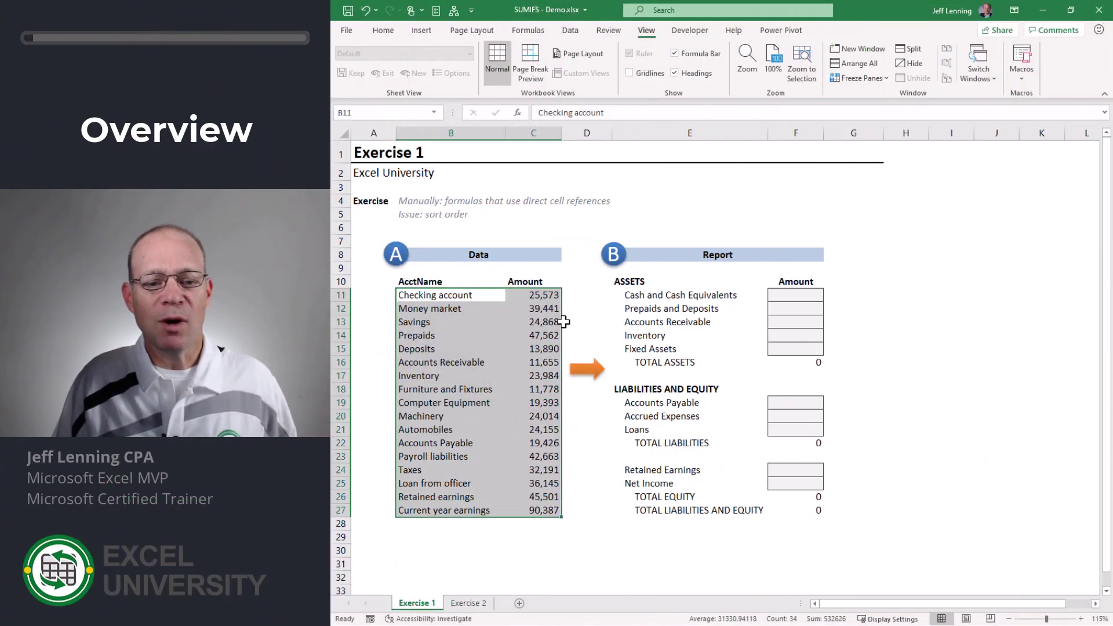
Highlight the empty asset amounts, the data list's account names and the report line labels.
{"action": "left_click_drag", "start_coordinate": [785, 299], "coordinate": [786, 346]}
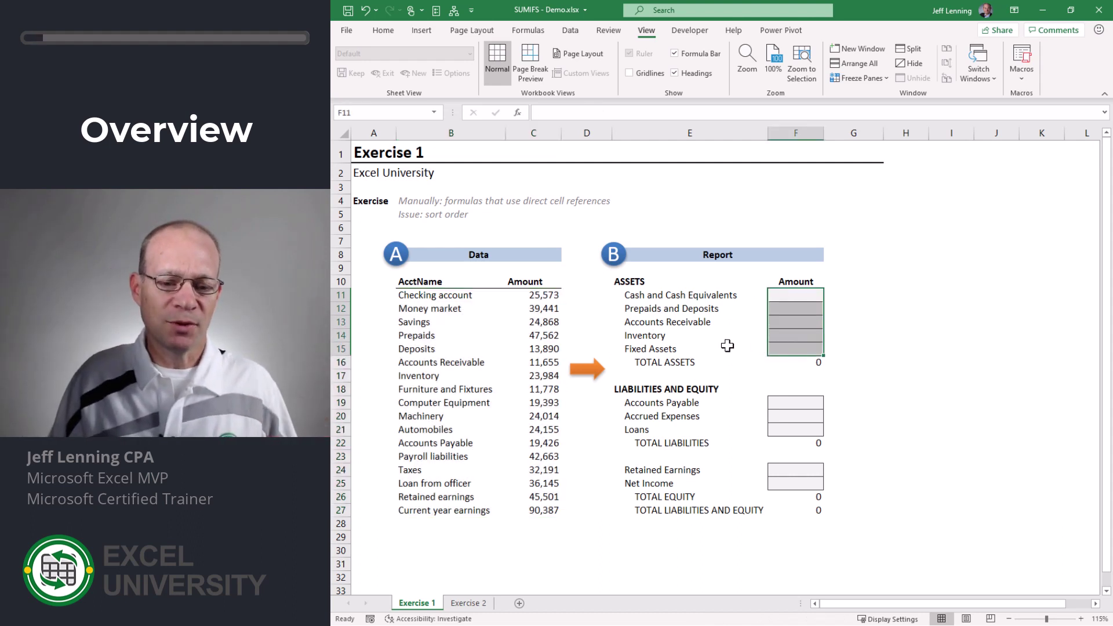
{"action": "left_click_drag", "start_coordinate": [428, 295], "coordinate": [440, 508]}
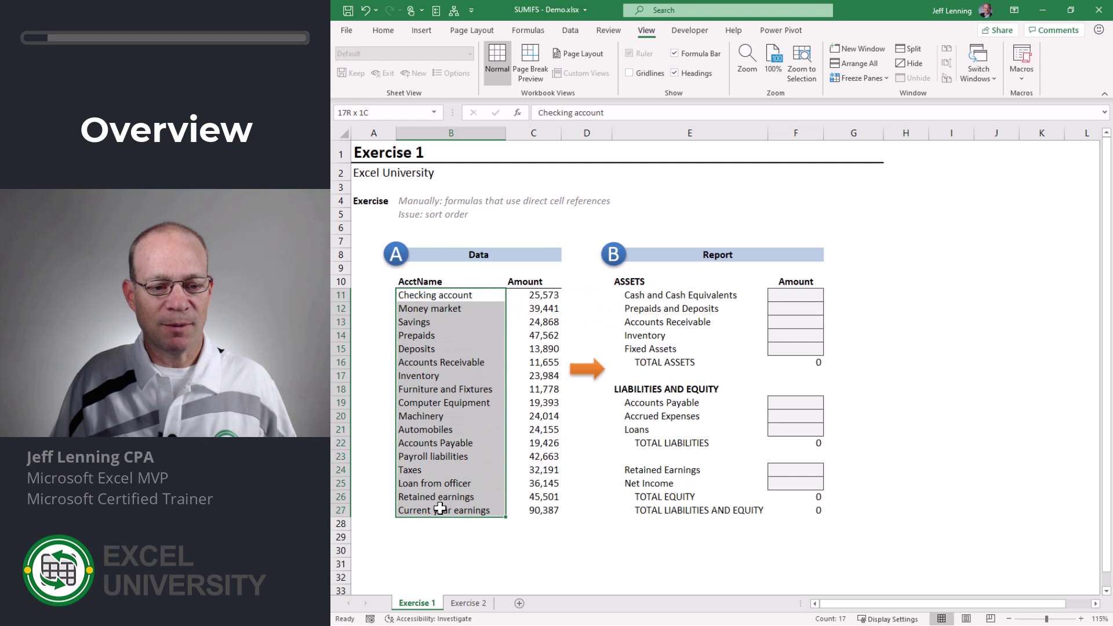
{"action": "left_click_drag", "start_coordinate": [674, 298], "coordinate": [679, 510]}
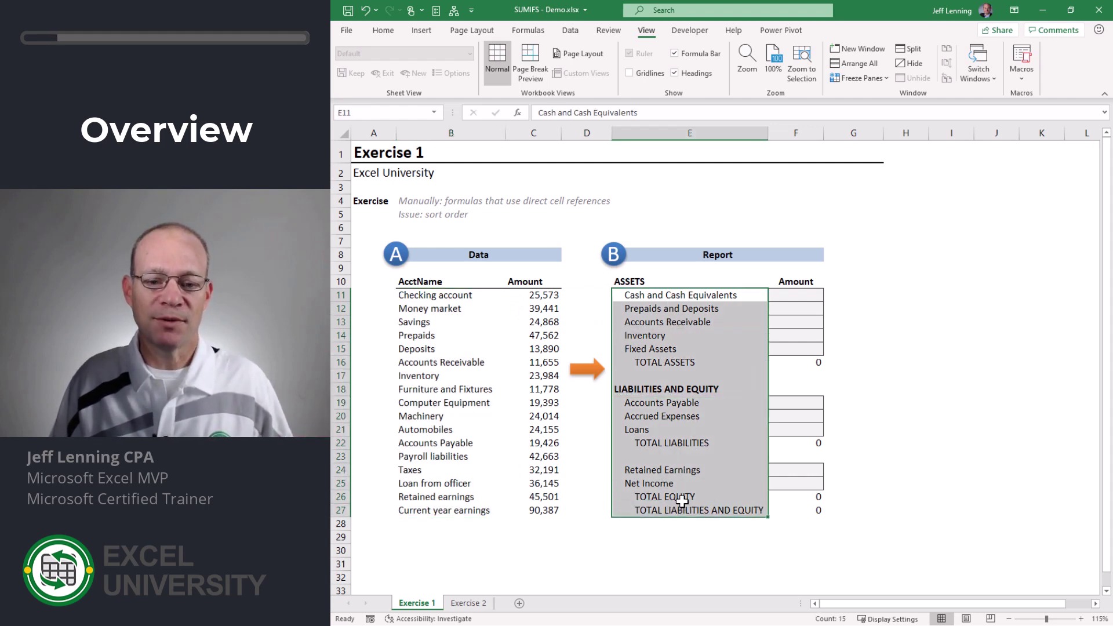
{"action": "left_click_drag", "start_coordinate": [462, 295], "coordinate": [454, 485]}
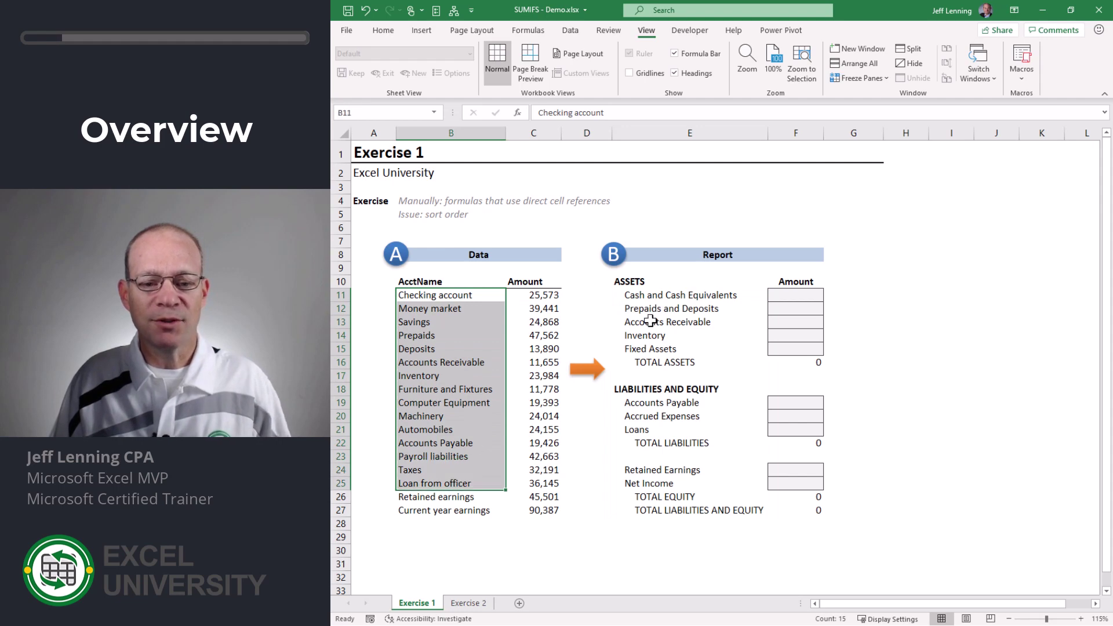
{"action": "left_click_drag", "start_coordinate": [654, 307], "coordinate": [657, 507]}
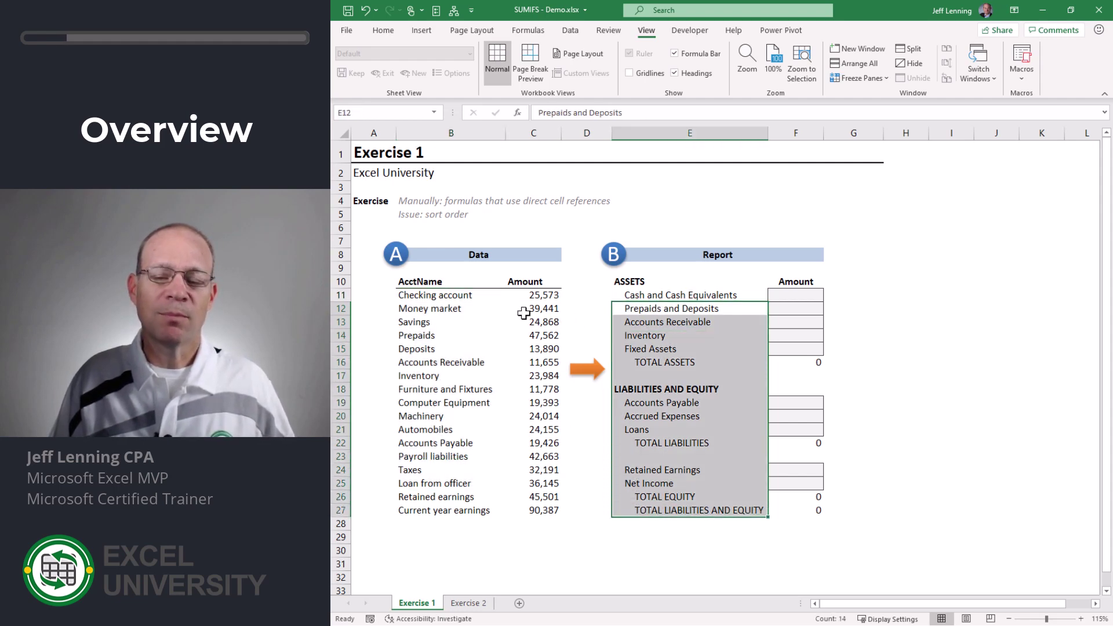
Enter =C11+C12+C13 for Cash and Cash Equivalents, giving 89,882.
{"action": "left_click", "coordinate": [779, 297]}
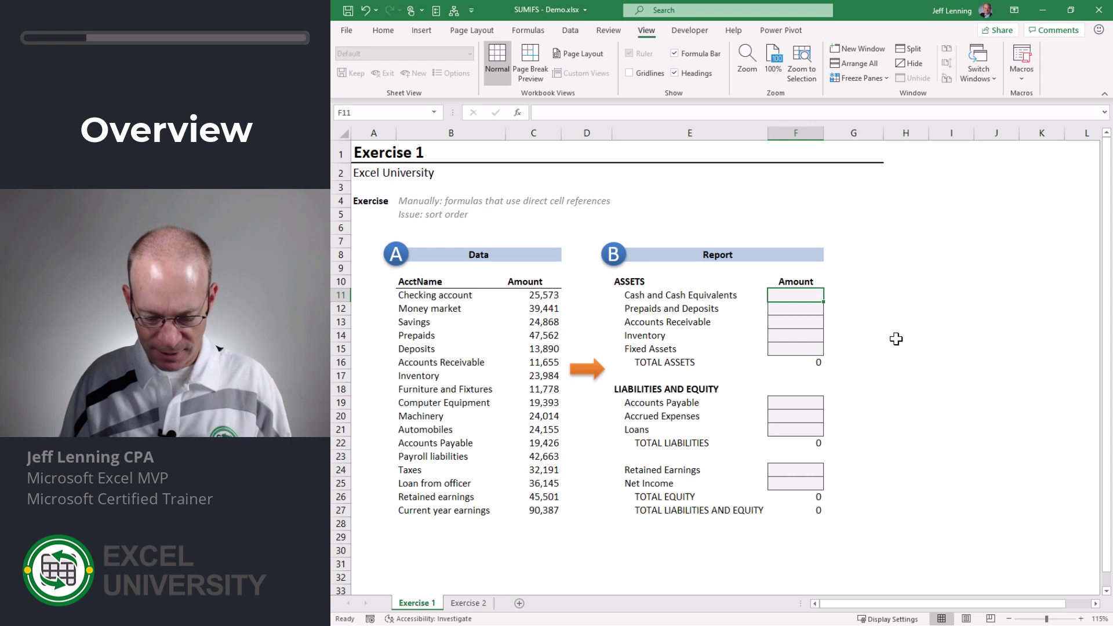
{"action": "type", "text": "="}
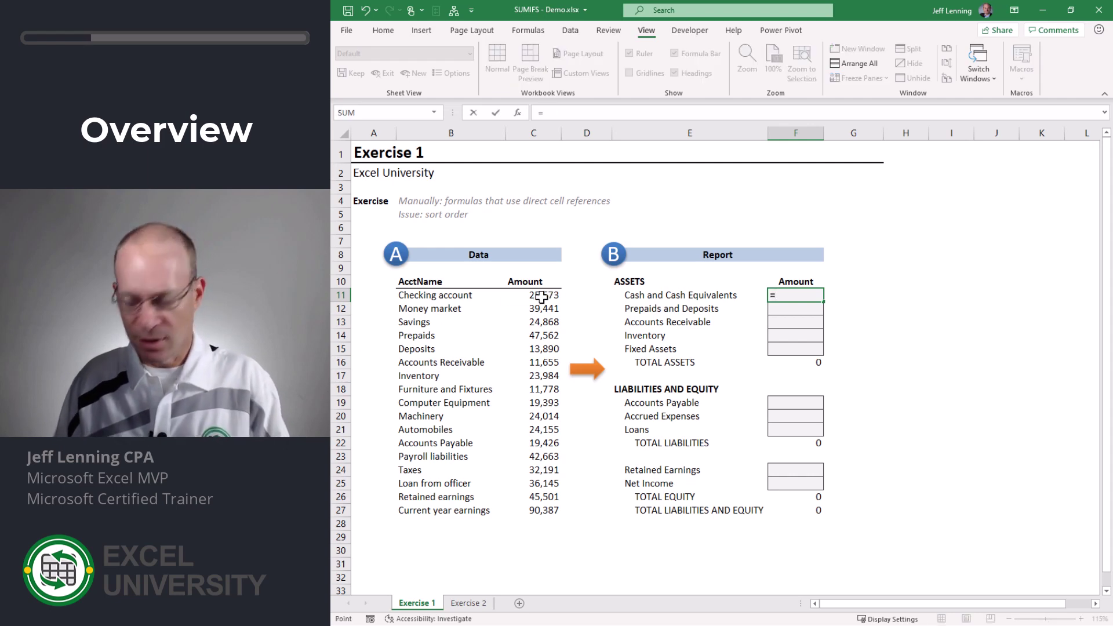
{"action": "left_click", "coordinate": [543, 295]}
{"action": "type", "text": "+"}
{"action": "left_click", "coordinate": [540, 309]}
{"action": "type", "text": "+"}
{"action": "left_click", "coordinate": [541, 323]}
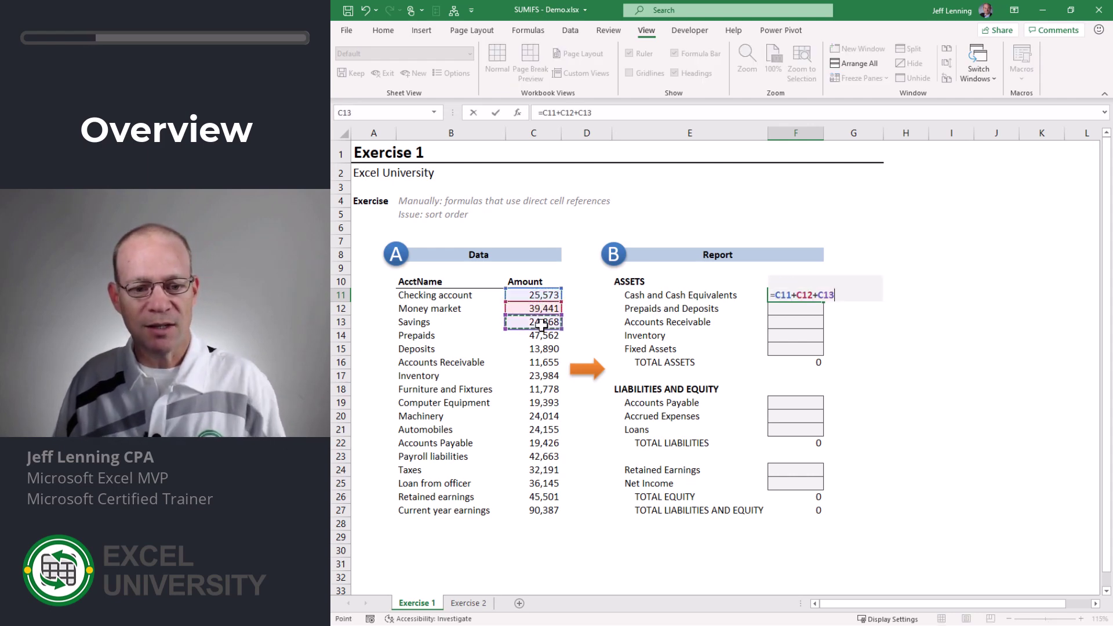
{"action": "key", "text": "Return"}
Enter =C14+C15 for Prepaids and Deposits, giving 61,452.
{"action": "type", "text": "="}
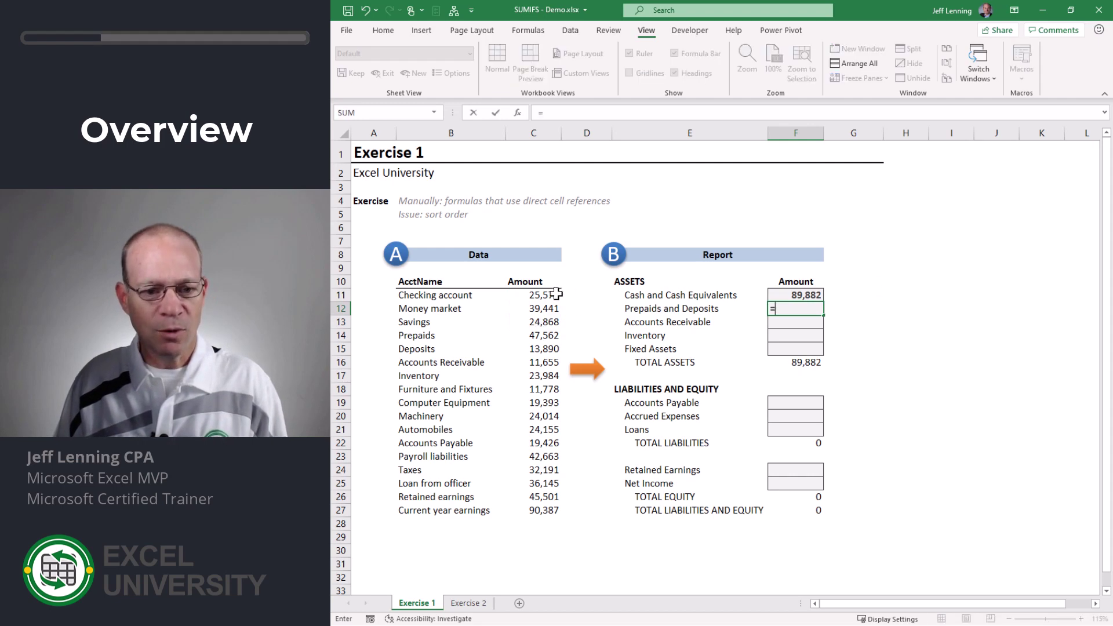
{"action": "left_click", "coordinate": [540, 335]}
{"action": "type", "text": "+"}
{"action": "left_click", "coordinate": [536, 348]}
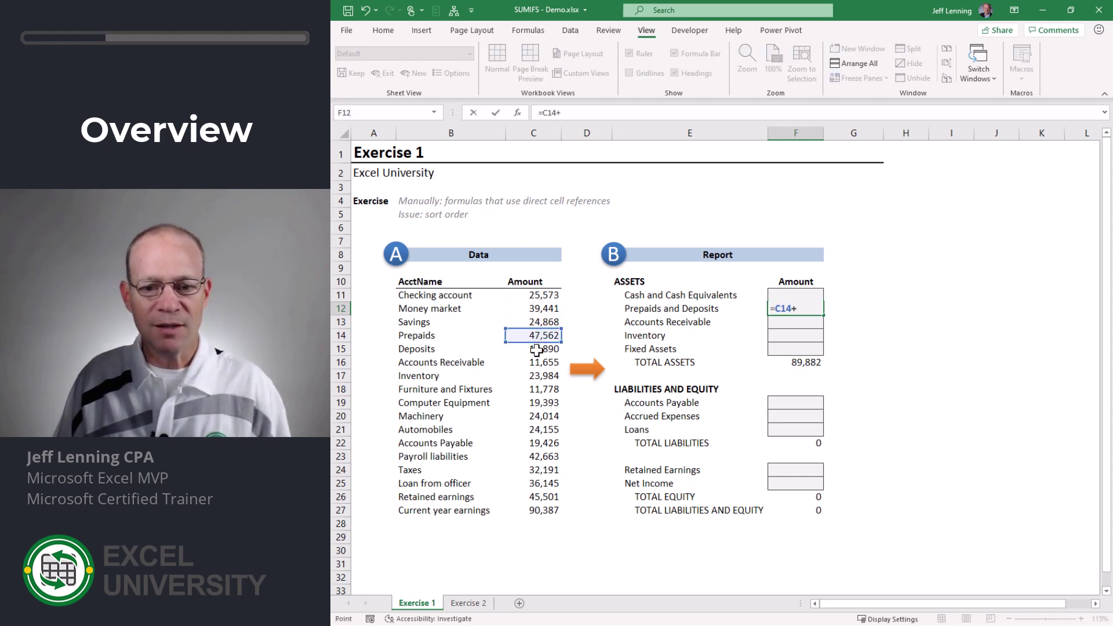
{"action": "key", "text": "Return"}
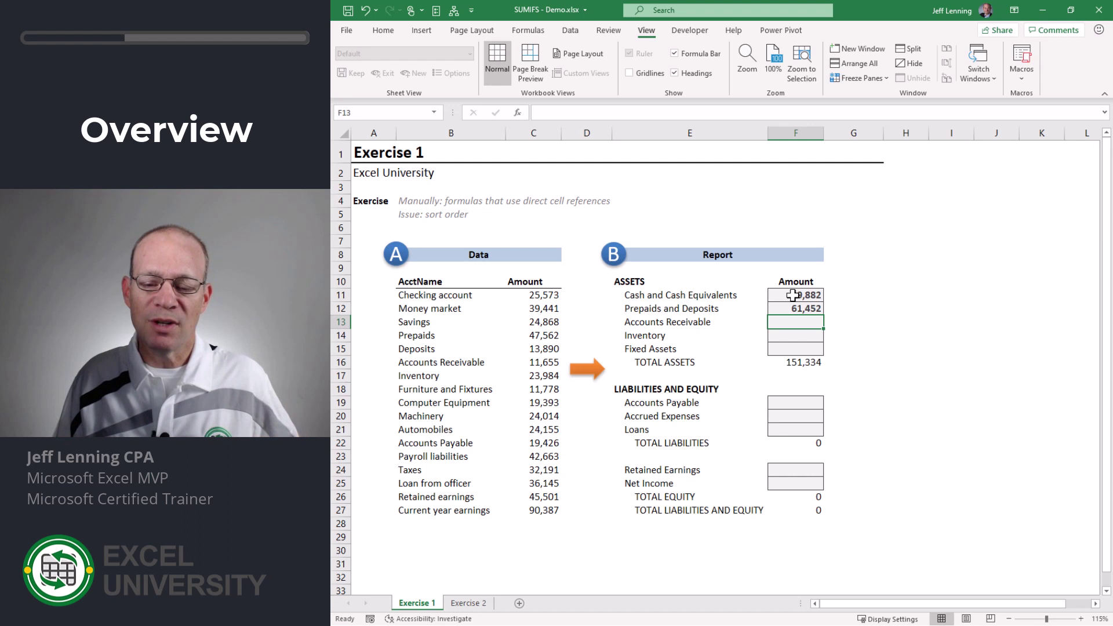
Review the other report amount cells and highlight the asset, liability and equity amounts.
{"action": "left_click", "coordinate": [794, 336]}
{"action": "left_click", "coordinate": [794, 350]}
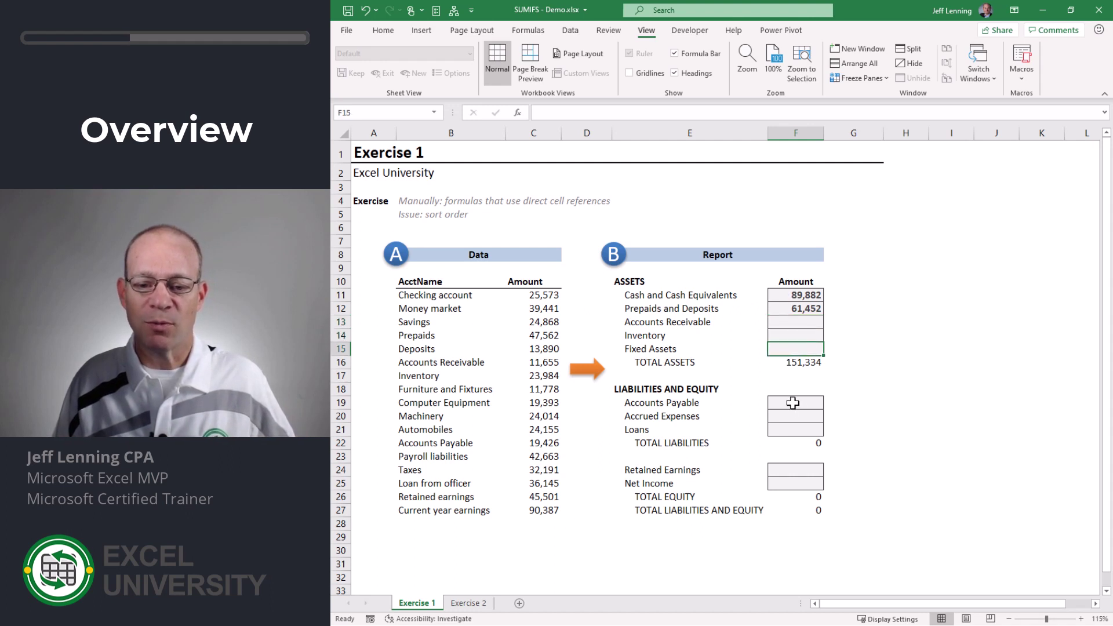
{"action": "left_click", "coordinate": [792, 403]}
{"action": "left_click", "coordinate": [794, 417]}
{"action": "left_click", "coordinate": [794, 429]}
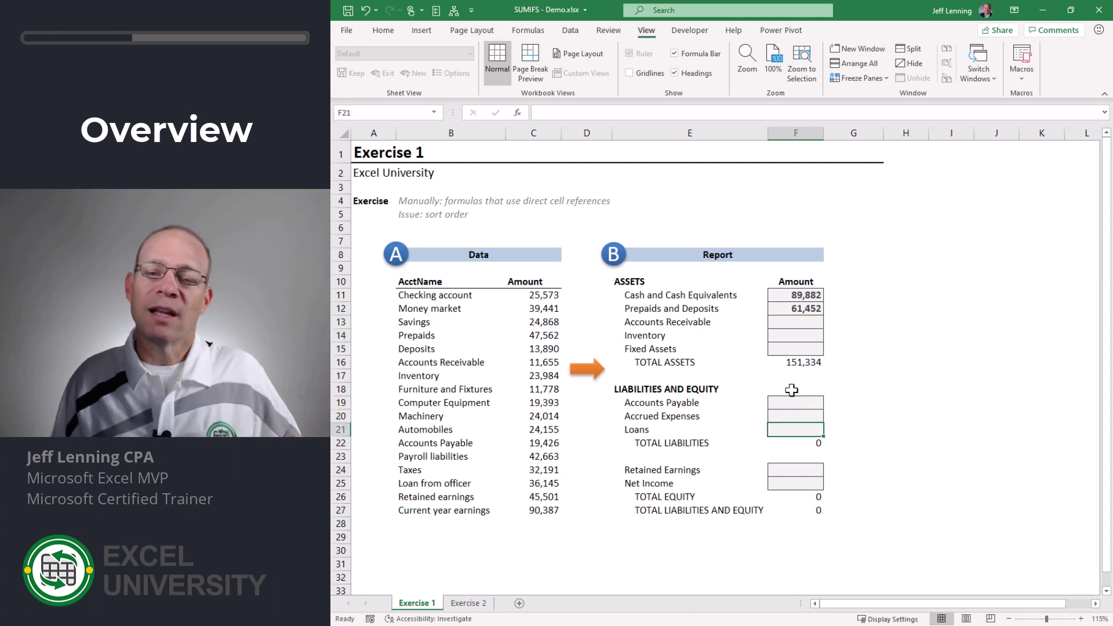
{"action": "left_click", "coordinate": [780, 295]}
{"action": "left_click_drag", "start_coordinate": [782, 295], "coordinate": [808, 351]}
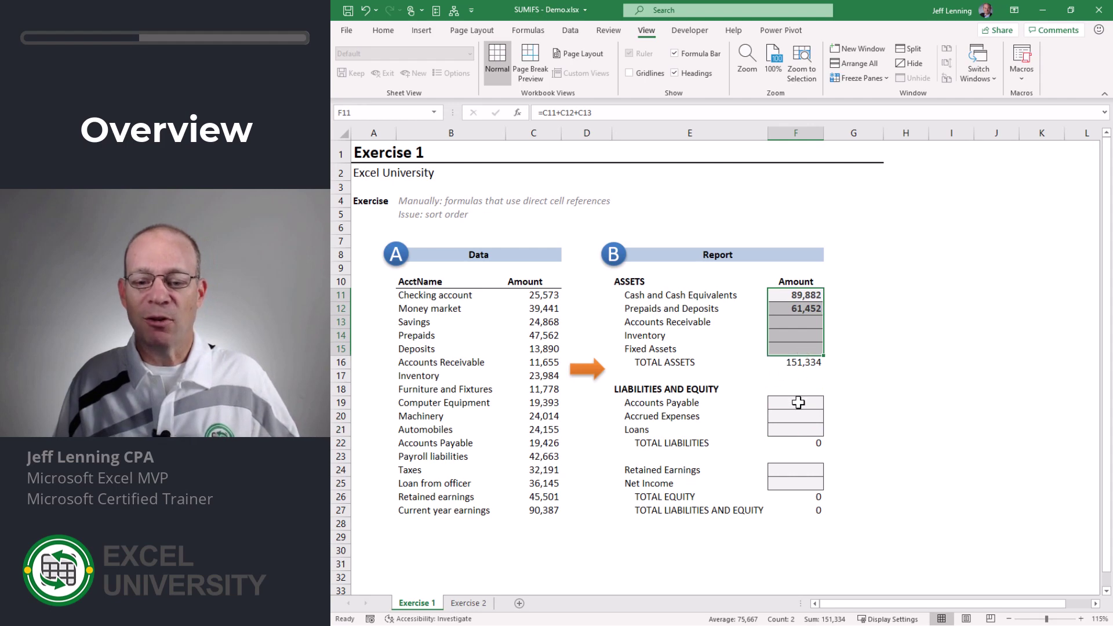
{"action": "left_click_drag", "start_coordinate": [798, 402], "coordinate": [800, 427]}
{"action": "left_click_drag", "start_coordinate": [800, 470], "coordinate": [799, 480]}
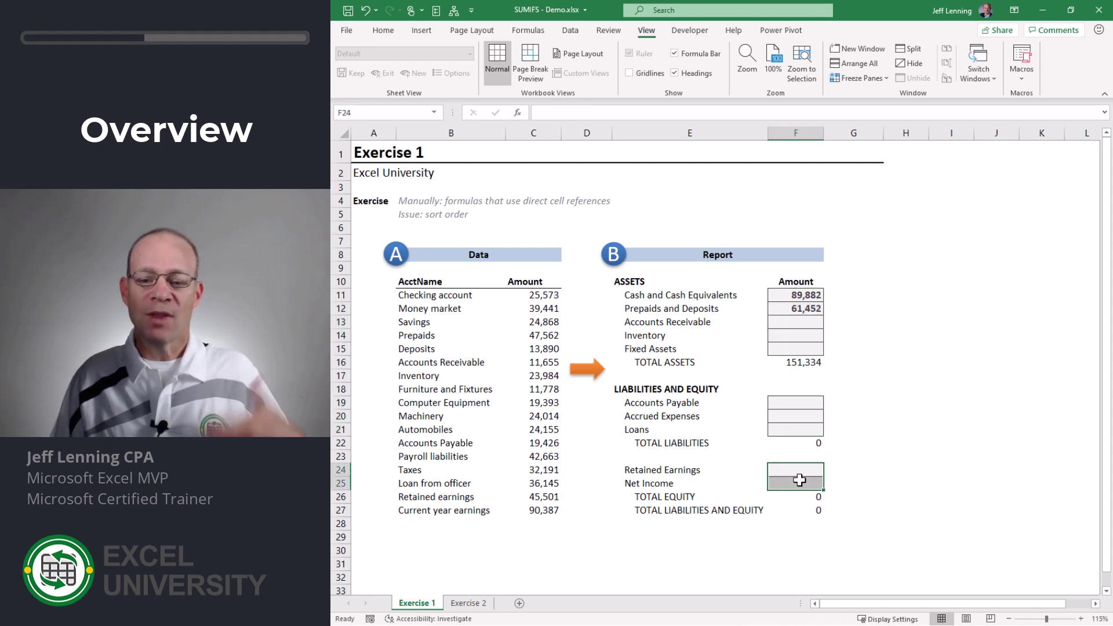
{"action": "left_click", "coordinate": [797, 294]}
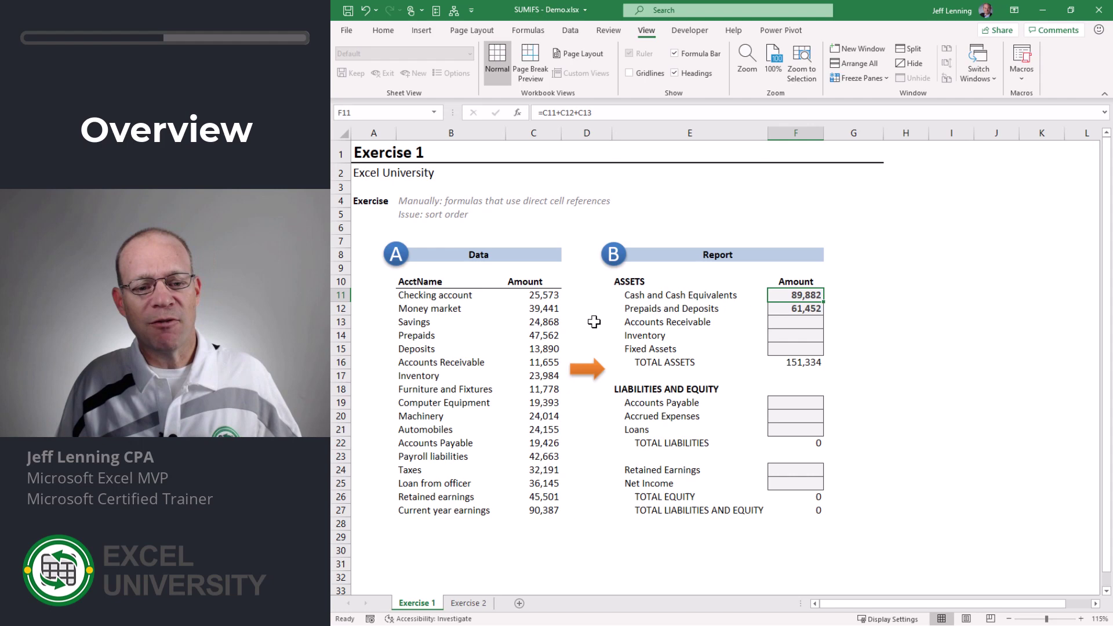
Show the cash formula's references to the three cash accounts without changing it.
{"action": "left_click_drag", "start_coordinate": [439, 295], "coordinate": [534, 505]}
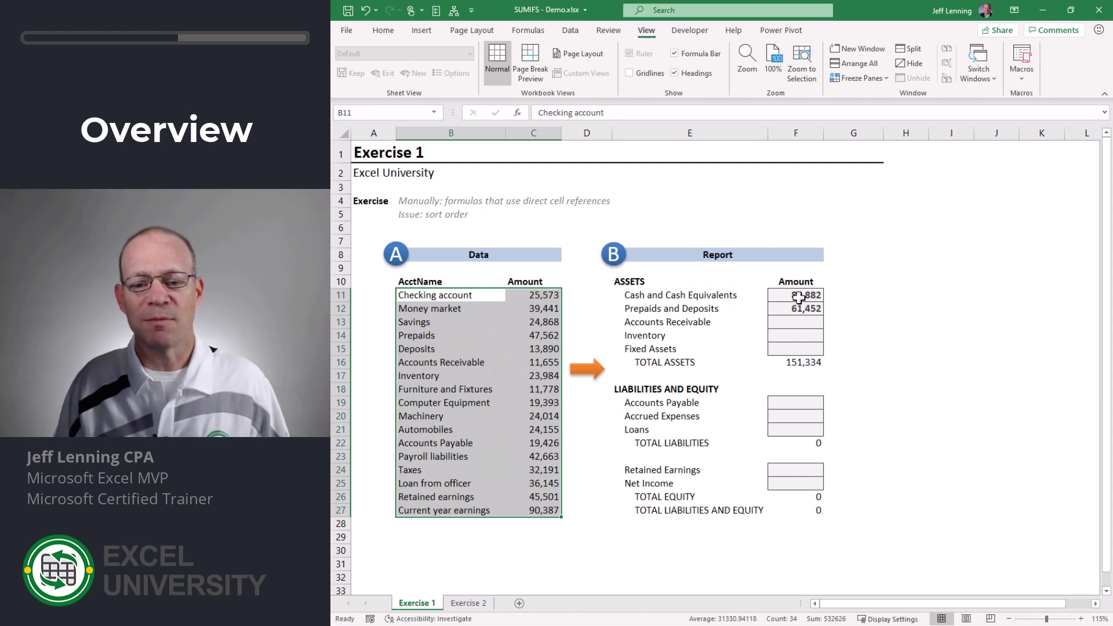
{"action": "double_click", "coordinate": [774, 294]}
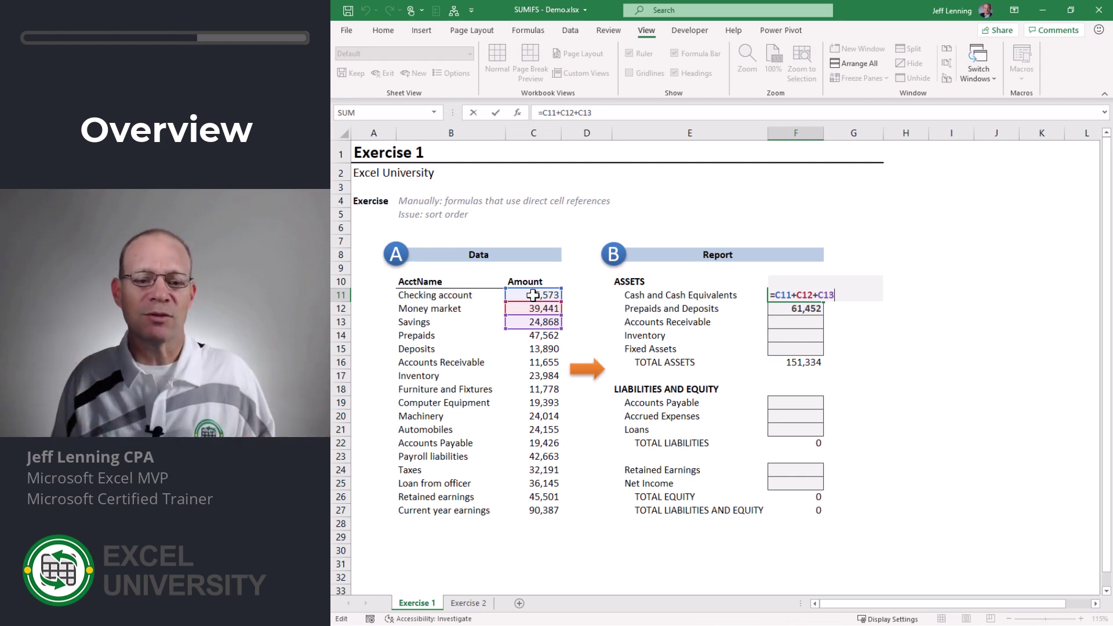
{"action": "key", "text": "ctrl+Return"}
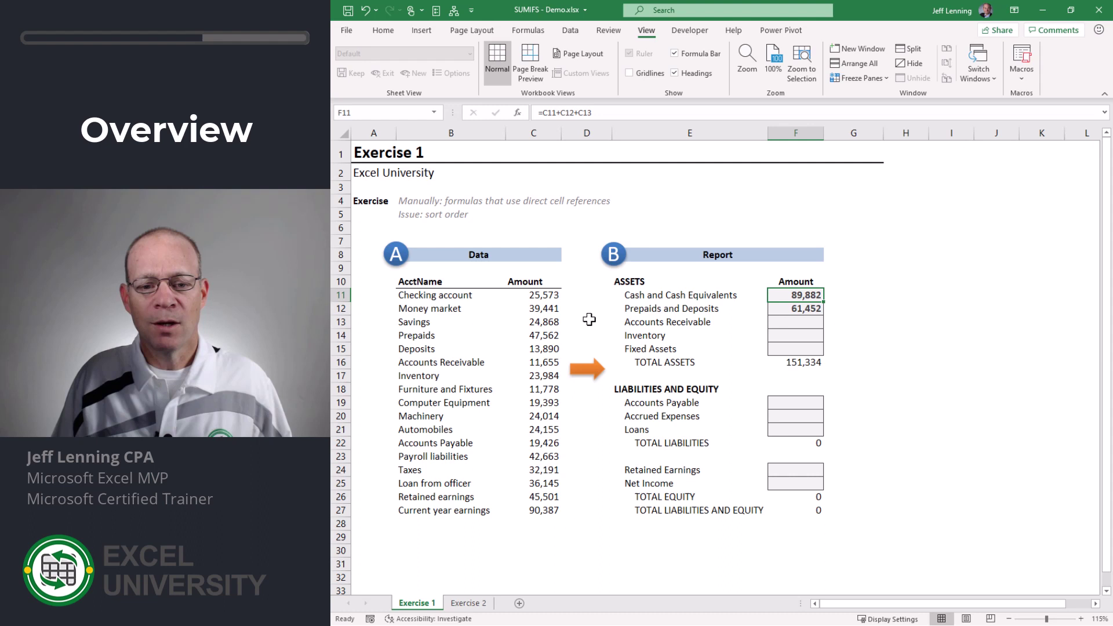
Sort the data list A to Z by AcctName, changing total assets to 100,202.
{"action": "left_click", "coordinate": [440, 297]}
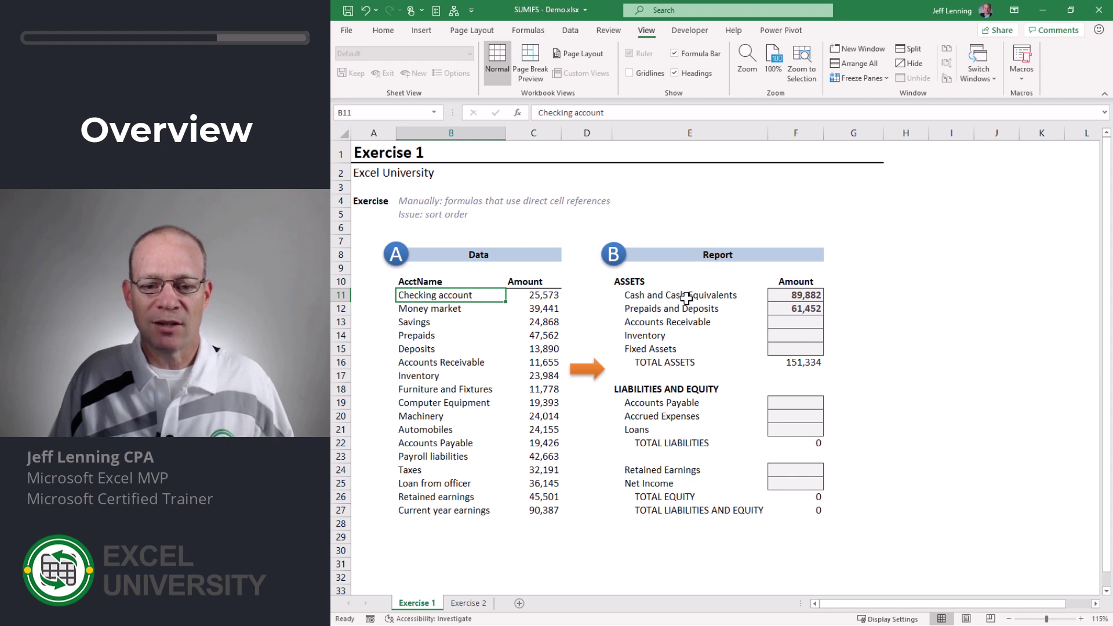
{"action": "left_click", "coordinate": [570, 30]}
{"action": "left_click", "coordinate": [787, 53]}
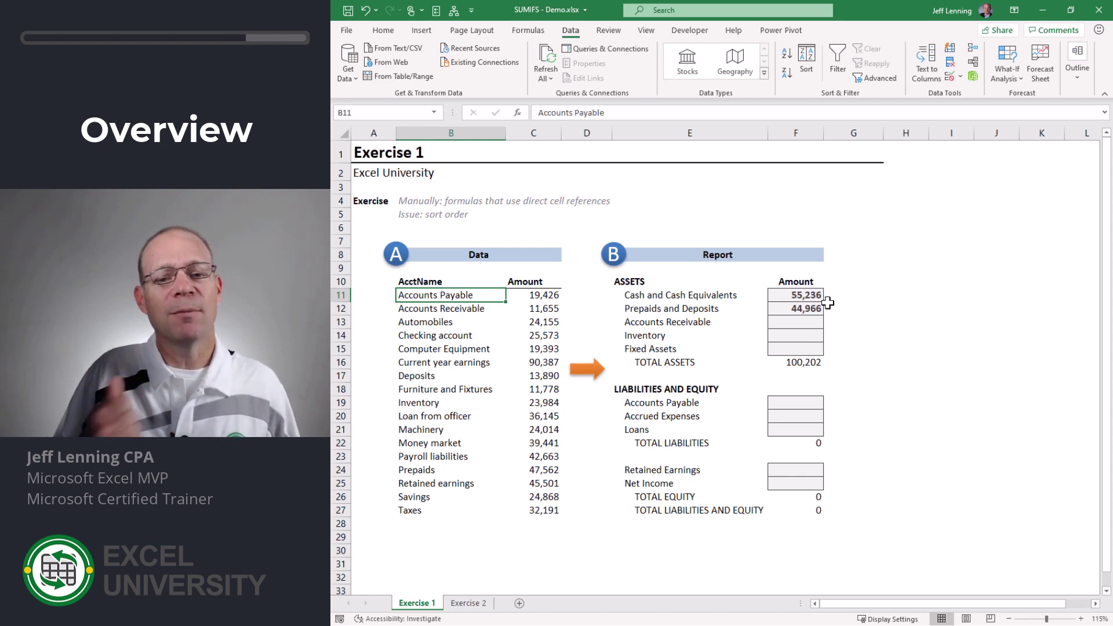
Switch to the Exercise 2 sheet and highlight the Map table's AcctName and FS Line columns.
{"action": "left_click", "coordinate": [468, 602]}
{"action": "left_click_drag", "start_coordinate": [607, 284], "coordinate": [601, 468]}
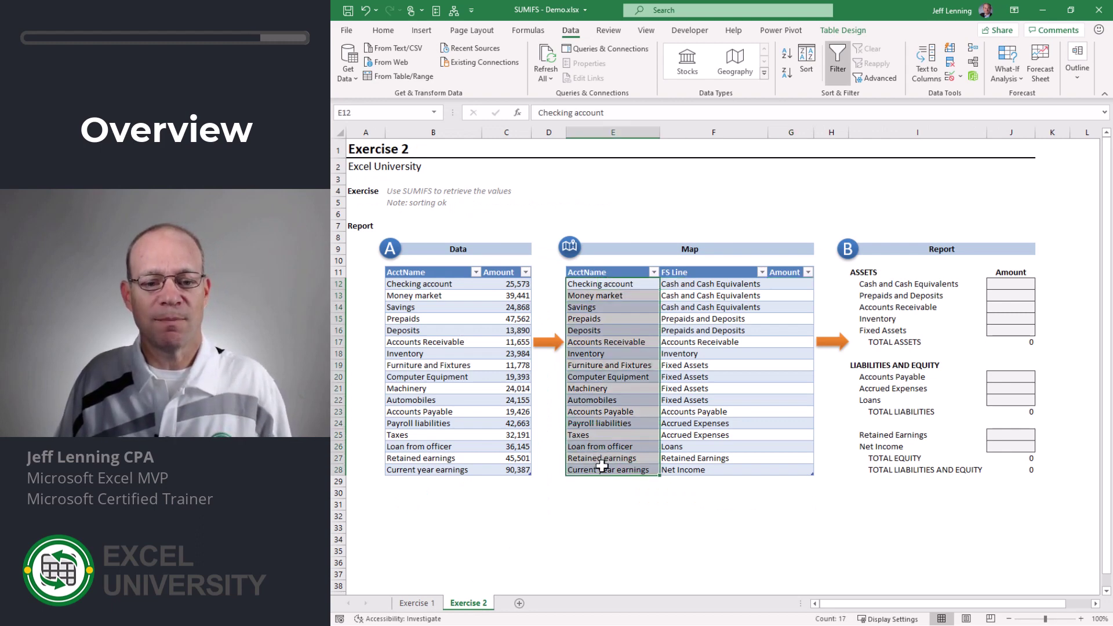
{"action": "left_click_drag", "start_coordinate": [607, 283], "coordinate": [615, 469]}
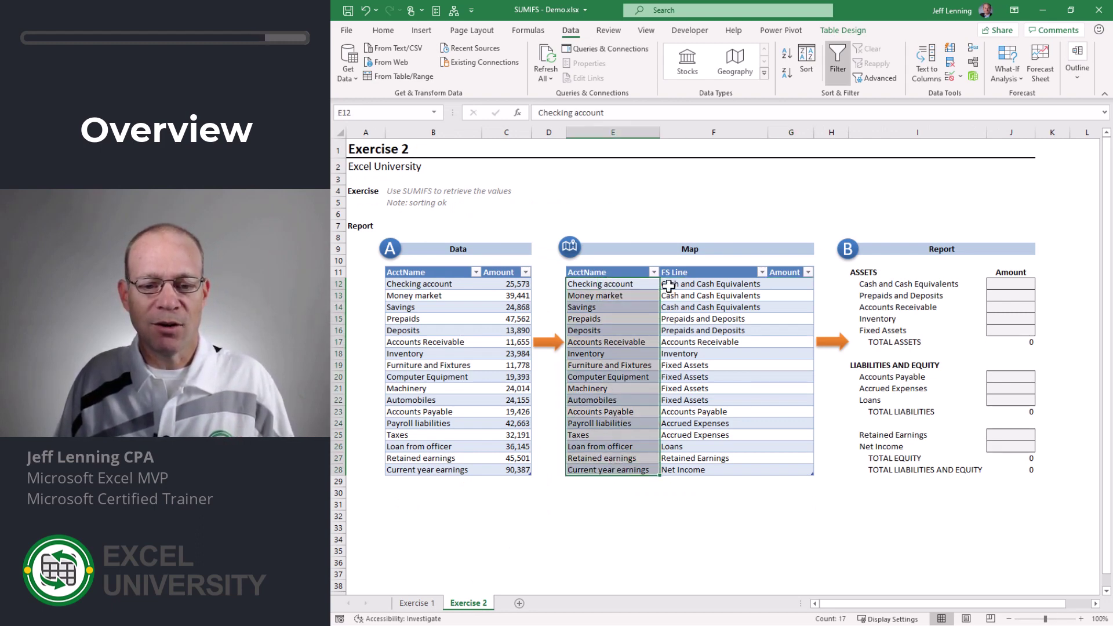
{"action": "left_click_drag", "start_coordinate": [629, 288], "coordinate": [623, 462]}
{"action": "left_click_drag", "start_coordinate": [711, 287], "coordinate": [695, 464]}
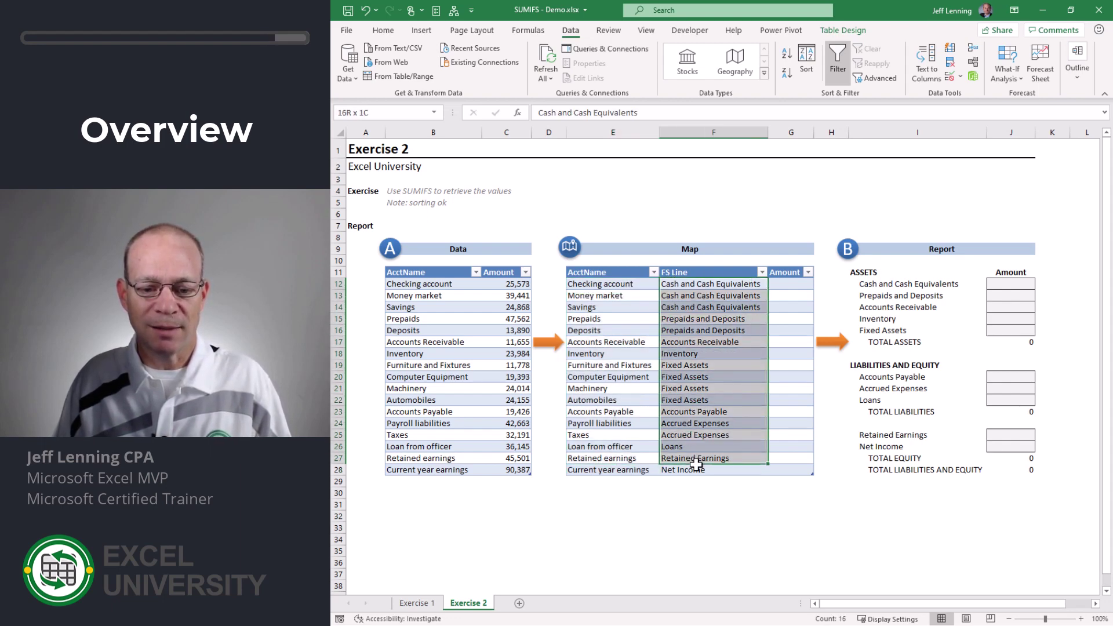
{"action": "left_click_drag", "start_coordinate": [635, 283], "coordinate": [686, 473]}
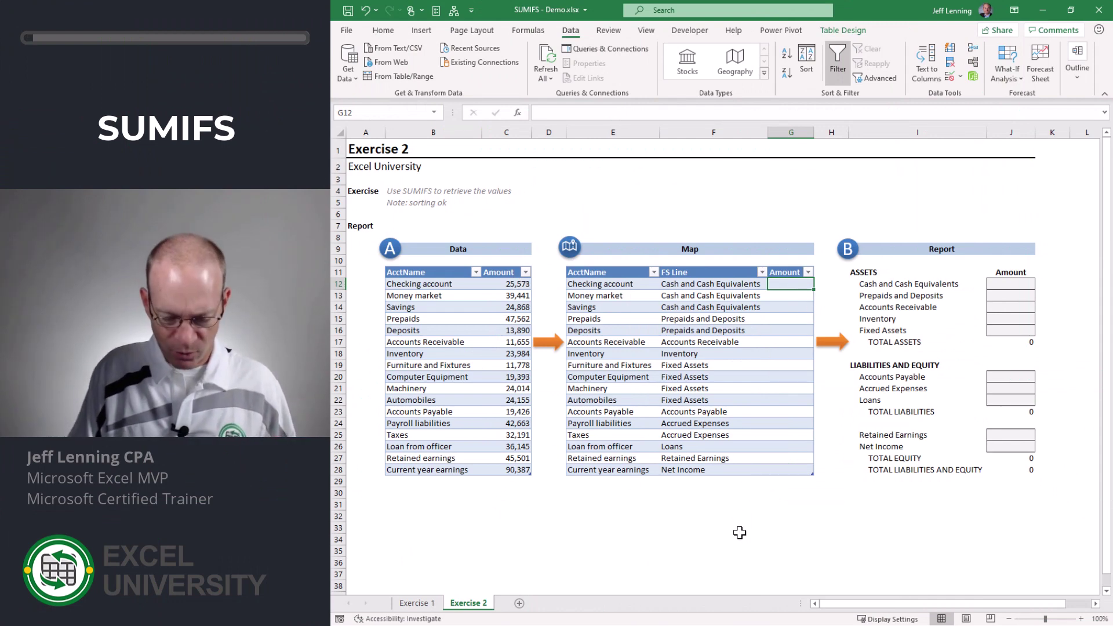
{"action": "type", "text": "=sumifs"}
{"action": "key", "text": "Tab"}
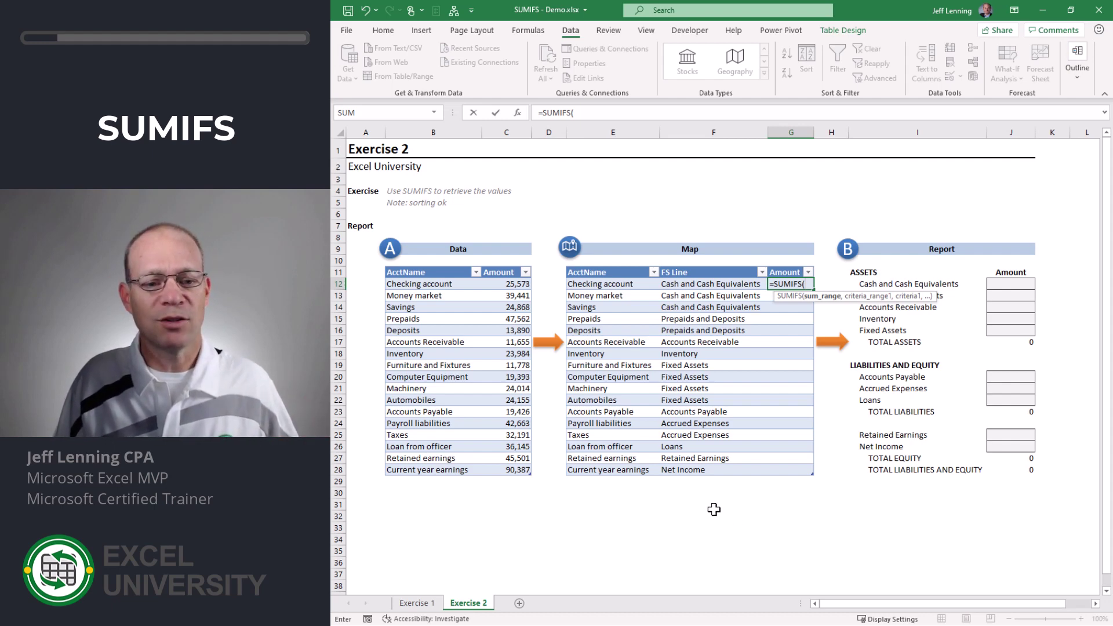
{"action": "left_click_drag", "start_coordinate": [509, 283], "coordinate": [516, 471]}
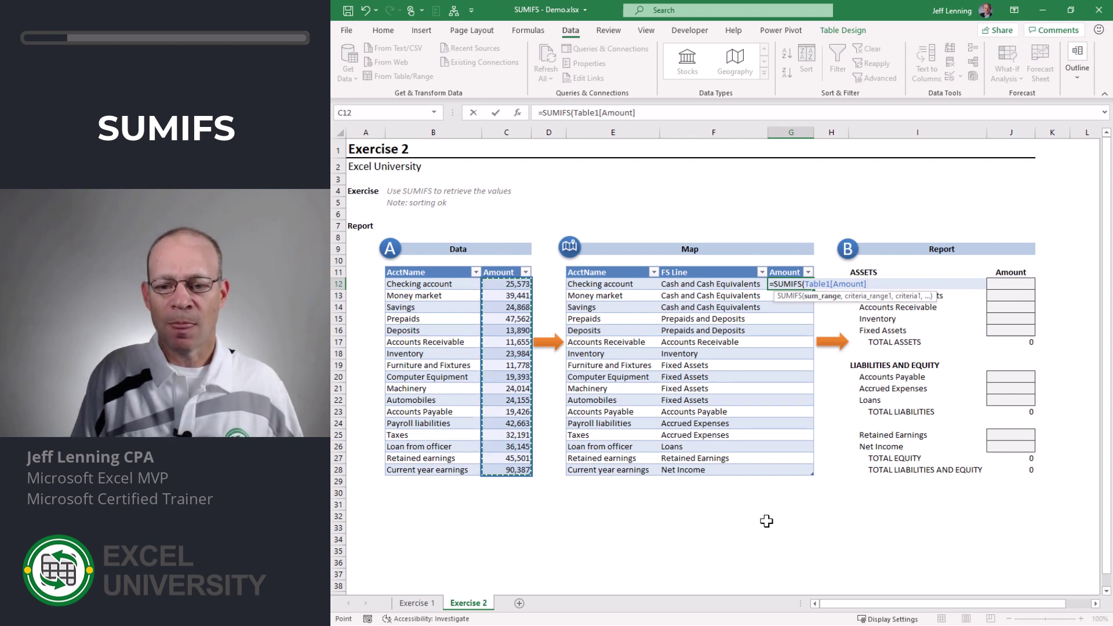
{"action": "type", "text": ","}
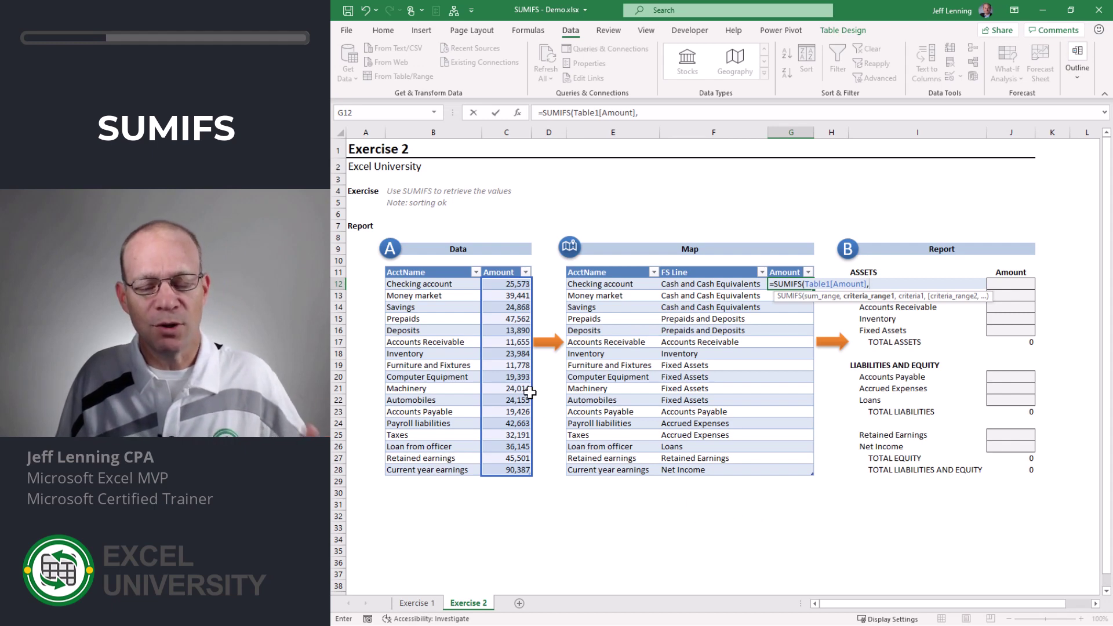
{"action": "left_click_drag", "start_coordinate": [429, 283], "coordinate": [440, 474]}
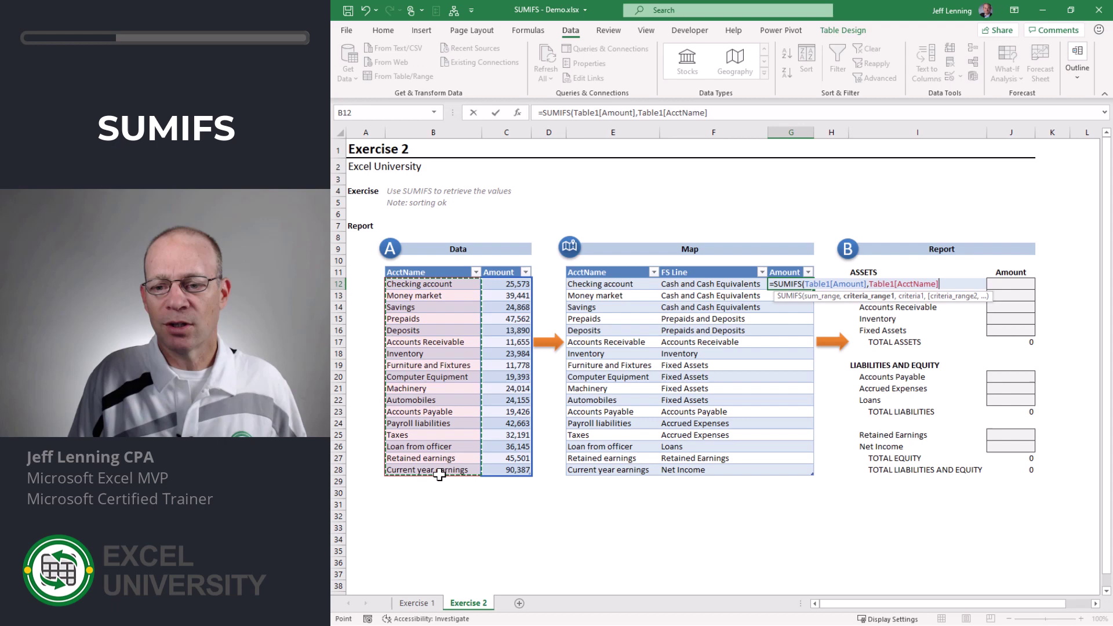
{"action": "type", "text": ","}
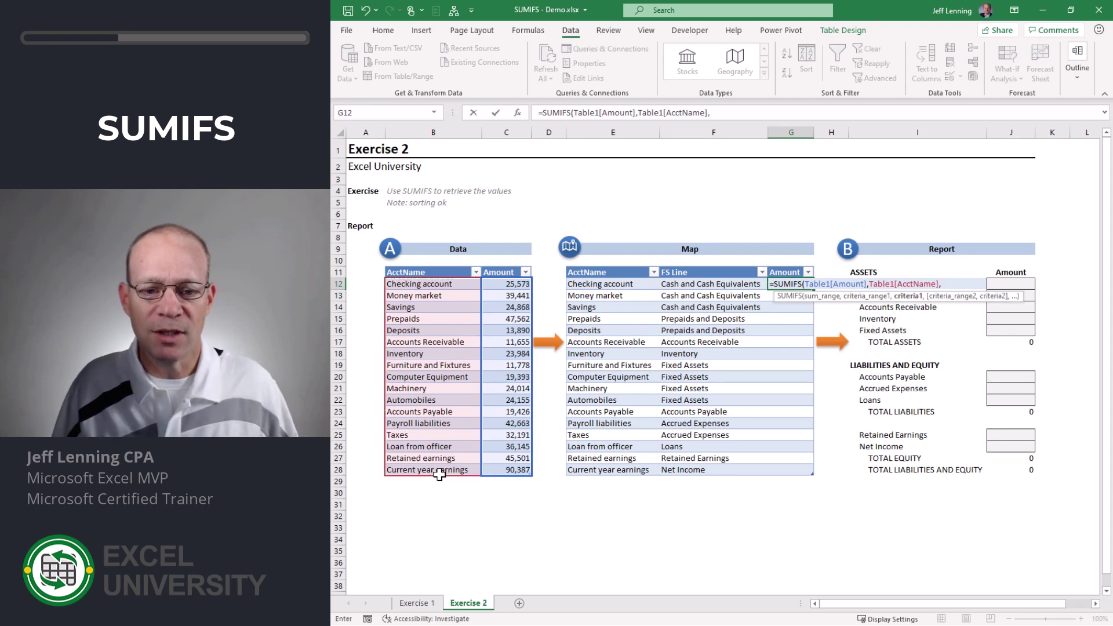
{"action": "left_click", "coordinate": [596, 283]}
{"action": "type", "text": ")"}
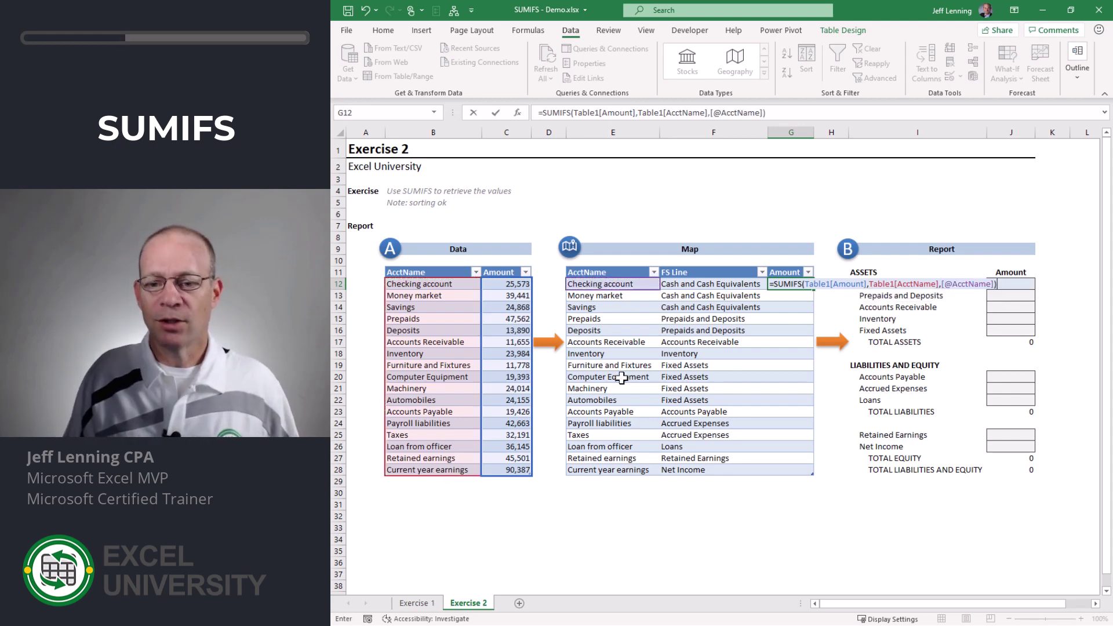
{"action": "key", "text": "Return"}
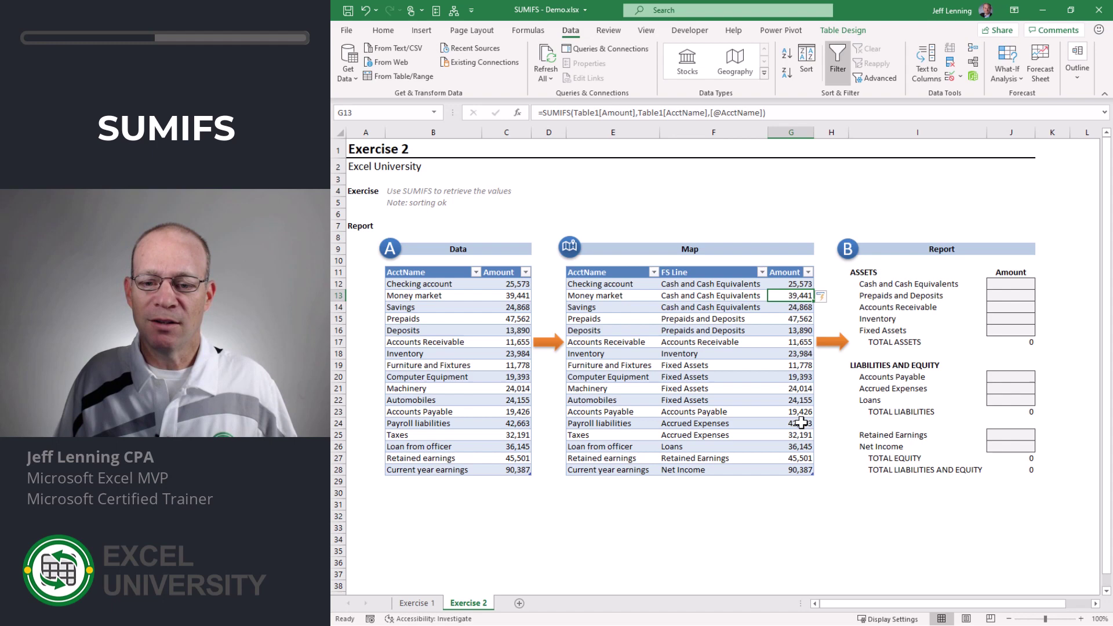
Enter =SUMIFS(Table2[Amount],Table2[FS Line],I12) for Cash and Cash Equivalents.
{"action": "left_click", "coordinate": [1002, 285]}
{"action": "type", "text": "=sumifs"}
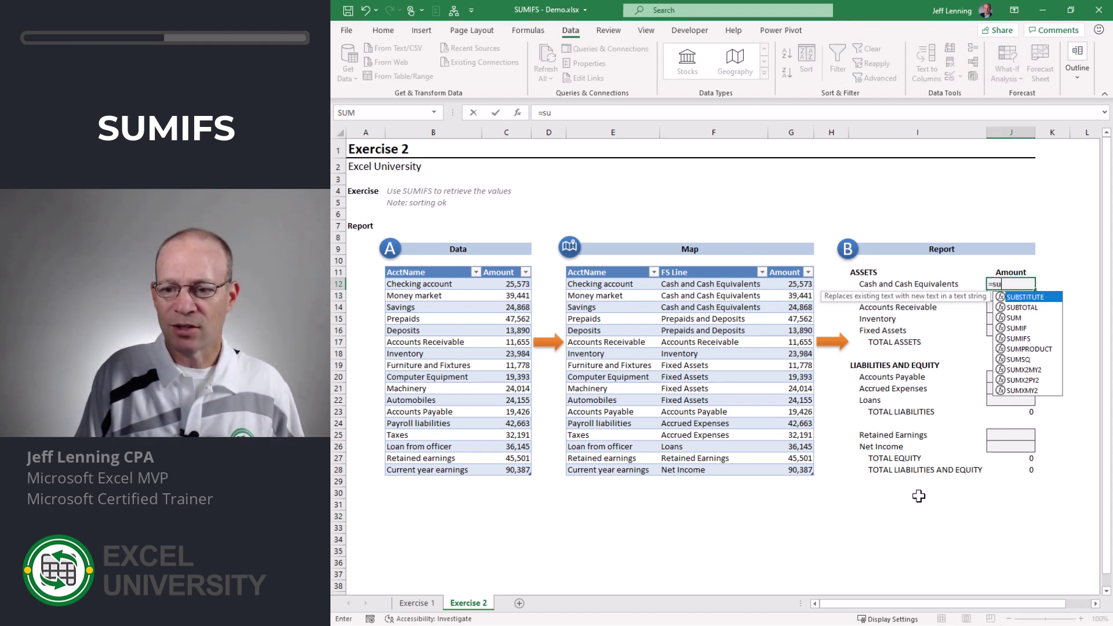
{"action": "key", "text": "Tab"}
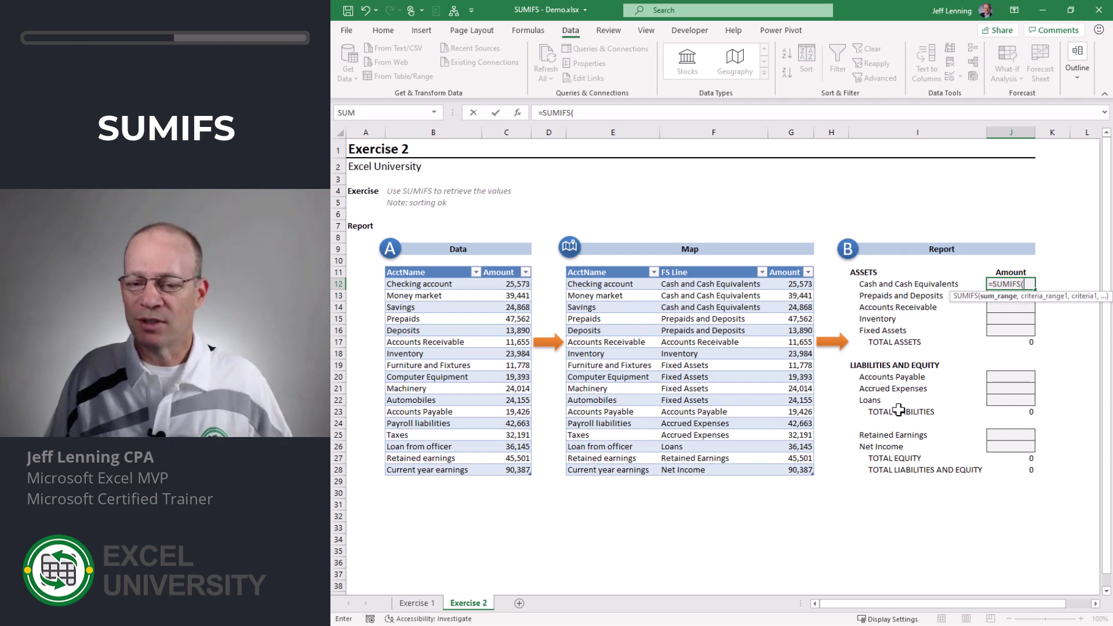
{"action": "left_click_drag", "start_coordinate": [783, 286], "coordinate": [779, 472]}
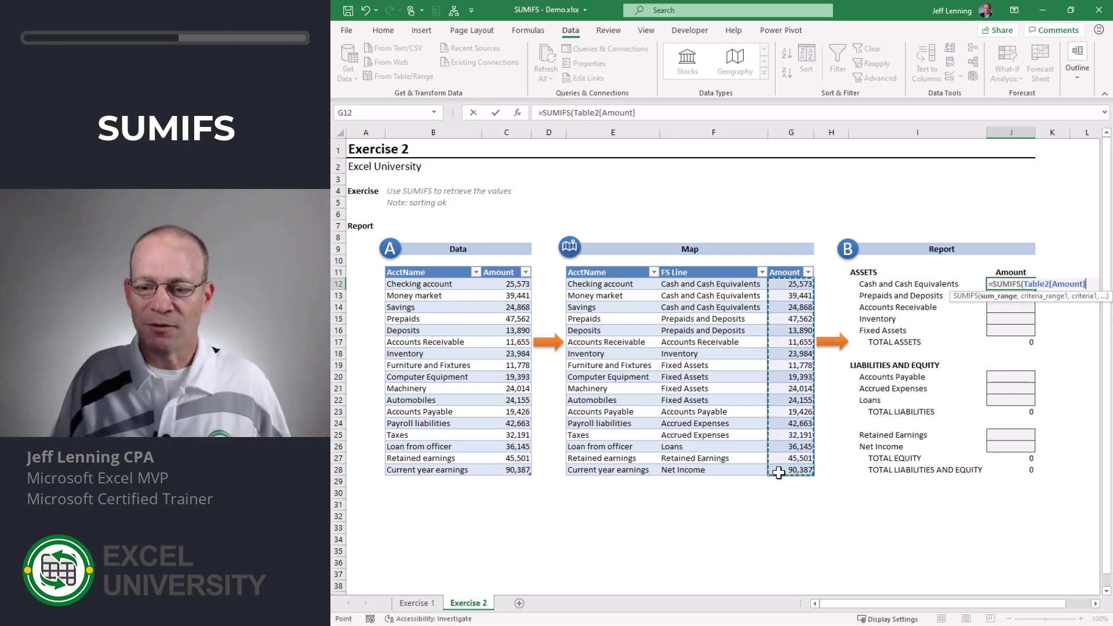
{"action": "type", "text": ","}
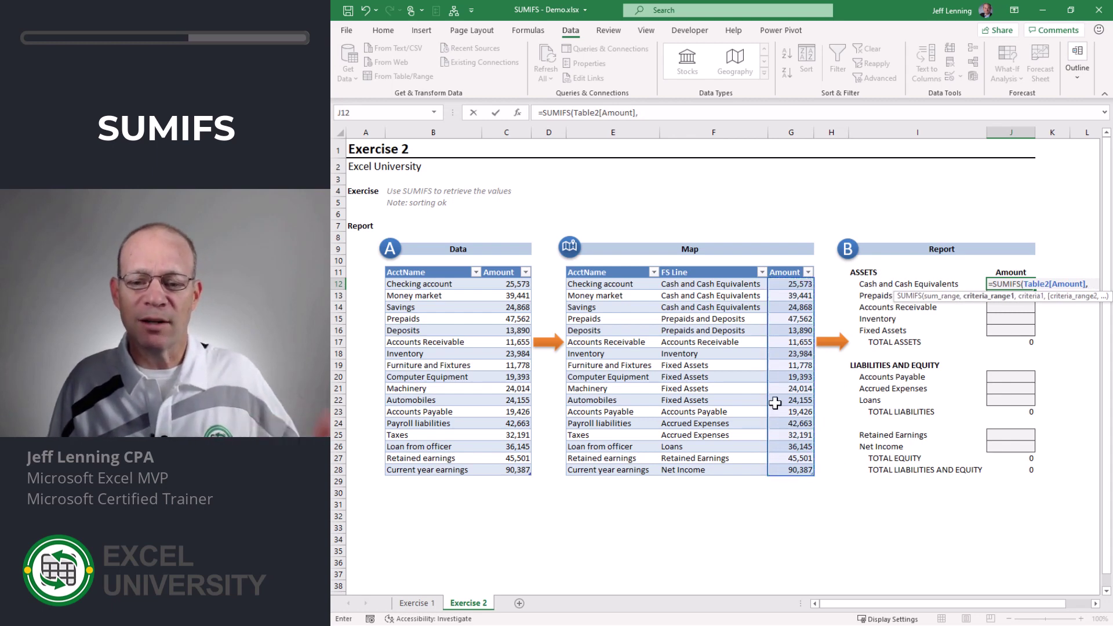
{"action": "left_click_drag", "start_coordinate": [704, 285], "coordinate": [696, 465]}
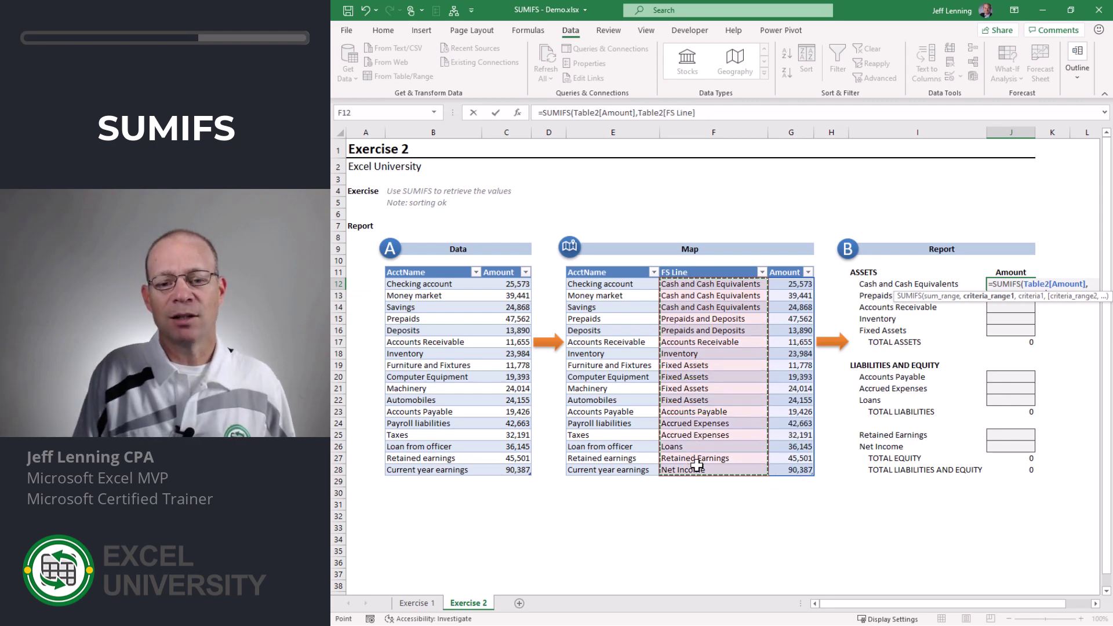
{"action": "type", "text": ","}
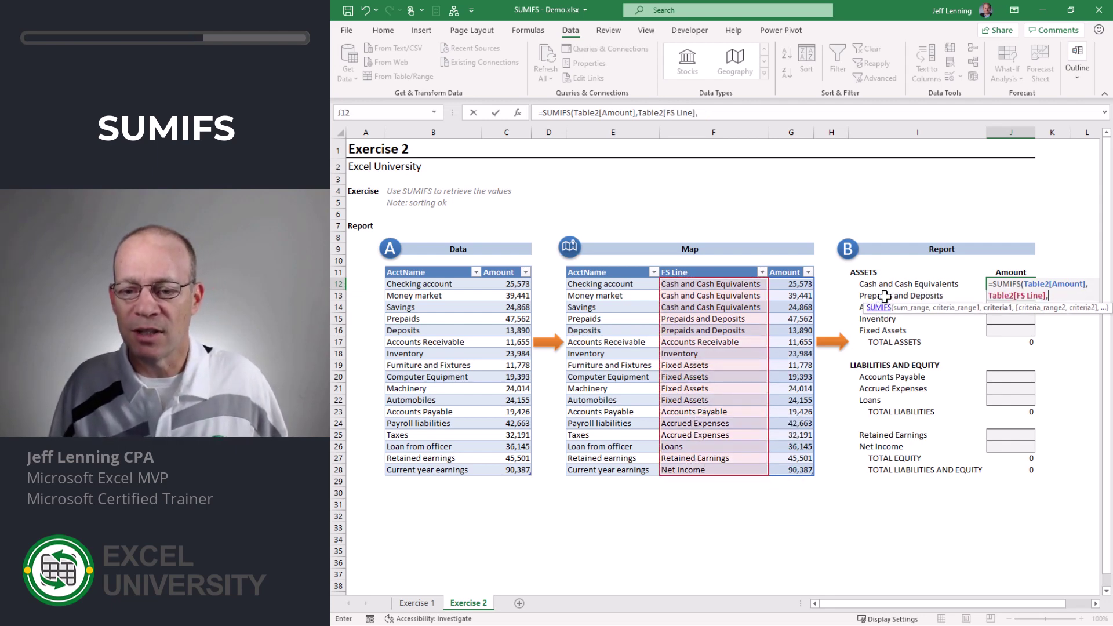
{"action": "left_click", "coordinate": [867, 282]}
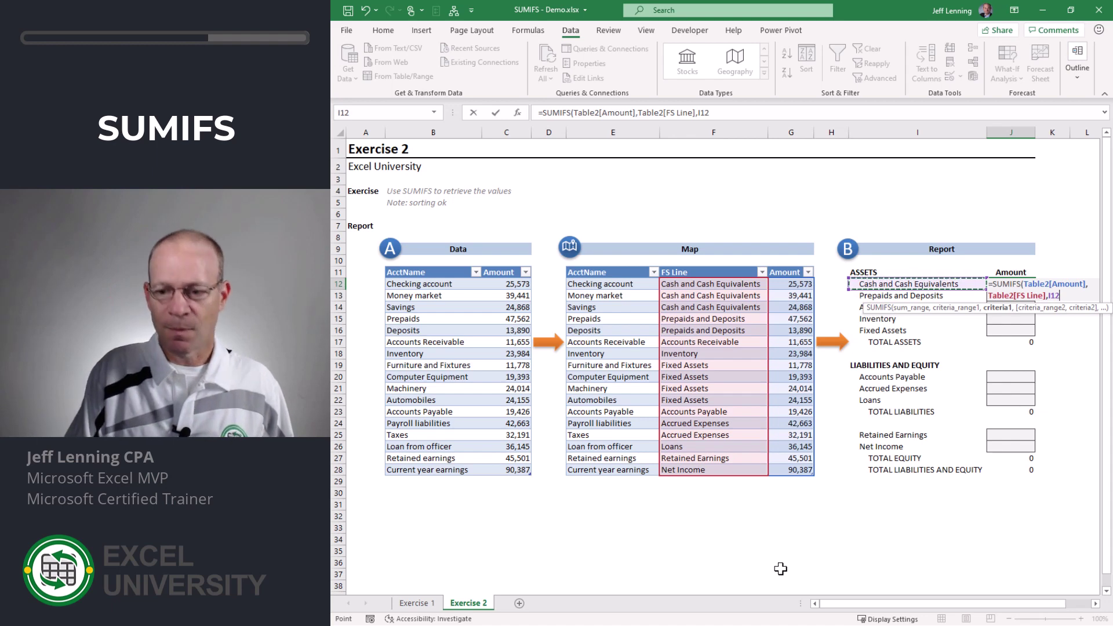
{"action": "type", "text": ")"}
{"action": "key", "text": "Return"}
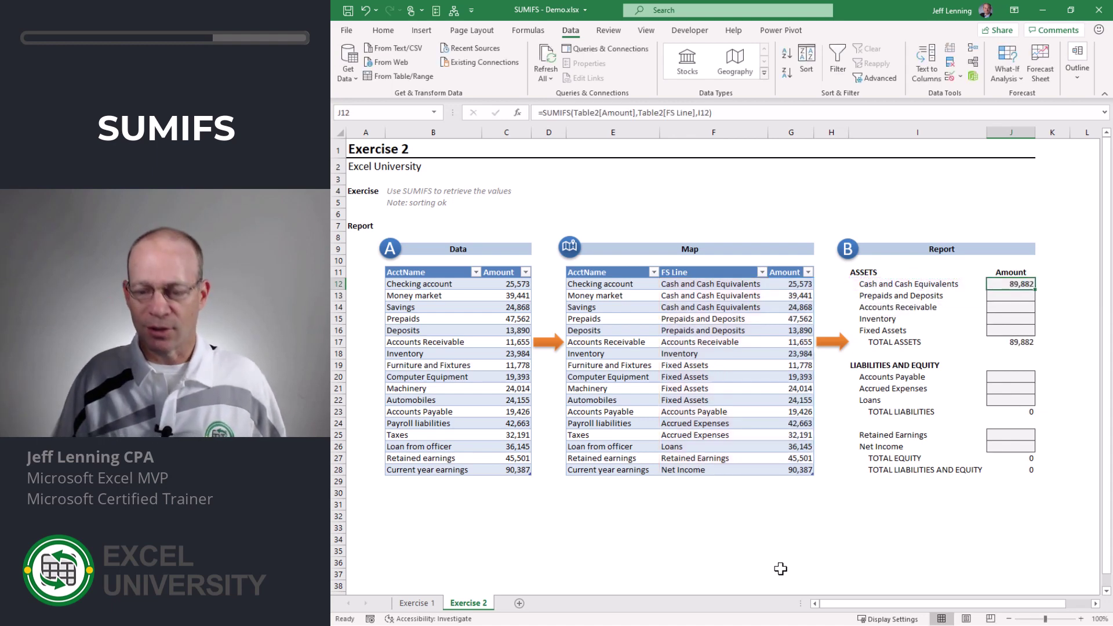
Copy that formula into the other asset and liability amounts, with both totals reading 266,313.
{"action": "key", "text": "ctrl+c"}
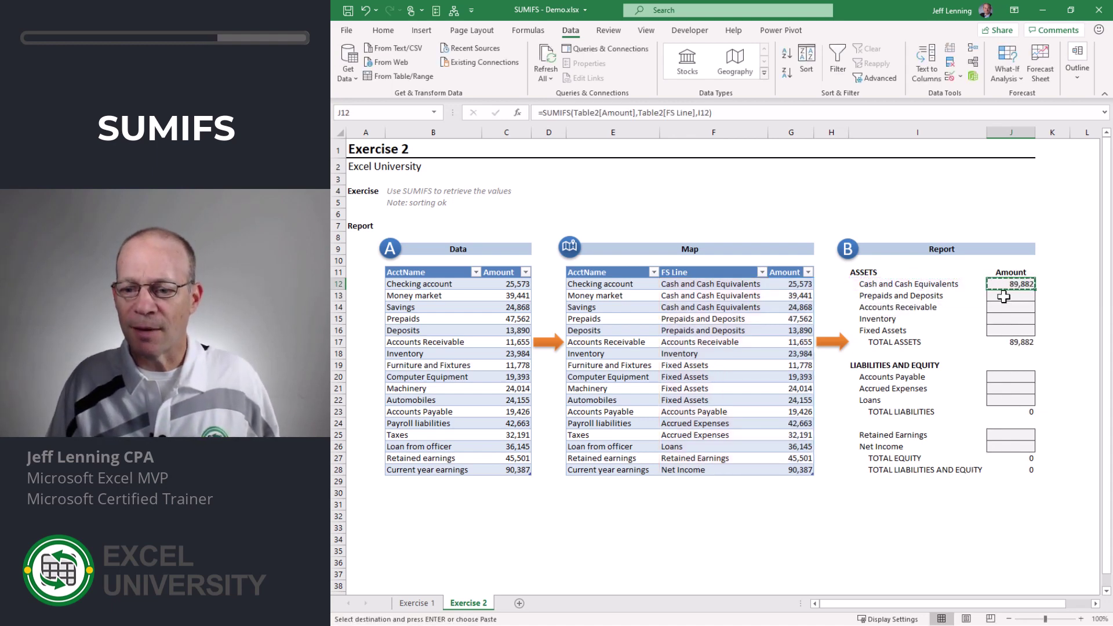
{"action": "left_click_drag", "start_coordinate": [1005, 294], "coordinate": [1004, 330]}
{"action": "key", "text": "ctrl+v"}
{"action": "left_click_drag", "start_coordinate": [1011, 377], "coordinate": [1015, 446]}
{"action": "key", "text": "ctrl+v"}
{"action": "key", "text": "ctrl+v"}
{"action": "left_click", "coordinate": [957, 528]}
{"action": "key", "text": "Escape"}
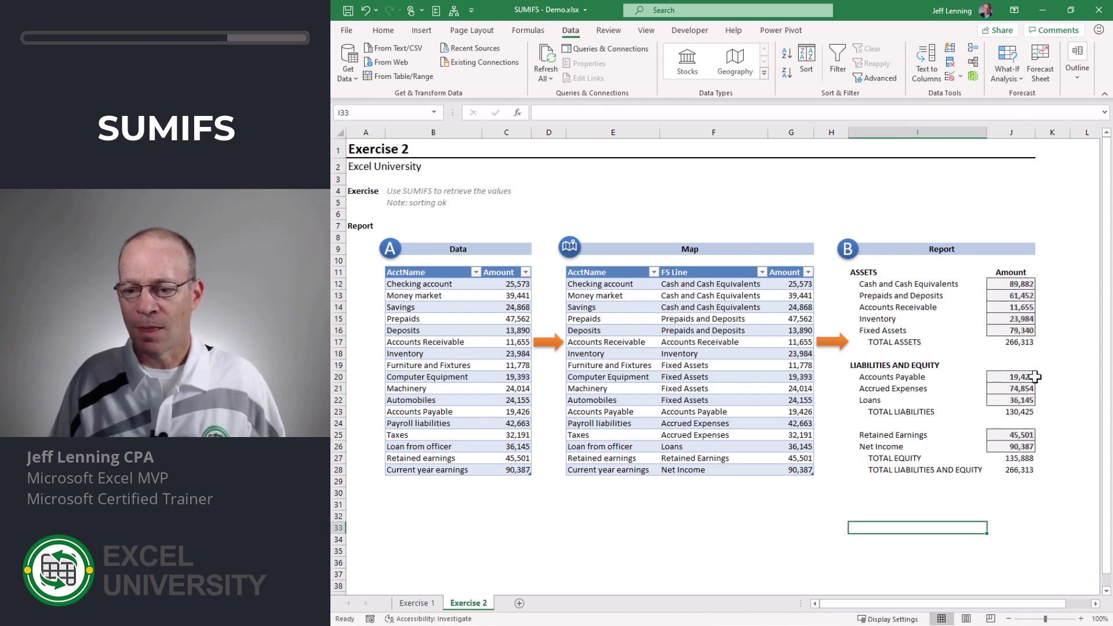
{"action": "left_click", "coordinate": [1015, 342]}
{"action": "left_click", "coordinate": [1019, 470]}
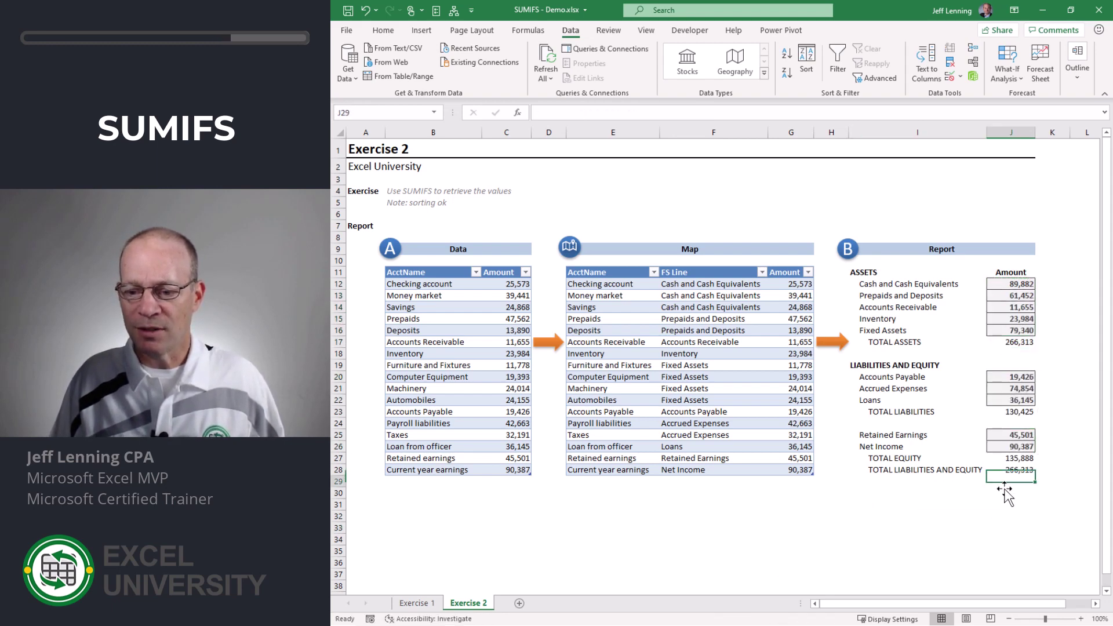
{"action": "left_click", "coordinate": [971, 526]}
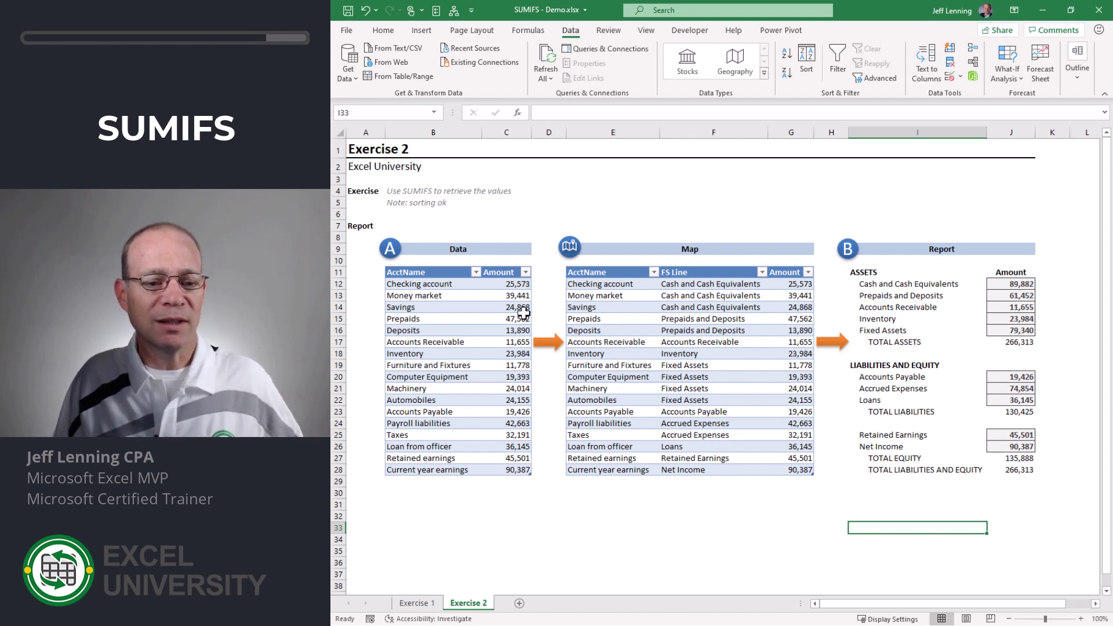
Sort the Data table A to Z on AcctName and confirm the Map SUMIFS formula is unaffected.
{"action": "left_click", "coordinate": [433, 284]}
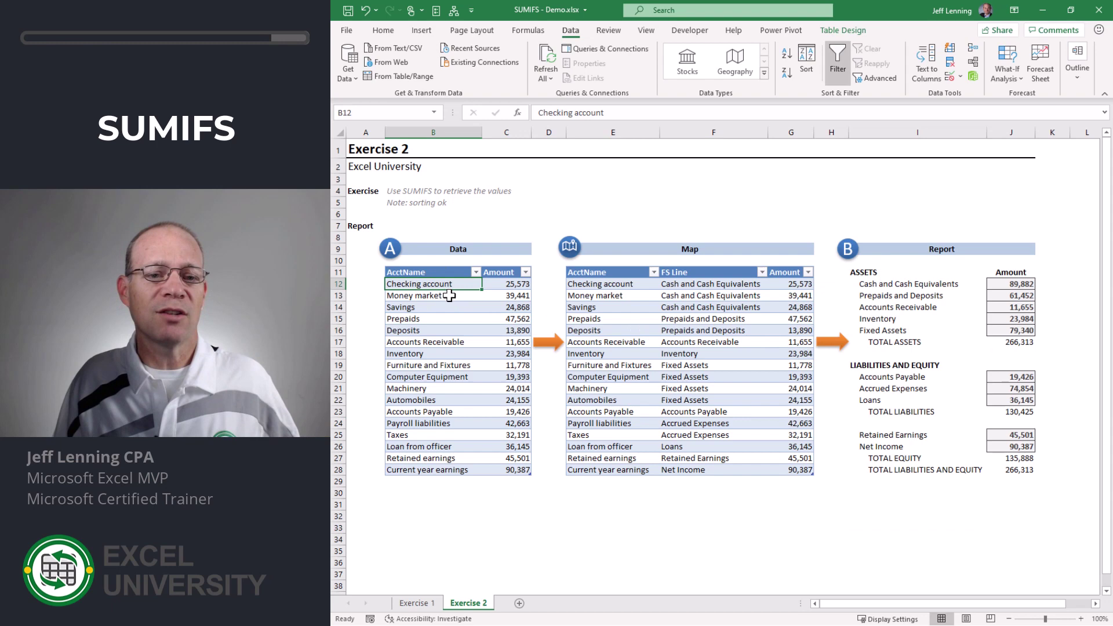
{"action": "left_click", "coordinate": [785, 54]}
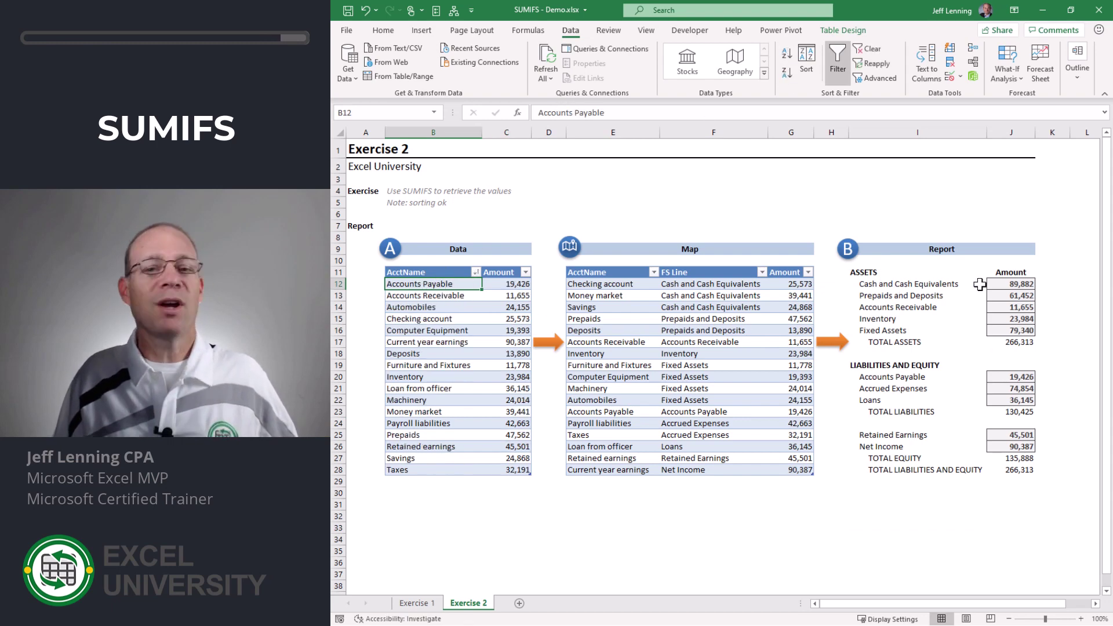
{"action": "double_click", "coordinate": [775, 285]}
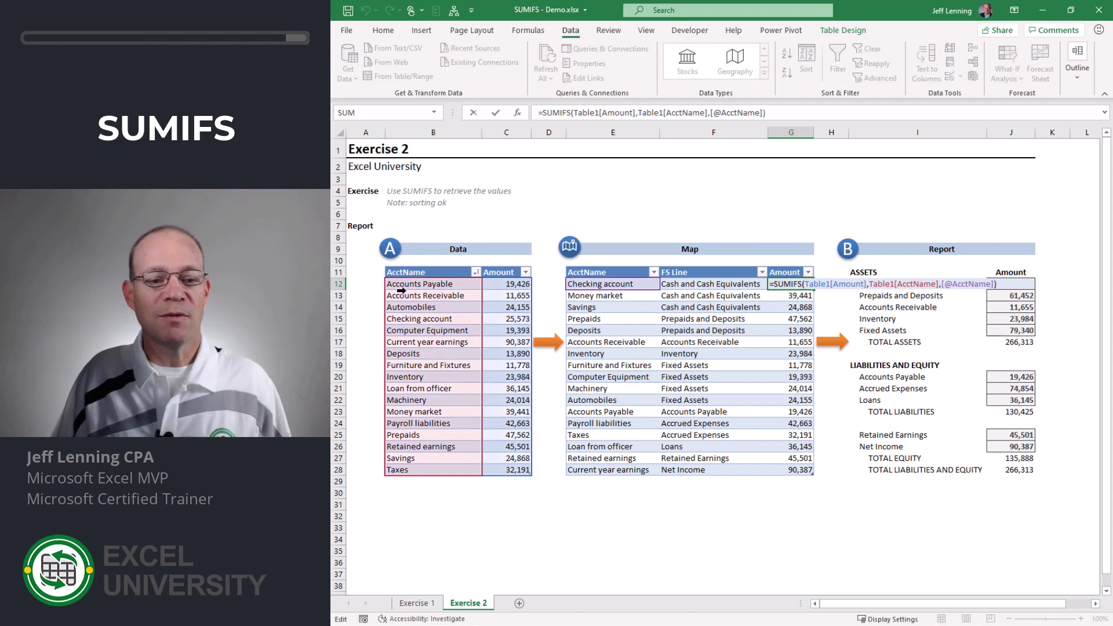
{"action": "key", "text": "Escape"}
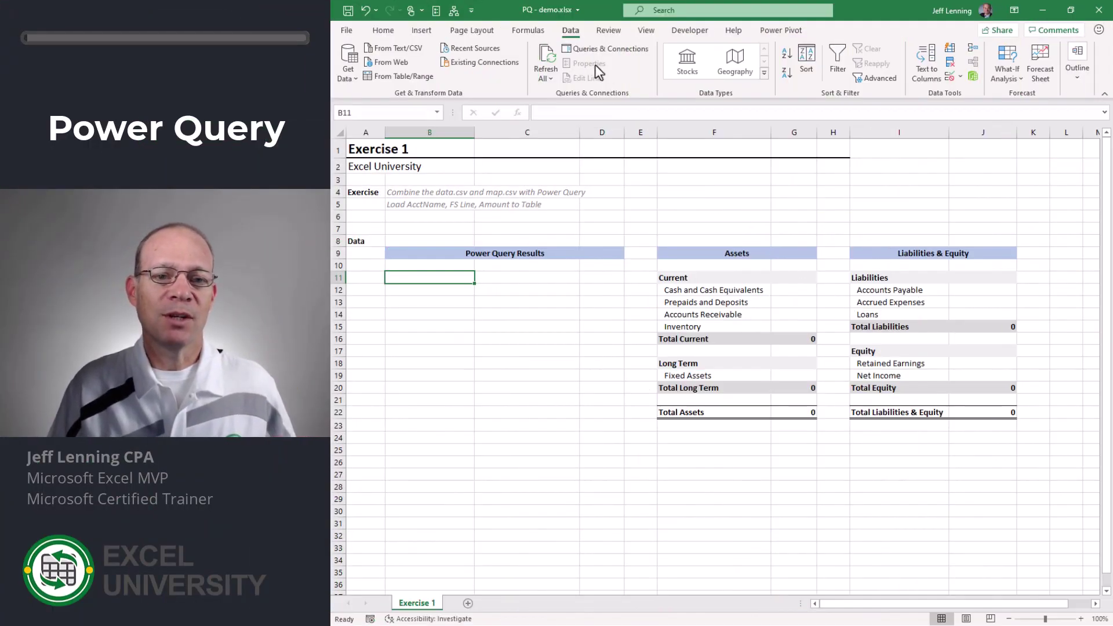
Import data.csv from Text/CSV as a connection-only query named data.
{"action": "left_click", "coordinate": [398, 51]}
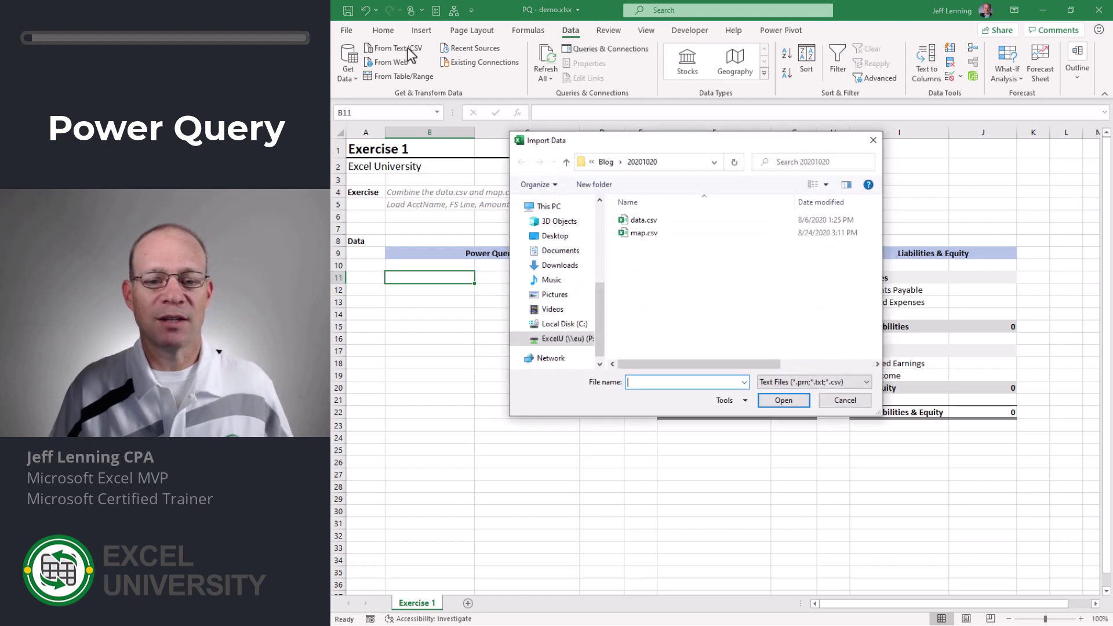
{"action": "double_click", "coordinate": [649, 220]}
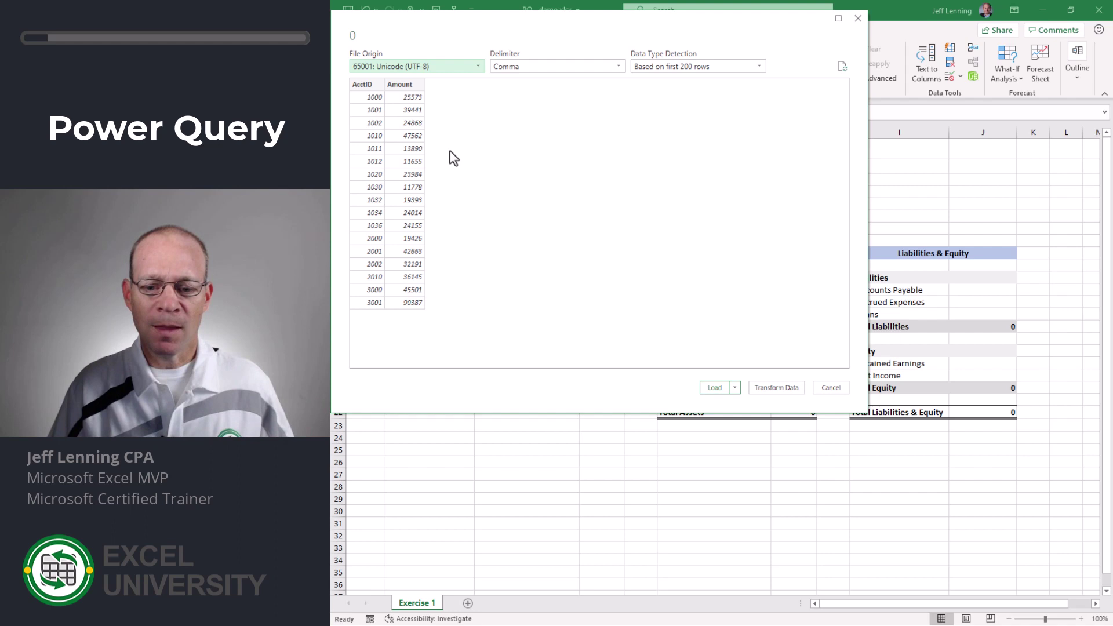
{"action": "left_click", "coordinate": [734, 388]}
{"action": "left_click", "coordinate": [783, 418]}
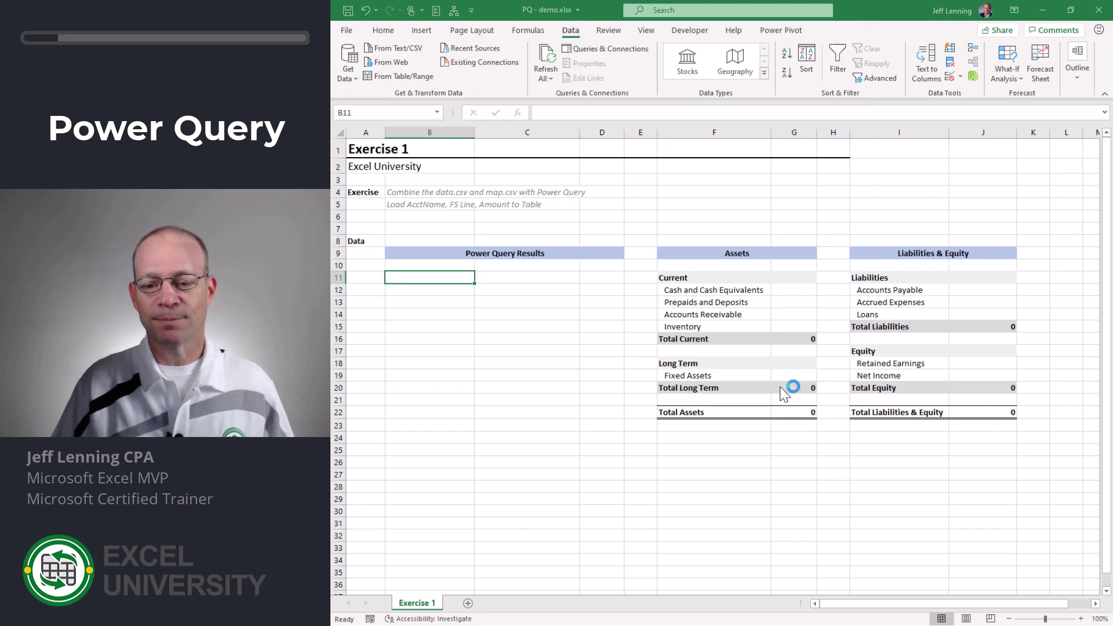
{"action": "left_click", "coordinate": [916, 325]}
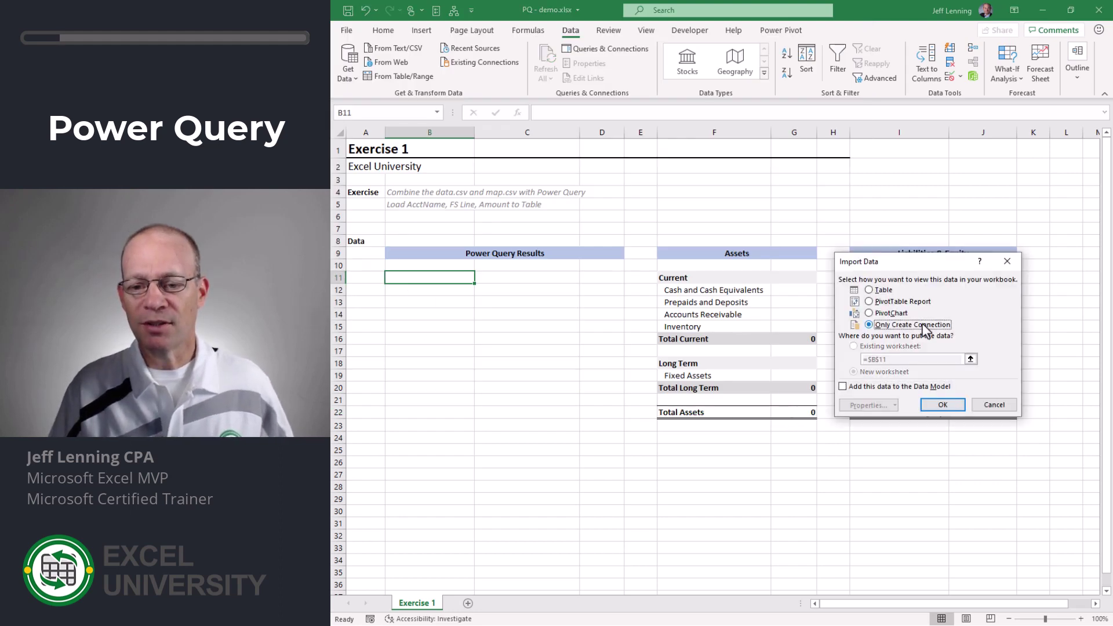
{"action": "left_click", "coordinate": [944, 405]}
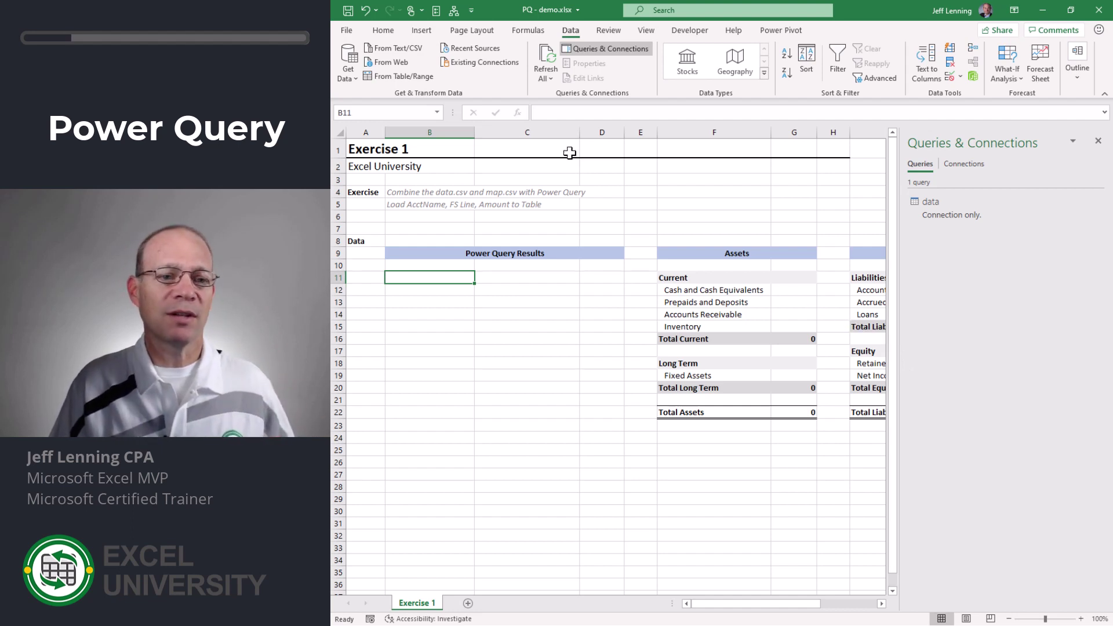
Import map.csv from Text/CSV as a connection-only query named map.
{"action": "left_click", "coordinate": [406, 50]}
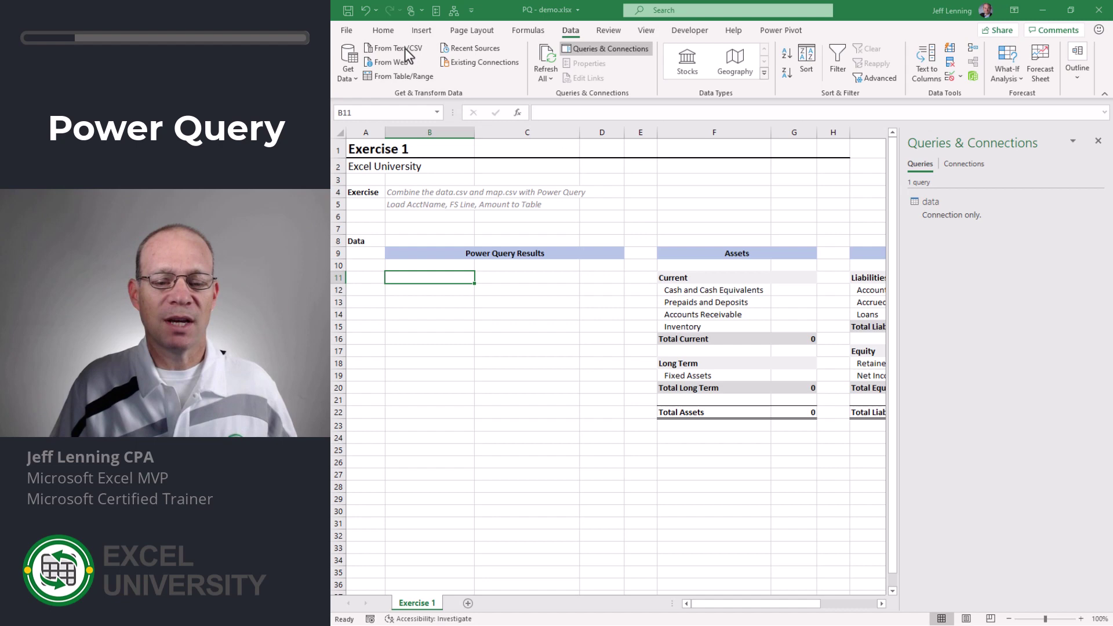
{"action": "double_click", "coordinate": [667, 232]}
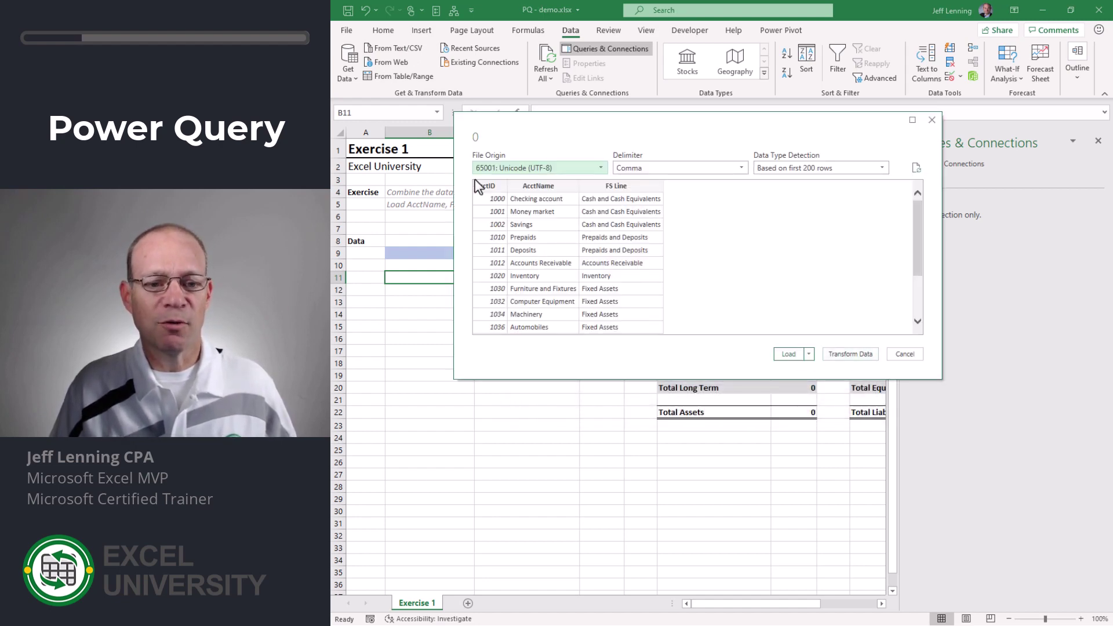
{"action": "left_click", "coordinate": [808, 353]}
{"action": "left_click", "coordinate": [811, 380]}
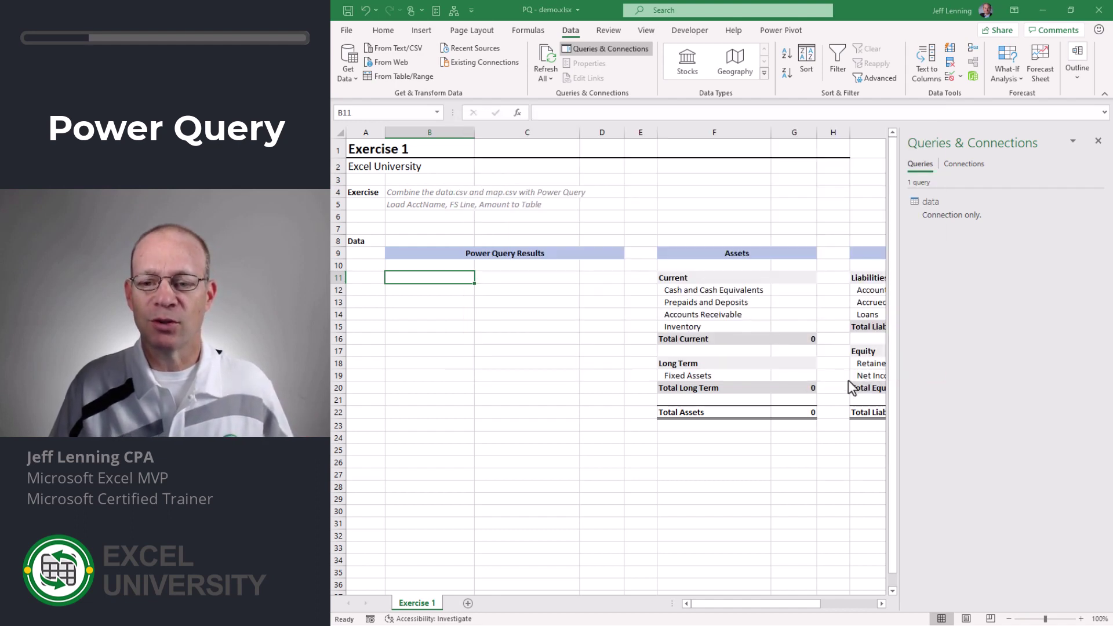
{"action": "left_click", "coordinate": [898, 326]}
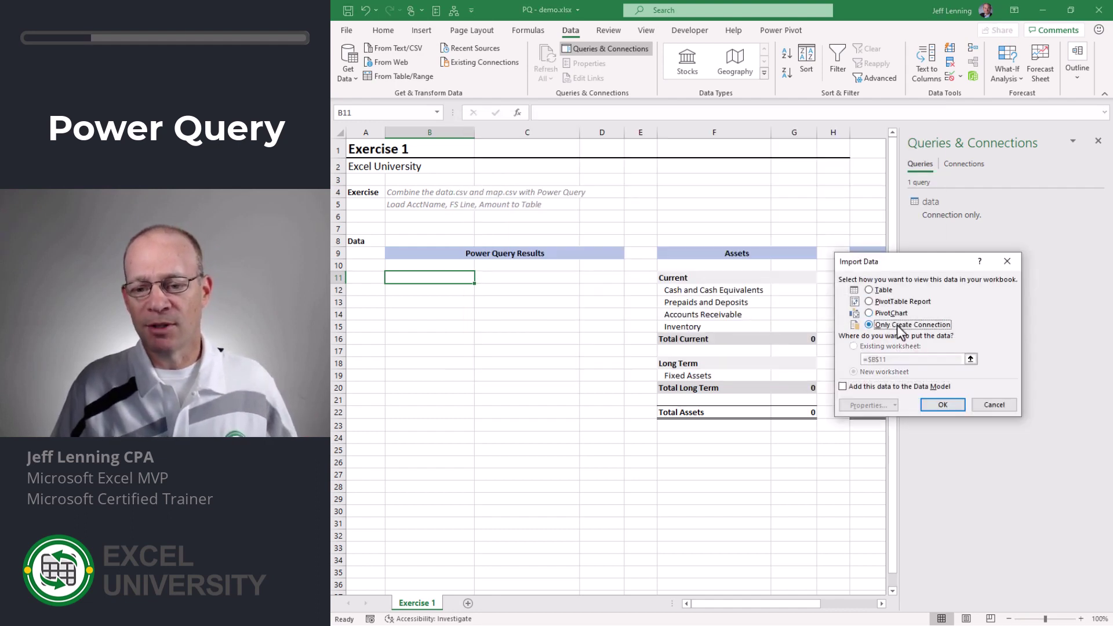
{"action": "left_click", "coordinate": [942, 404]}
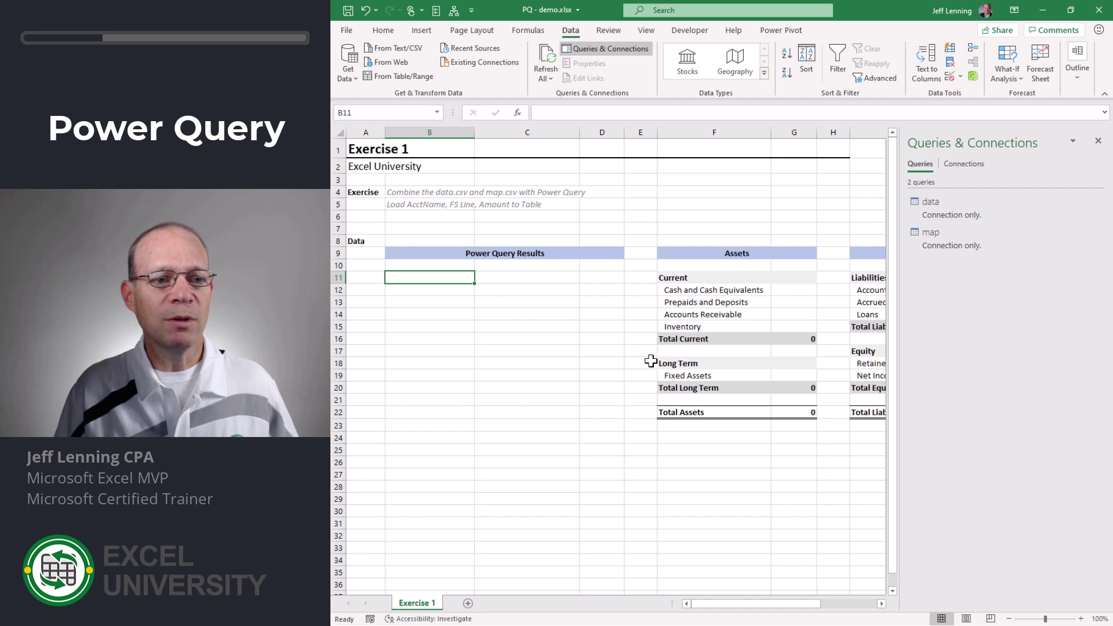
Merge data with map on AcctID using a Left Outer join, creating Merge1.
{"action": "left_click", "coordinate": [349, 78]}
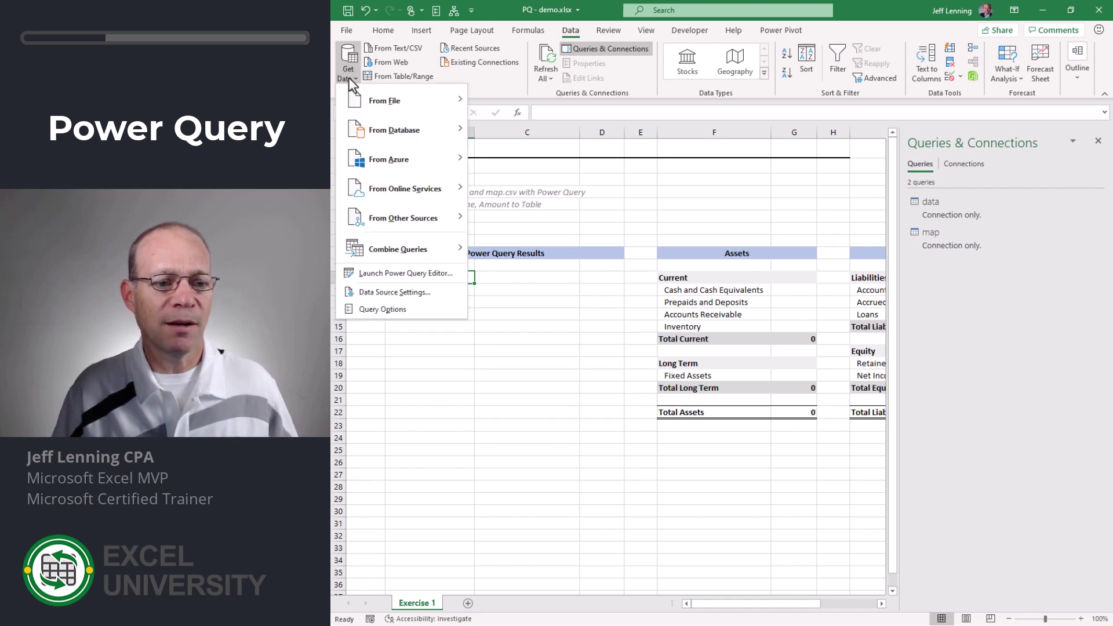
{"action": "mouse_move", "coordinate": [406, 247]}
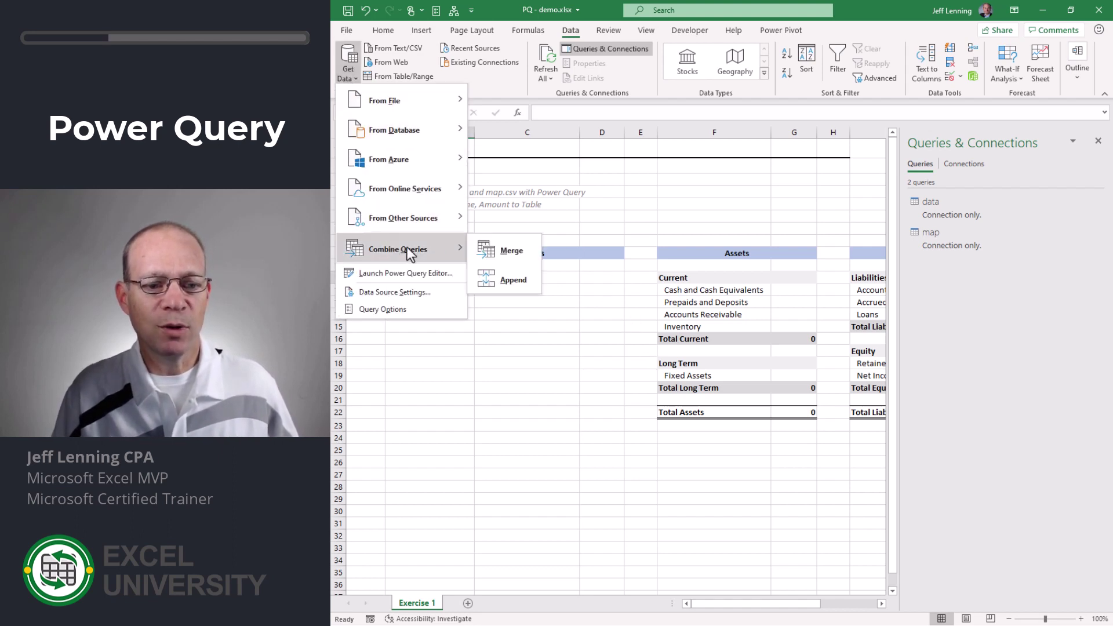
{"action": "left_click", "coordinate": [520, 249]}
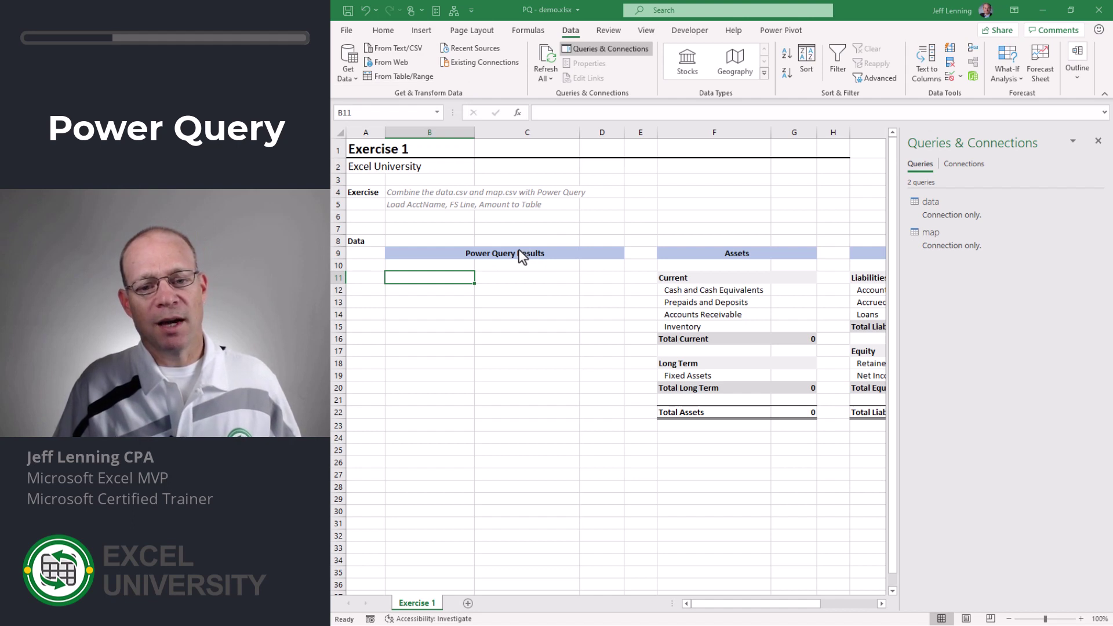
{"action": "left_click", "coordinate": [499, 92]}
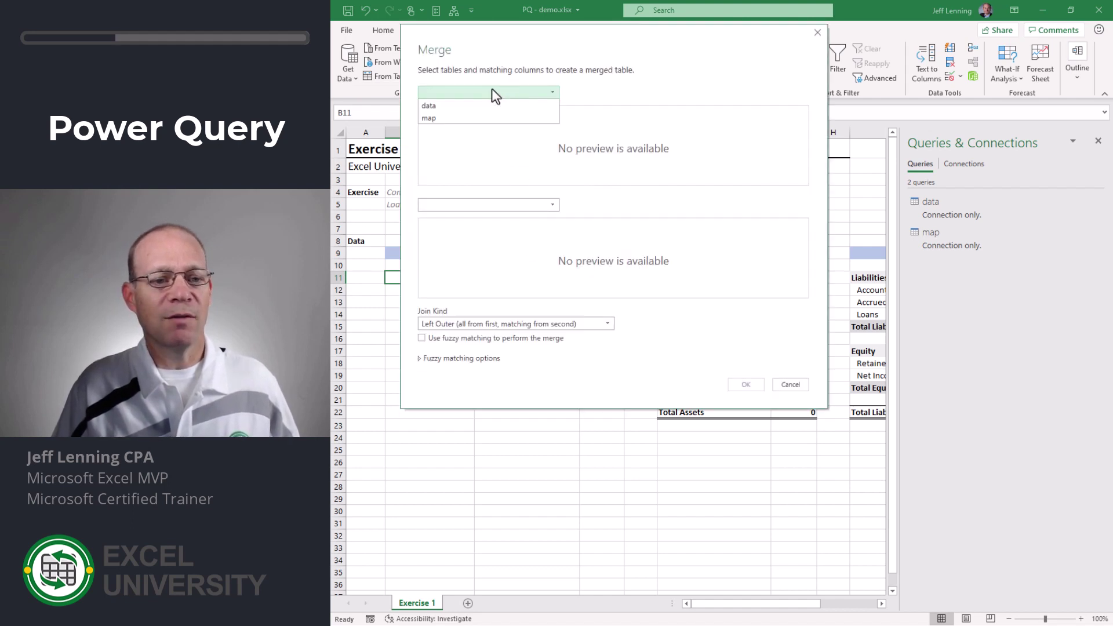
{"action": "left_click", "coordinate": [430, 106]}
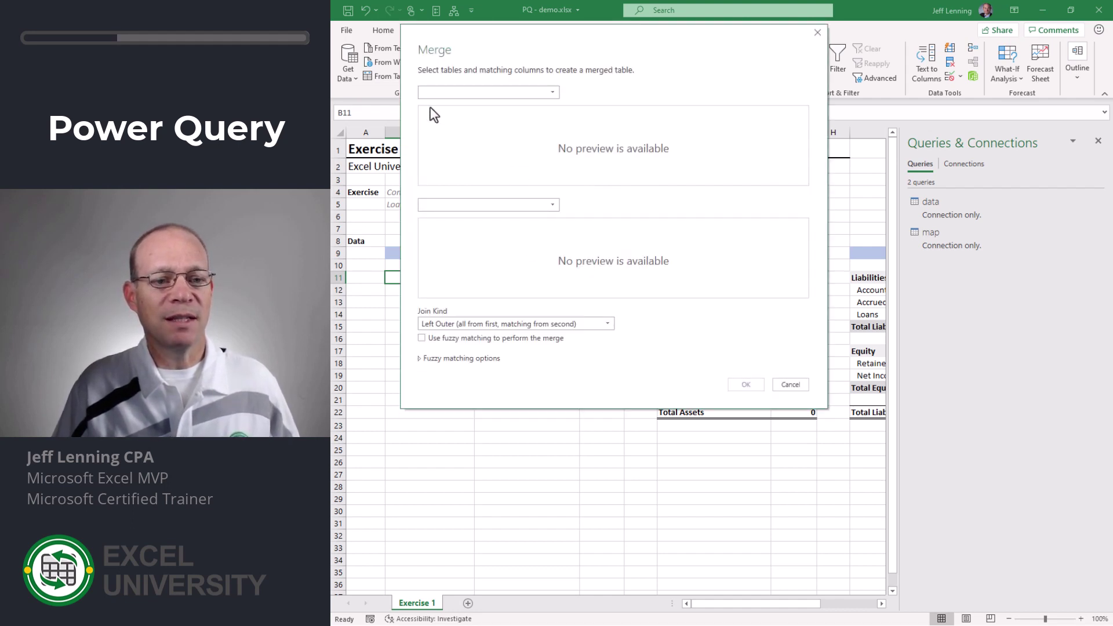
{"action": "left_click", "coordinate": [481, 205]}
{"action": "left_click", "coordinate": [449, 230]}
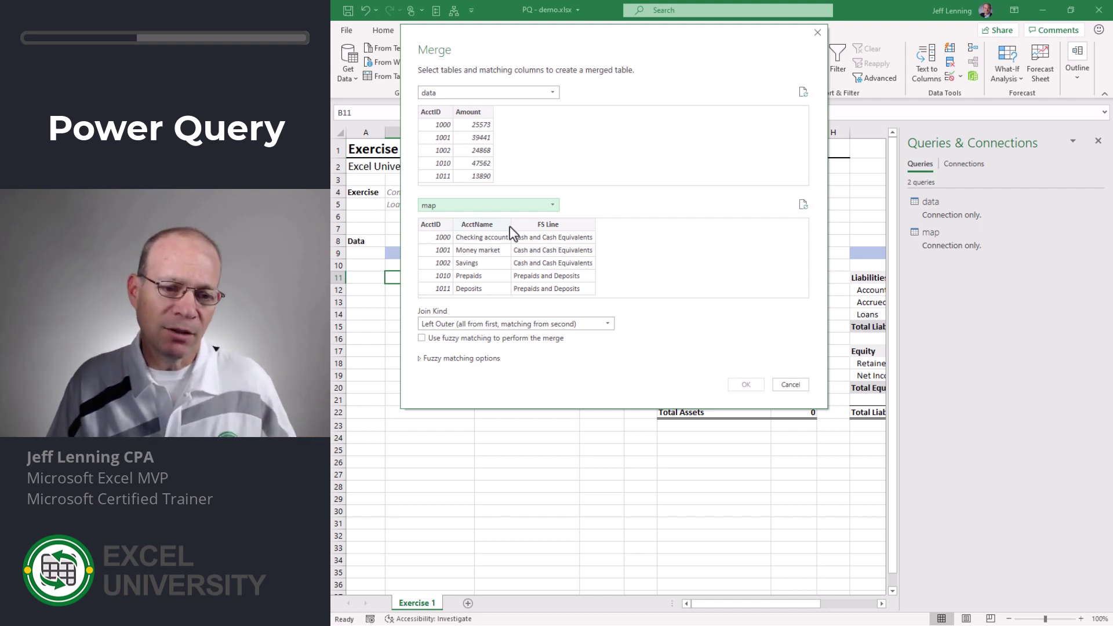
{"action": "left_click", "coordinate": [427, 112]}
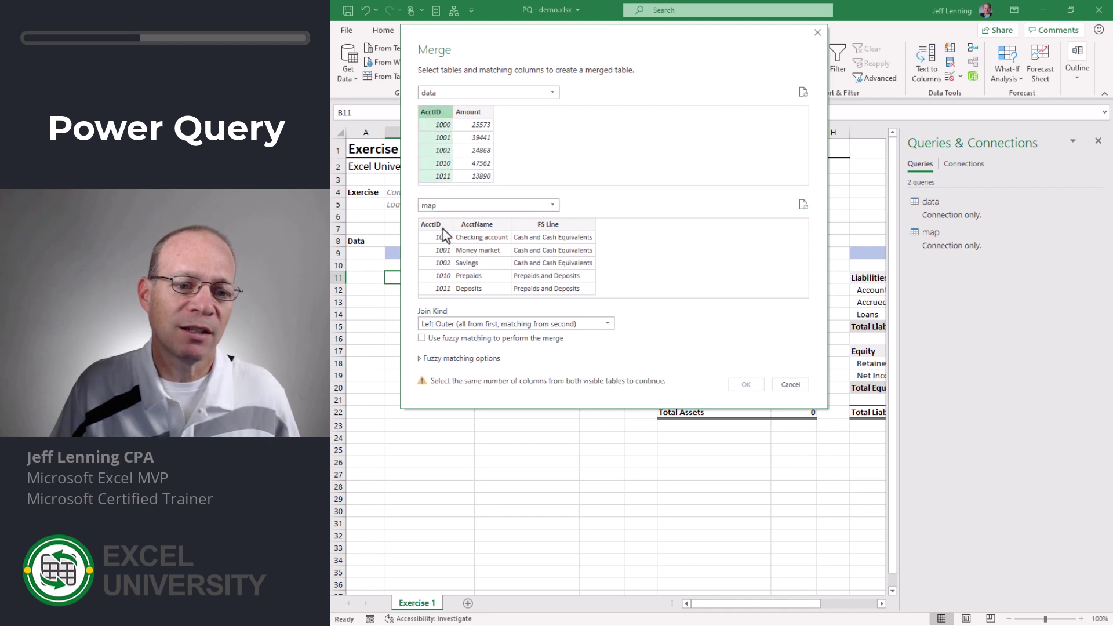
{"action": "left_click", "coordinate": [434, 227]}
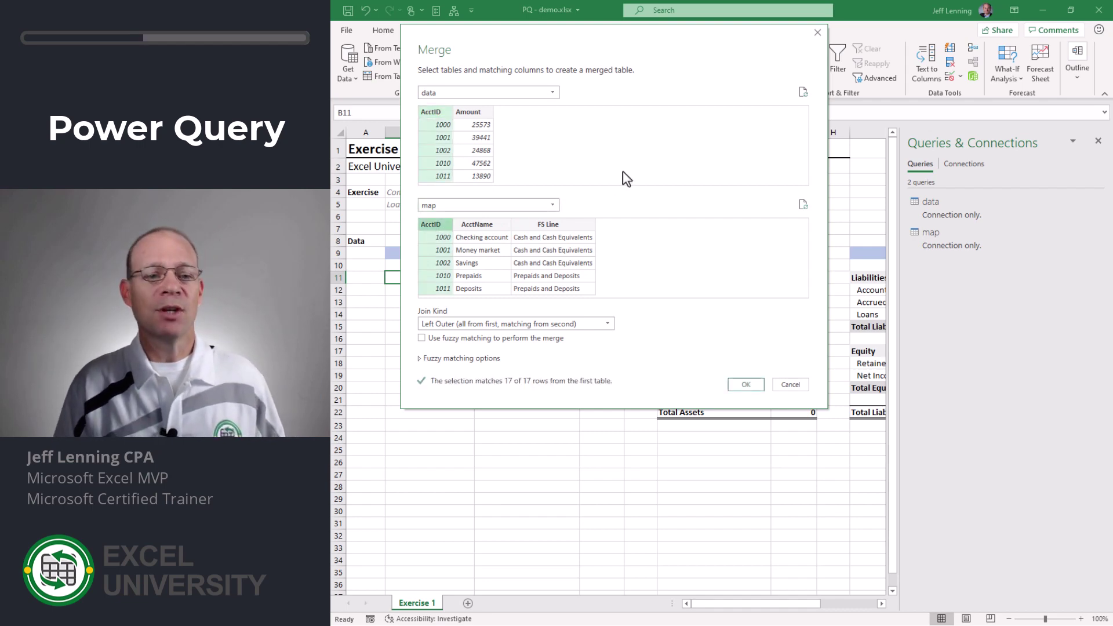
{"action": "left_click", "coordinate": [746, 383]}
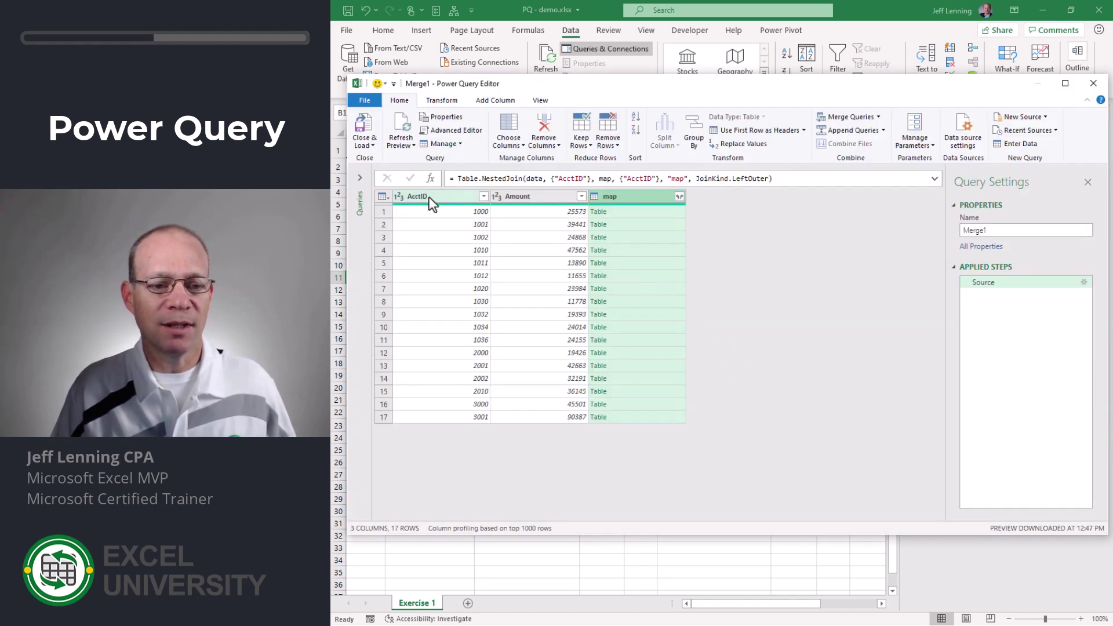
Expand the map column to just AcctName and FS Line, without the map prefix.
{"action": "left_click", "coordinate": [429, 197]}
{"action": "left_click", "coordinate": [546, 200]}
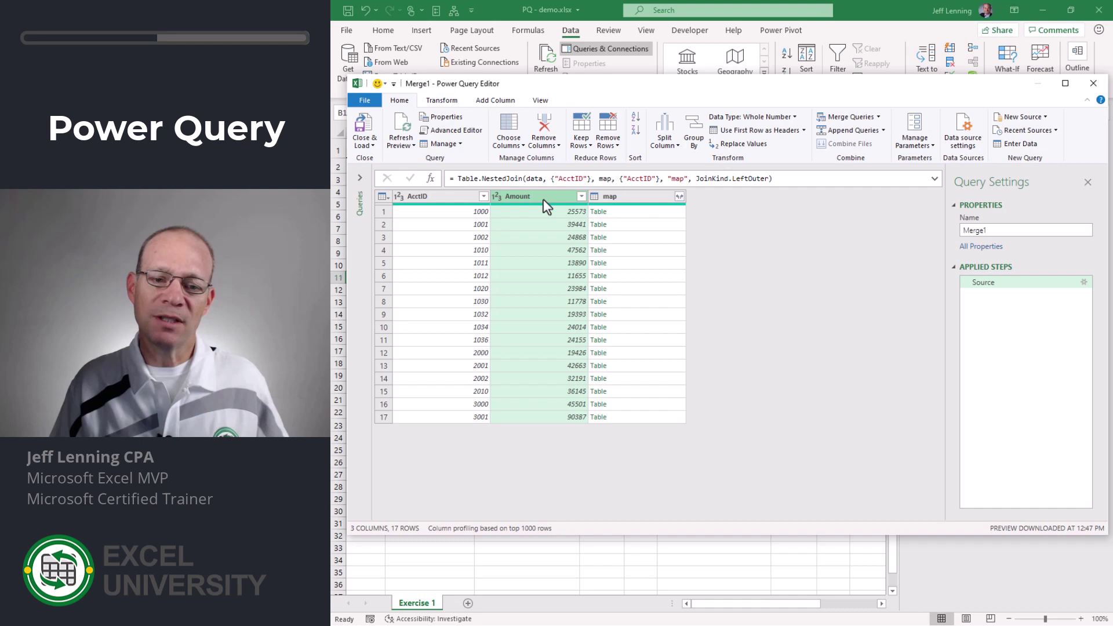
{"action": "left_click", "coordinate": [636, 200]}
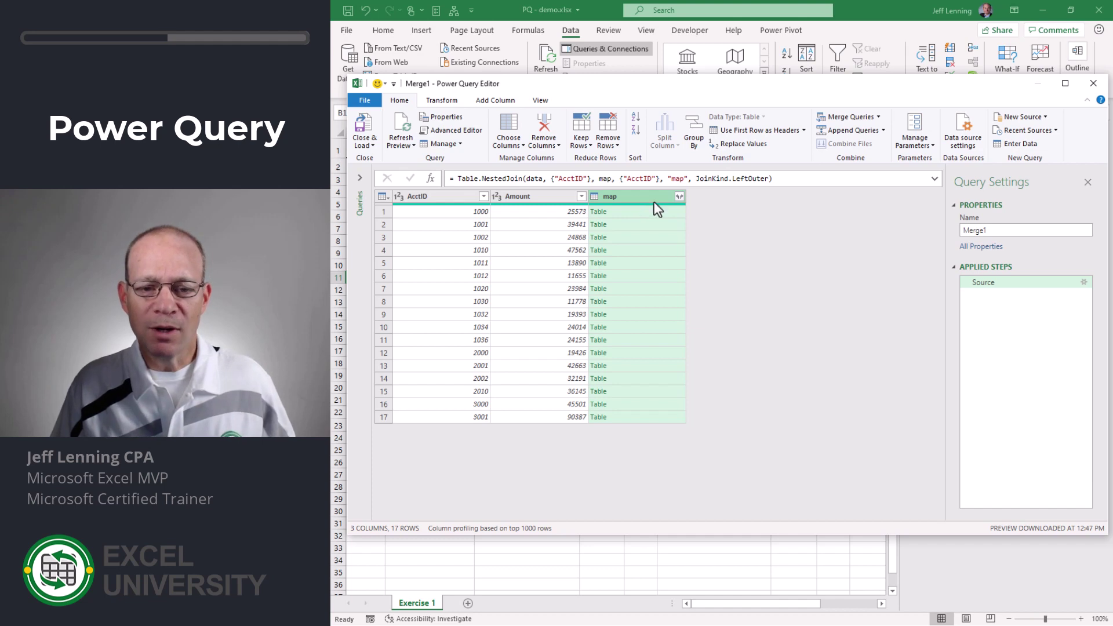
{"action": "left_click", "coordinate": [679, 196]}
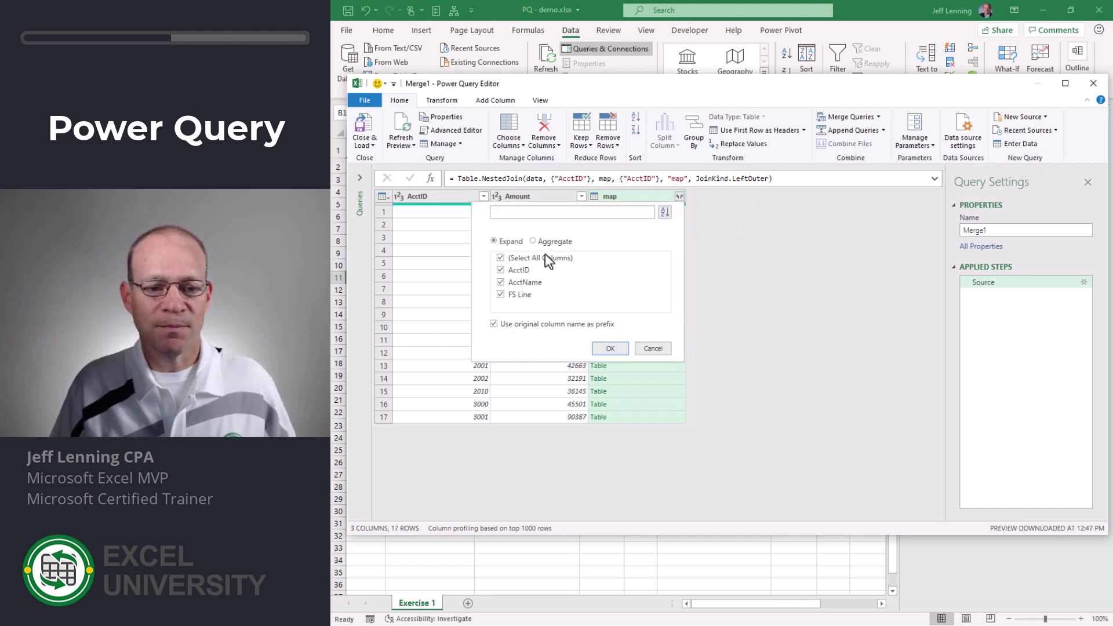
{"action": "left_click", "coordinate": [501, 258]}
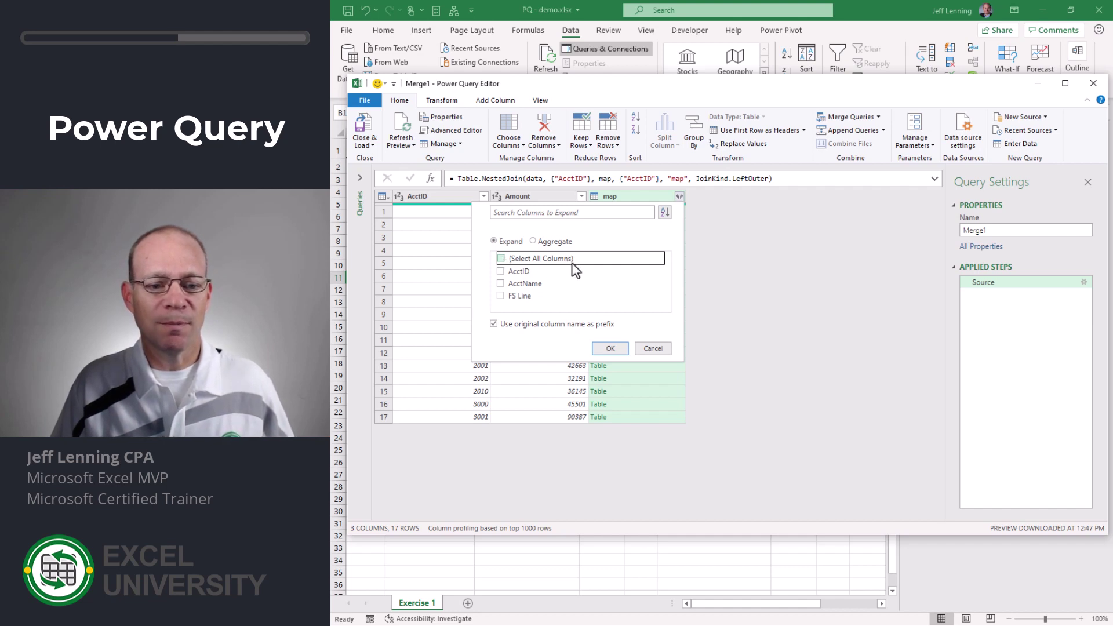
{"action": "left_click", "coordinate": [525, 283]}
{"action": "left_click", "coordinate": [521, 295]}
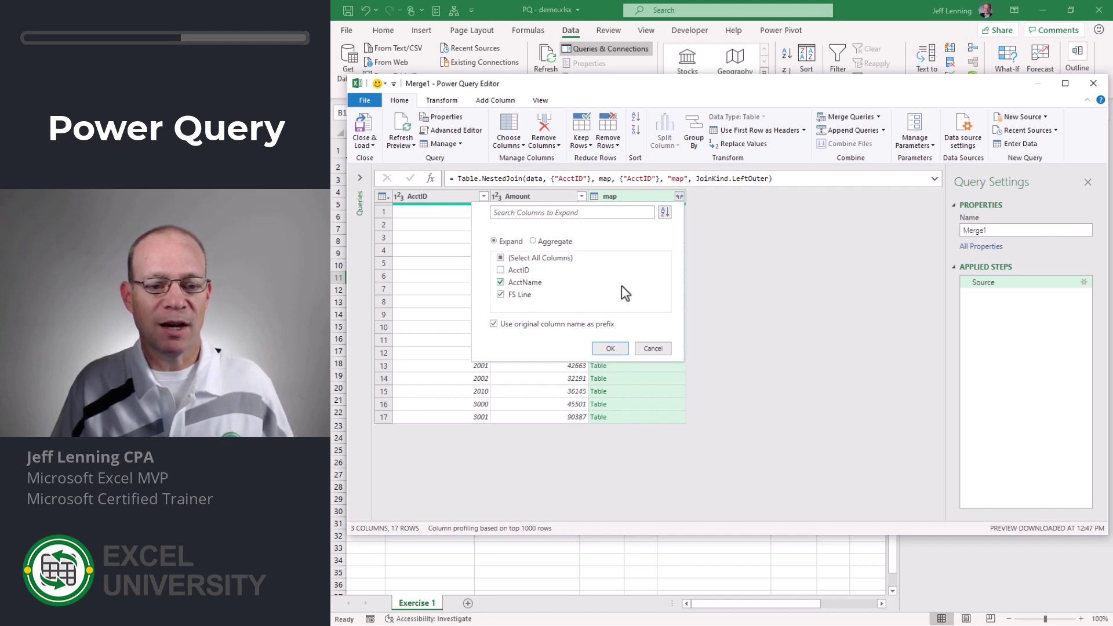
{"action": "left_click", "coordinate": [494, 324]}
{"action": "left_click", "coordinate": [605, 349]}
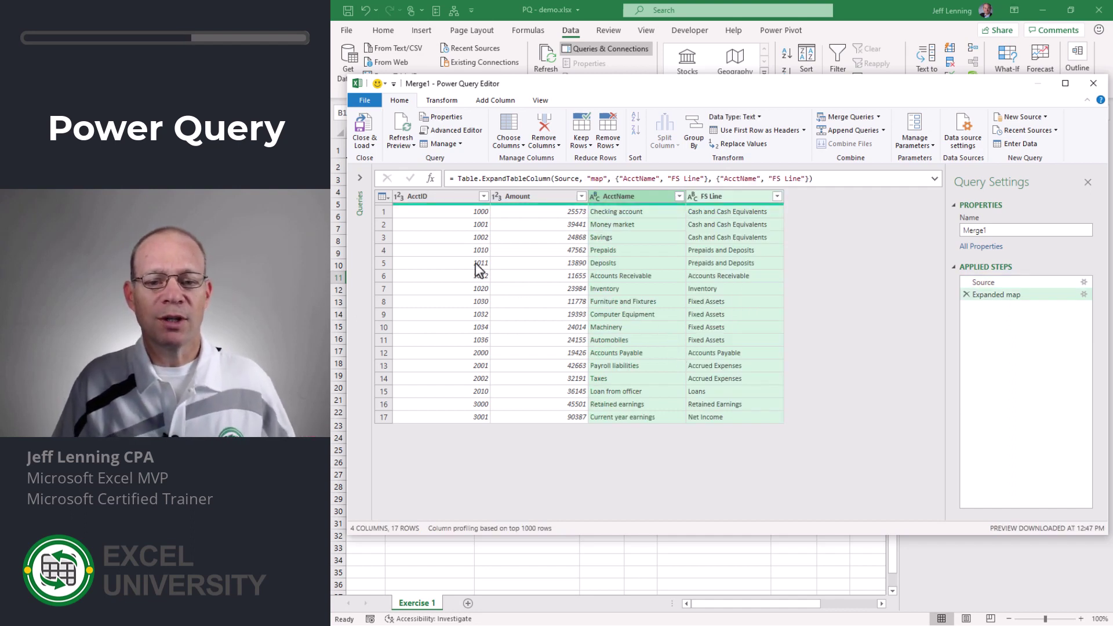
Remove the AcctID column and move AcctName and FS Line ahead of Amount.
{"action": "left_click", "coordinate": [444, 210]}
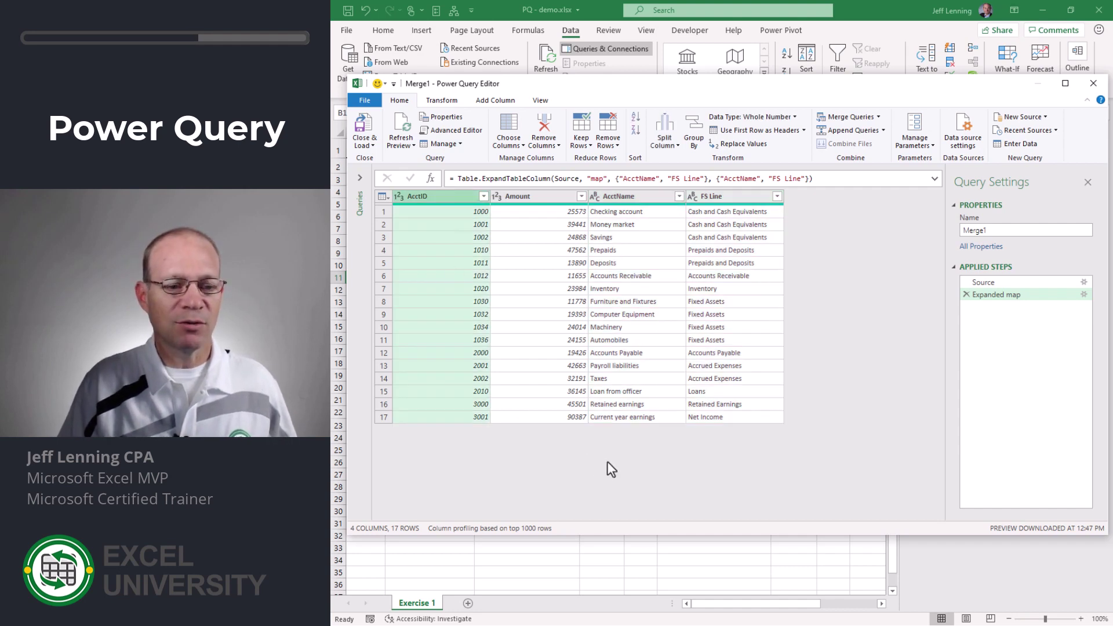
{"action": "key", "text": "Delete"}
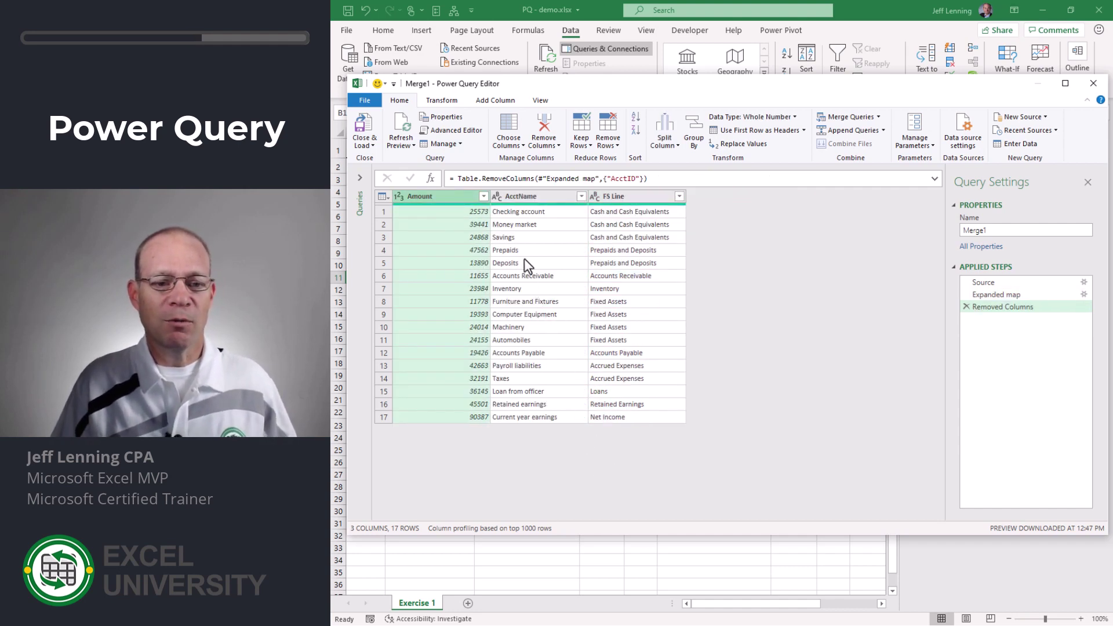
{"action": "left_click_drag", "start_coordinate": [557, 200], "coordinate": [461, 197]}
{"action": "left_click_drag", "start_coordinate": [621, 196], "coordinate": [493, 241]}
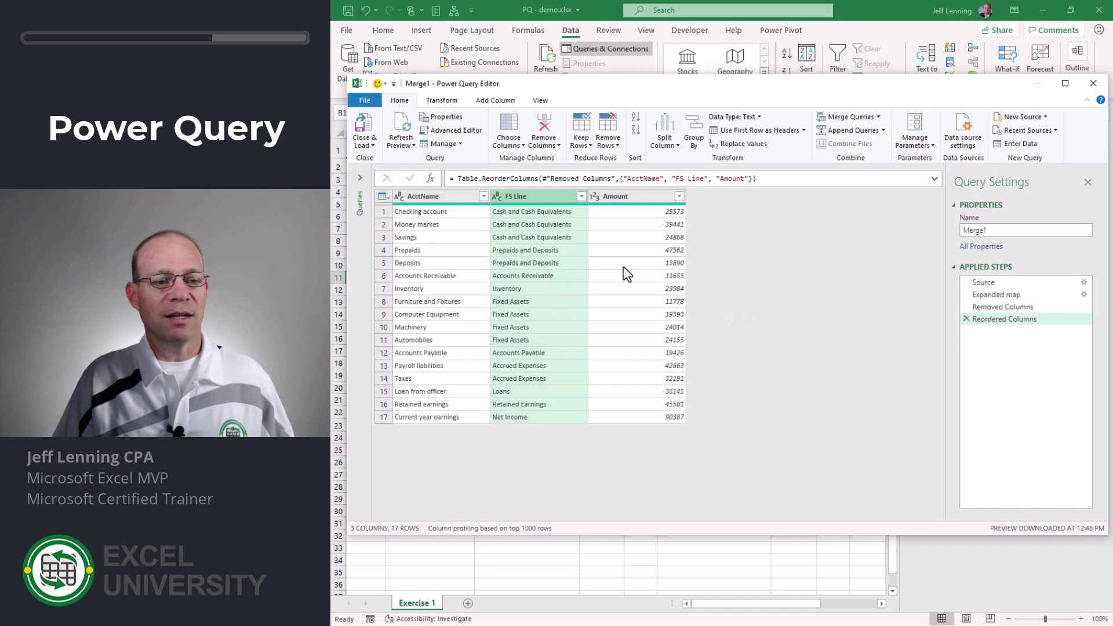
Load Merge1 as a table at $B$11 on the existing worksheet, then close the Queries pane.
{"action": "left_click", "coordinate": [370, 145]}
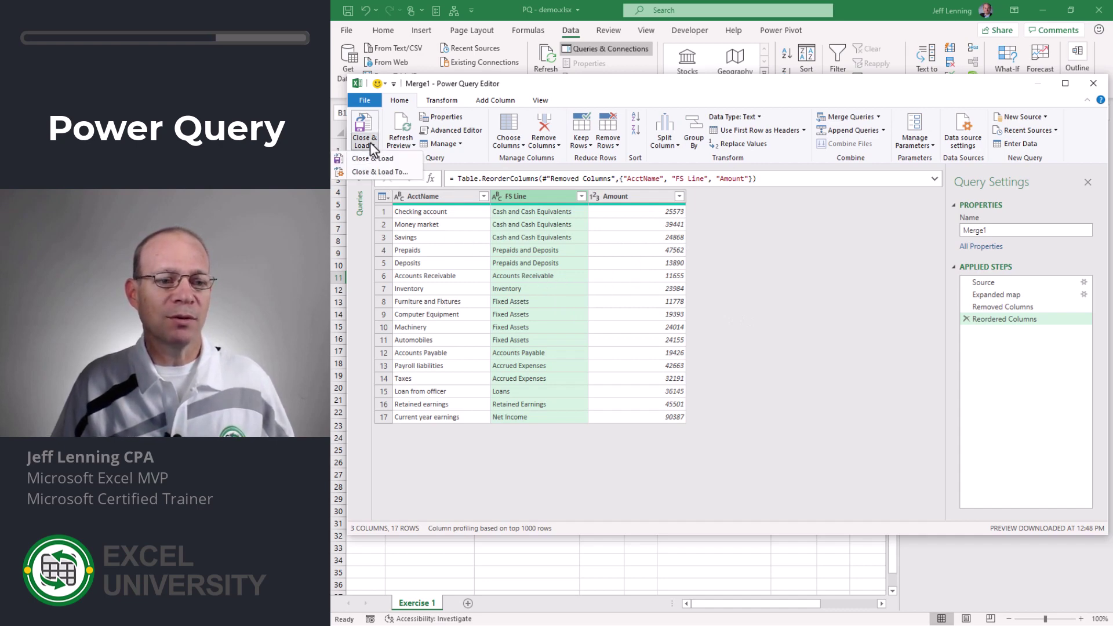
{"action": "left_click", "coordinate": [371, 170]}
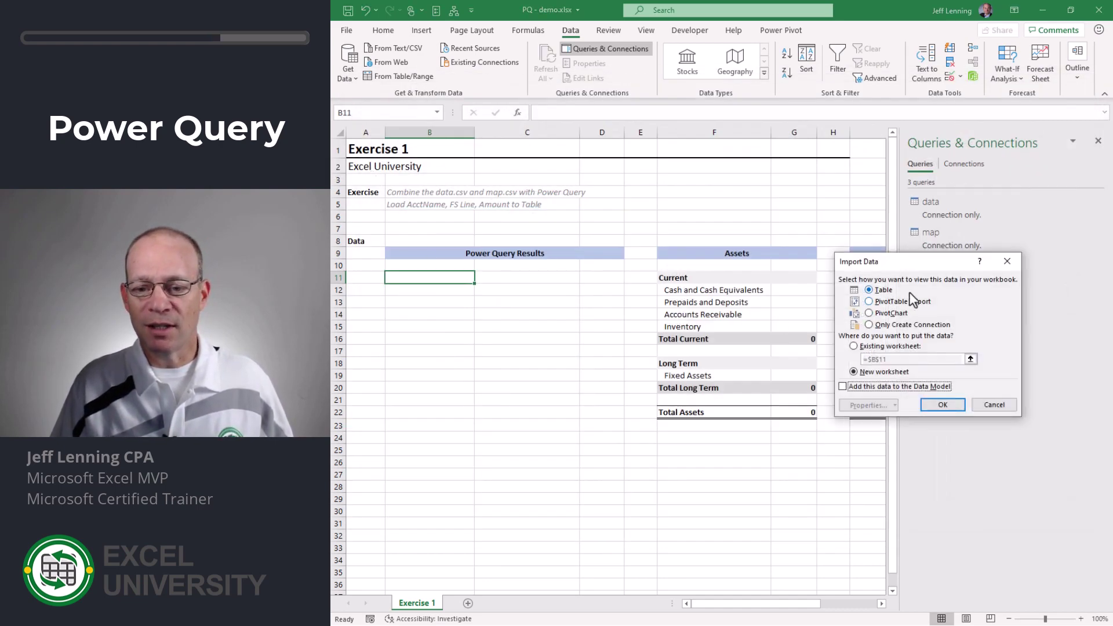
{"action": "left_click", "coordinate": [853, 346]}
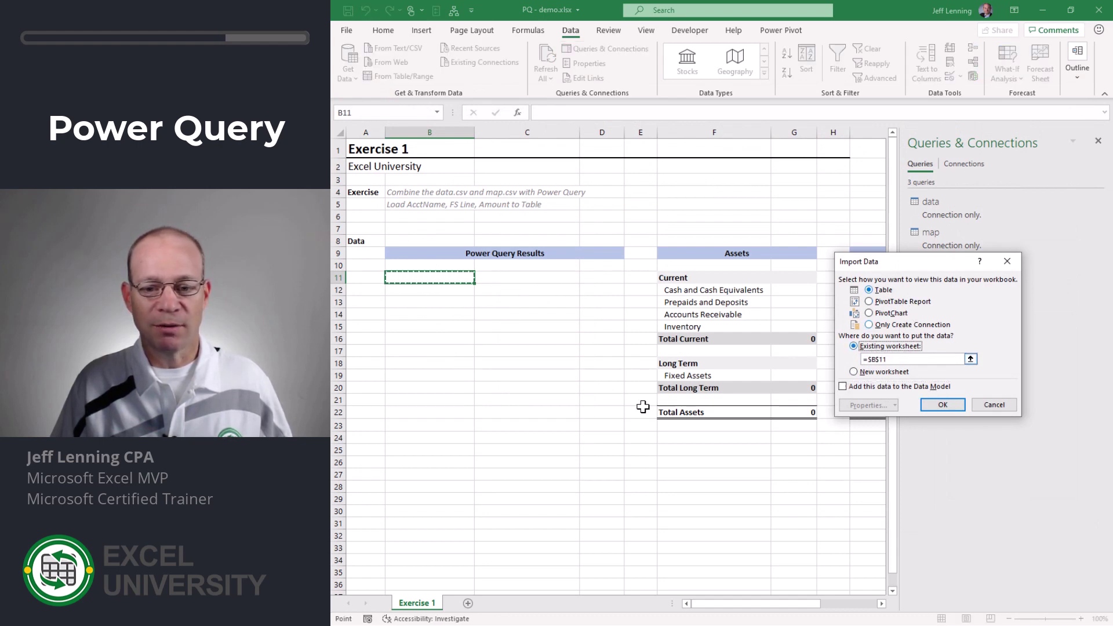
{"action": "left_click", "coordinate": [942, 405]}
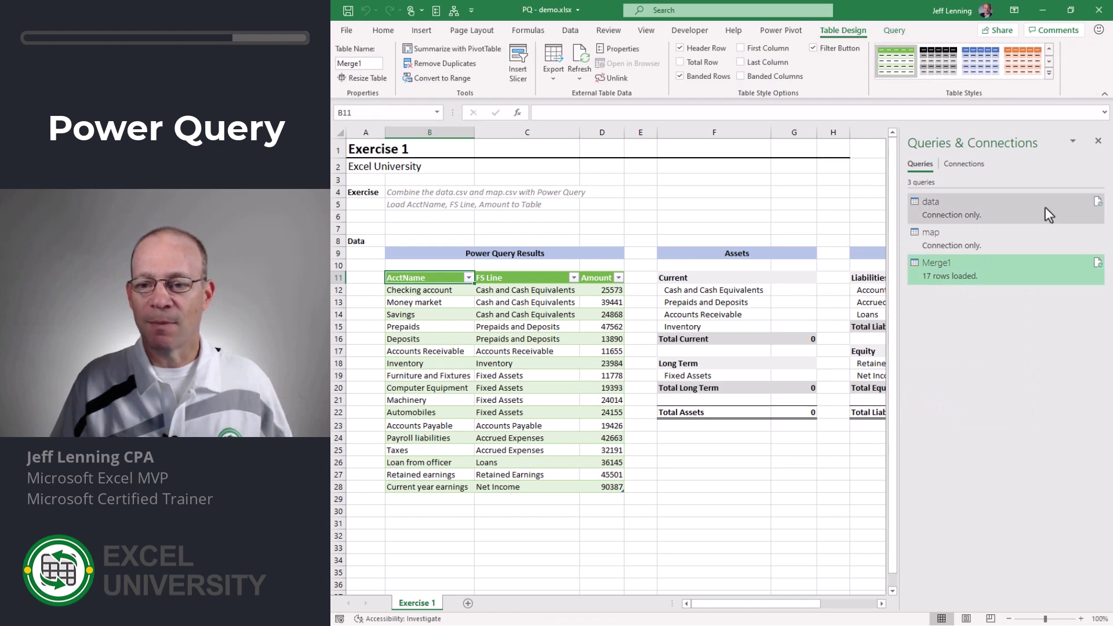
{"action": "left_click", "coordinate": [1098, 141]}
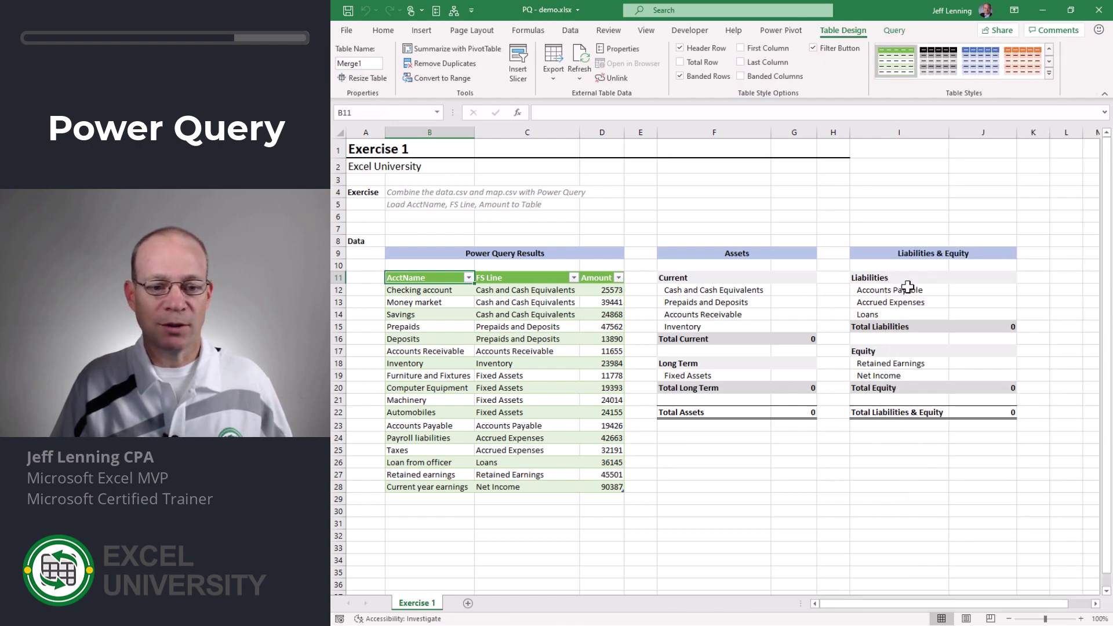
Enter a SUMIFS in G12 summing Amount where FS Line matches the label in F12.
{"action": "left_click", "coordinate": [794, 291]}
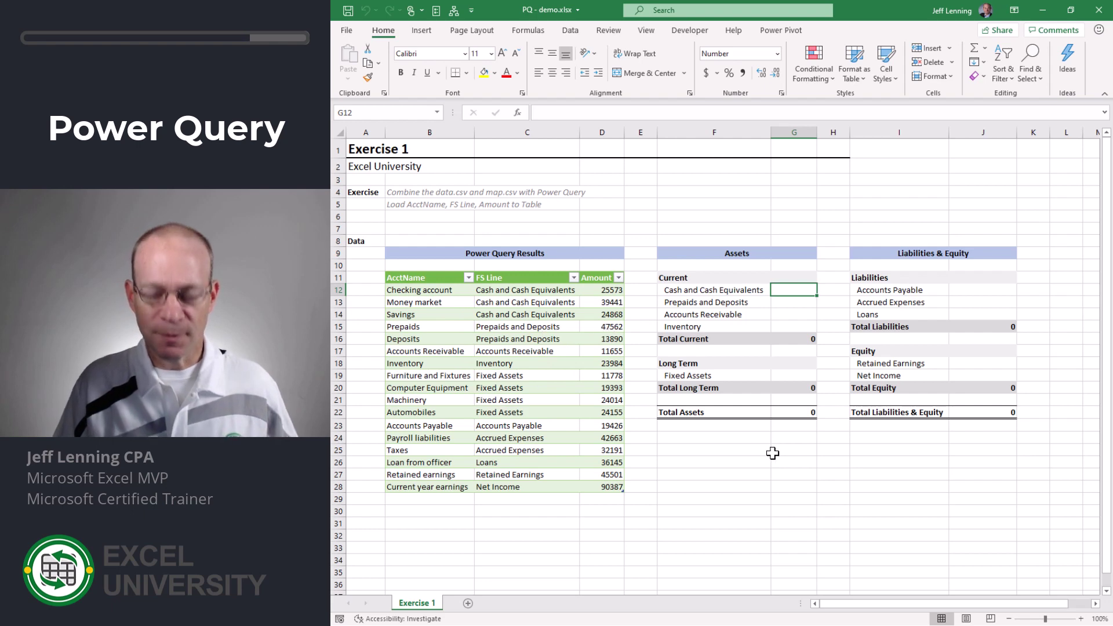
{"action": "type", "text": "=sum"}
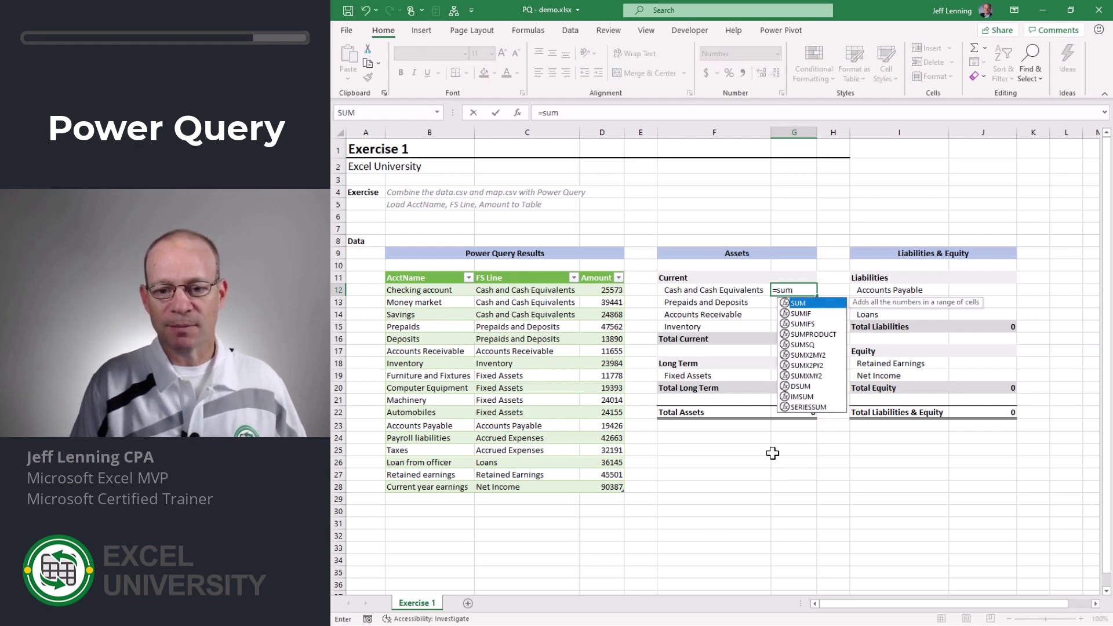
{"action": "type", "text": "ifs"}
{"action": "key", "text": "Tab"}
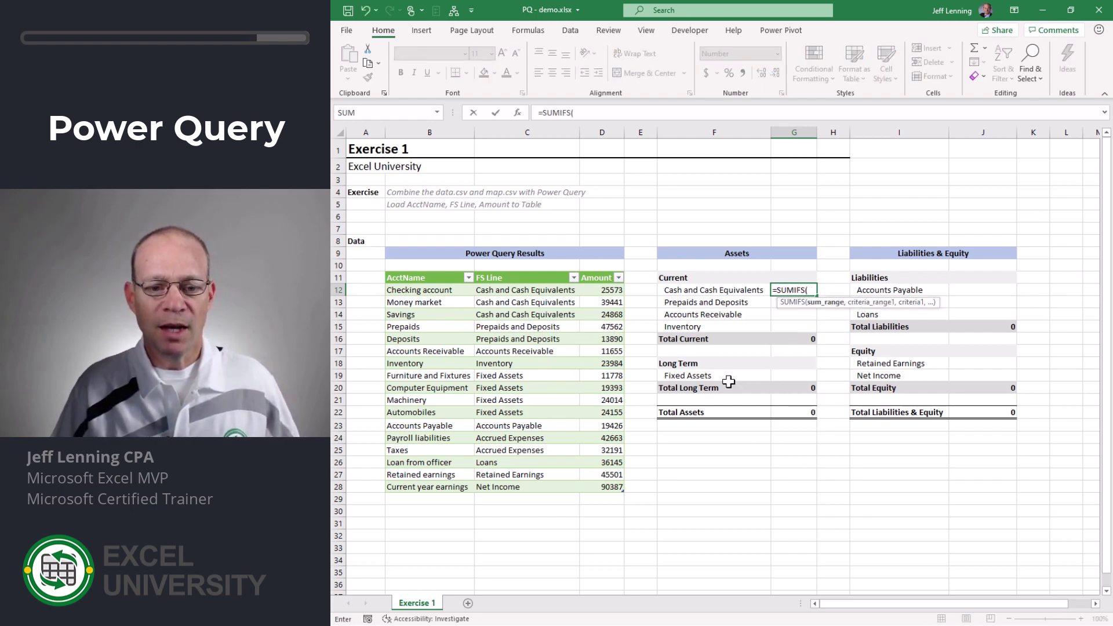
{"action": "left_click_drag", "start_coordinate": [605, 288], "coordinate": [593, 485]}
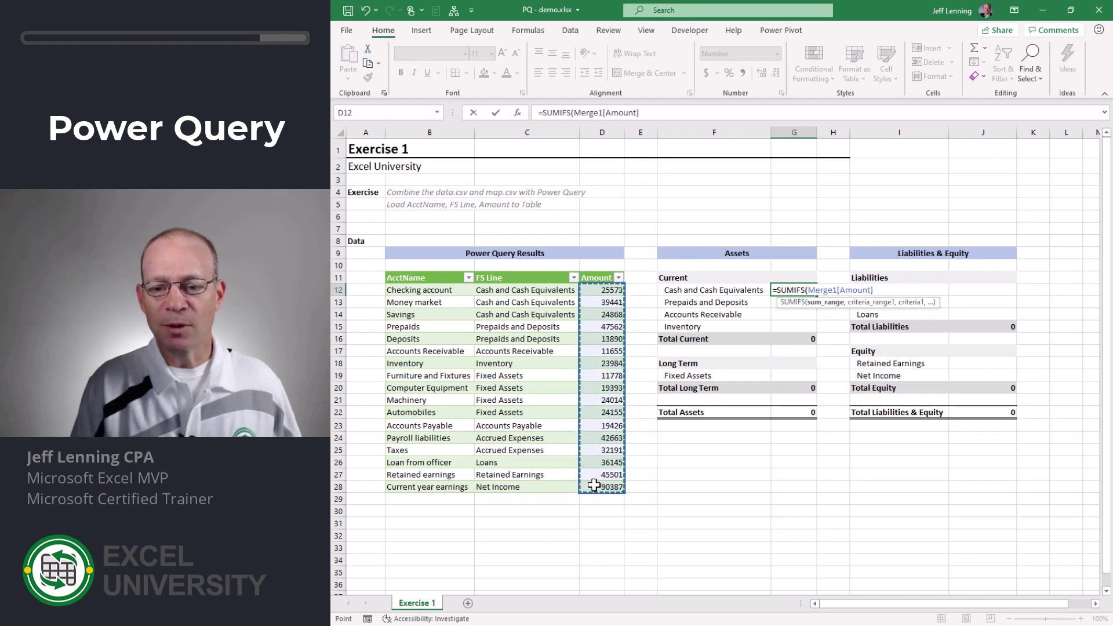
{"action": "type", "text": ","}
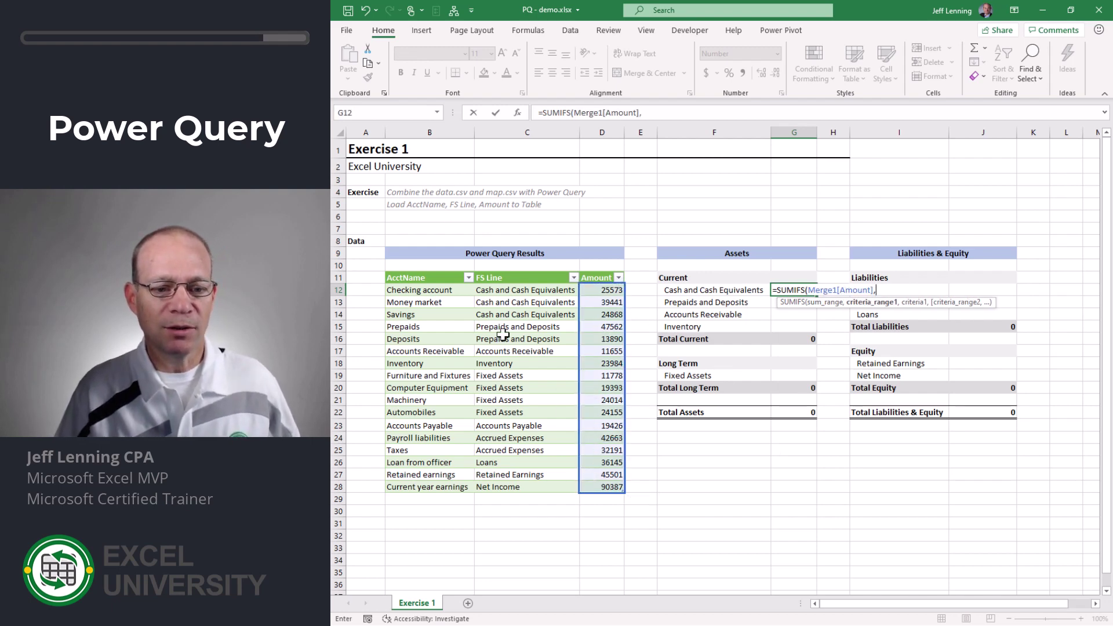
{"action": "left_click_drag", "start_coordinate": [503, 295], "coordinate": [513, 482]}
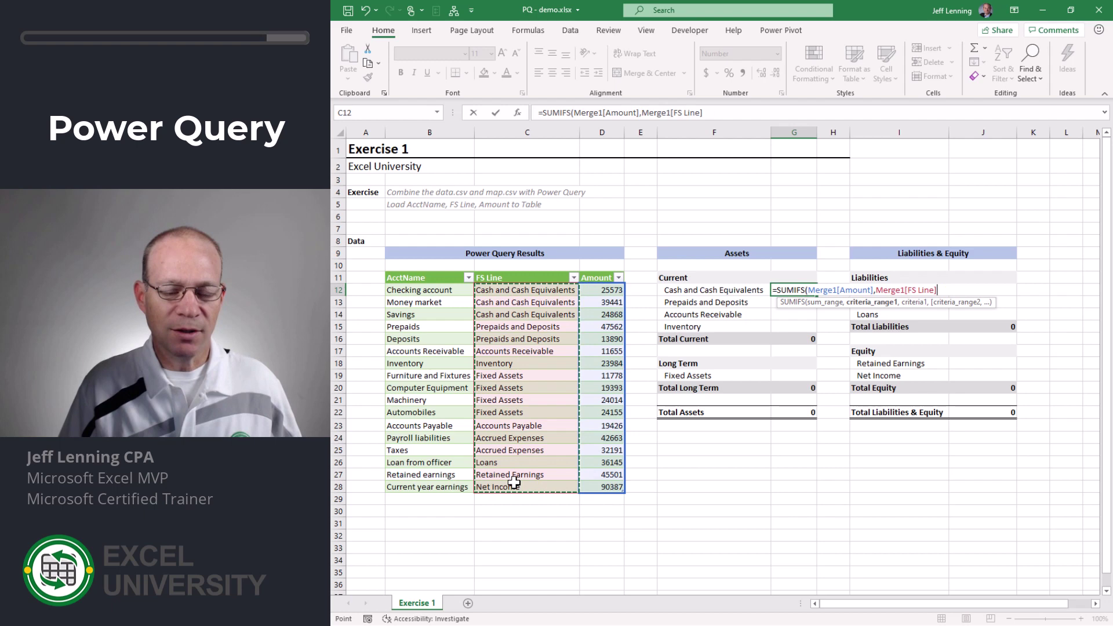
{"action": "type", "text": ","}
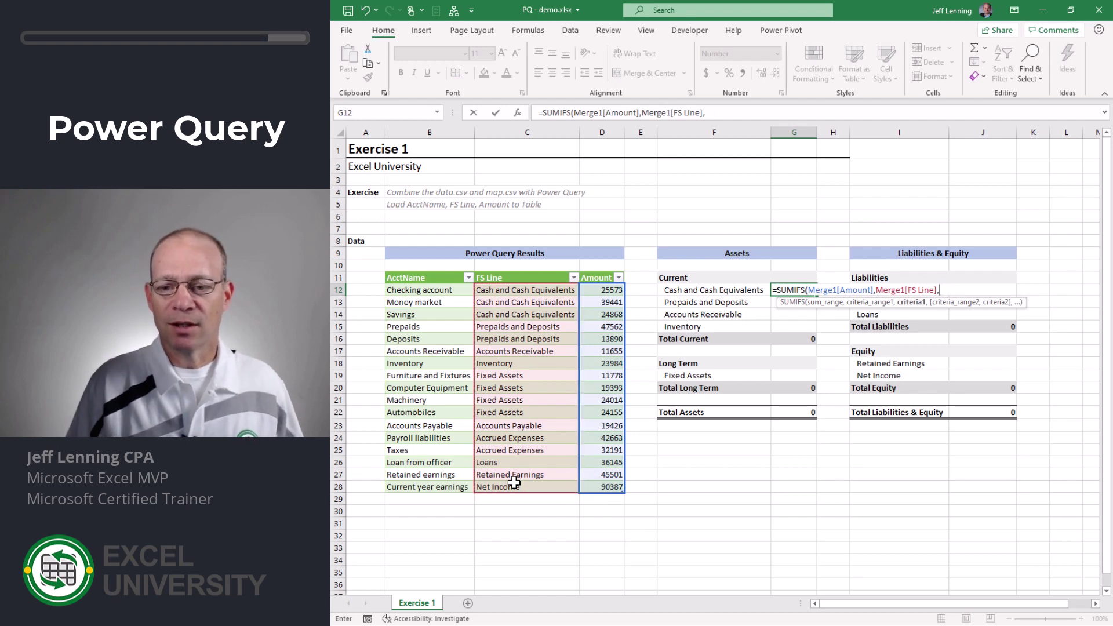
{"action": "left_click", "coordinate": [705, 293]}
{"action": "type", "text": ")"}
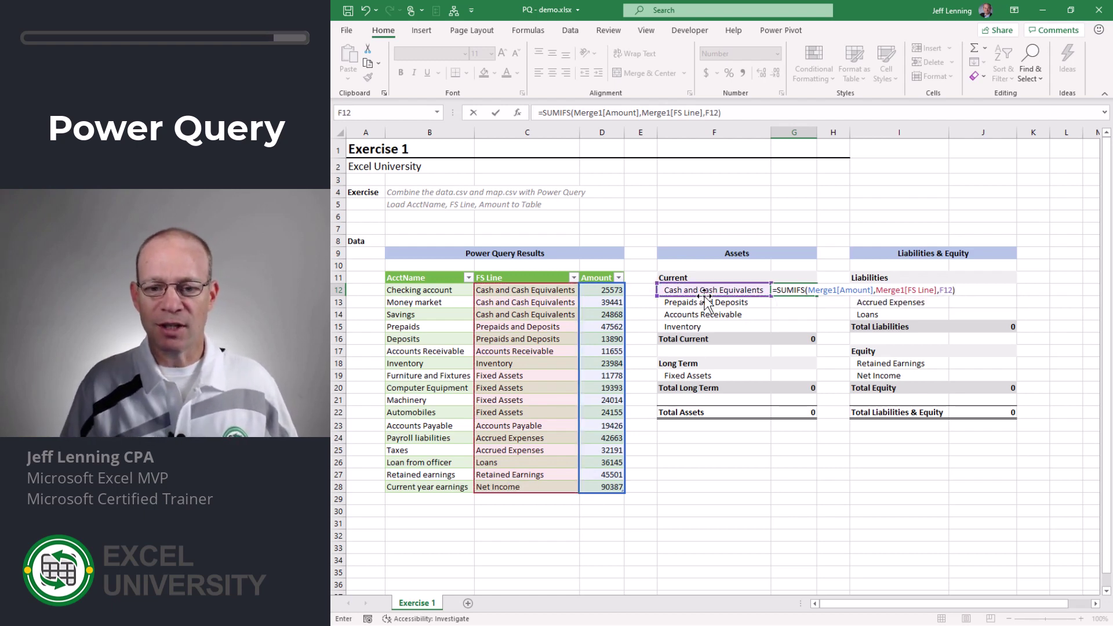
{"action": "key", "text": "Return"}
Copy the G12 SUMIFS formula into G13:G15 and G19.
{"action": "key", "text": "Up"}
{"action": "key", "text": "ctrl+c"}
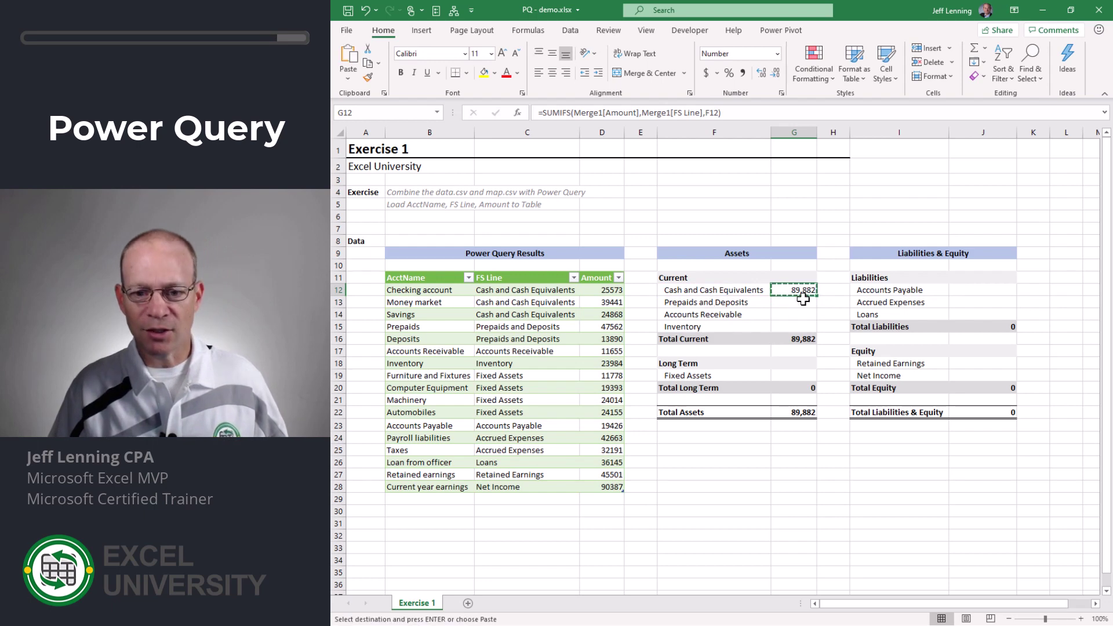
{"action": "left_click_drag", "start_coordinate": [803, 299], "coordinate": [799, 327]}
{"action": "key", "text": "ctrl+v"}
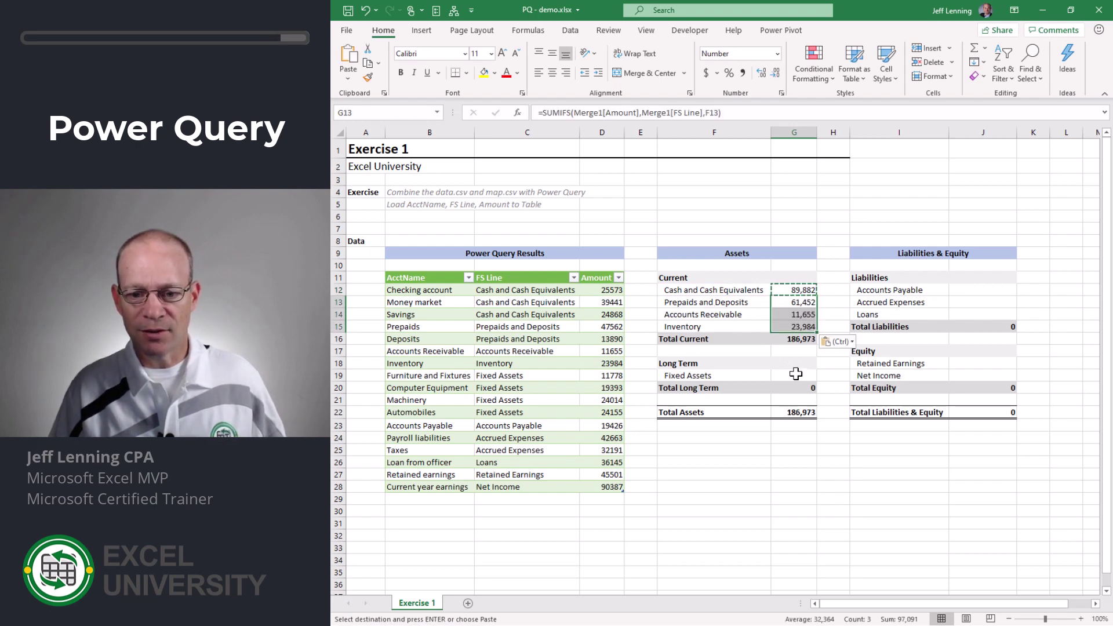
{"action": "left_click", "coordinate": [795, 374]}
{"action": "key", "text": "ctrl+v"}
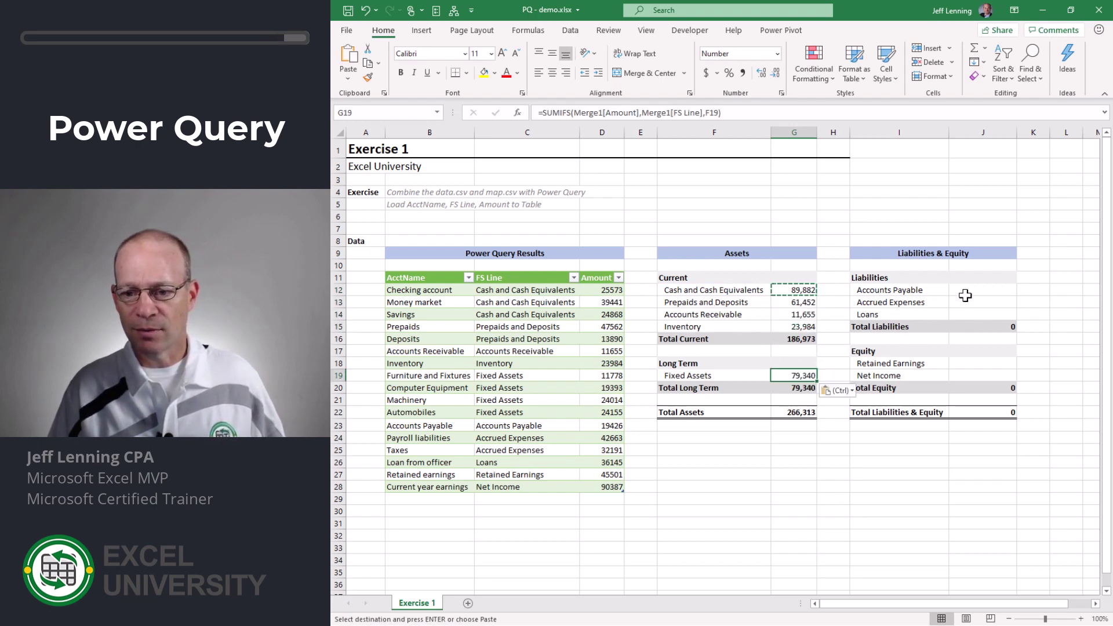
Paste the formula into the liability and equity amounts (J12:J14, J18:J19), then clear the copy marquee.
{"action": "left_click_drag", "start_coordinate": [964, 296], "coordinate": [965, 316]}
{"action": "key", "text": "ctrl+v"}
{"action": "left_click_drag", "start_coordinate": [976, 363], "coordinate": [976, 375]}
{"action": "key", "text": "ctrl+v"}
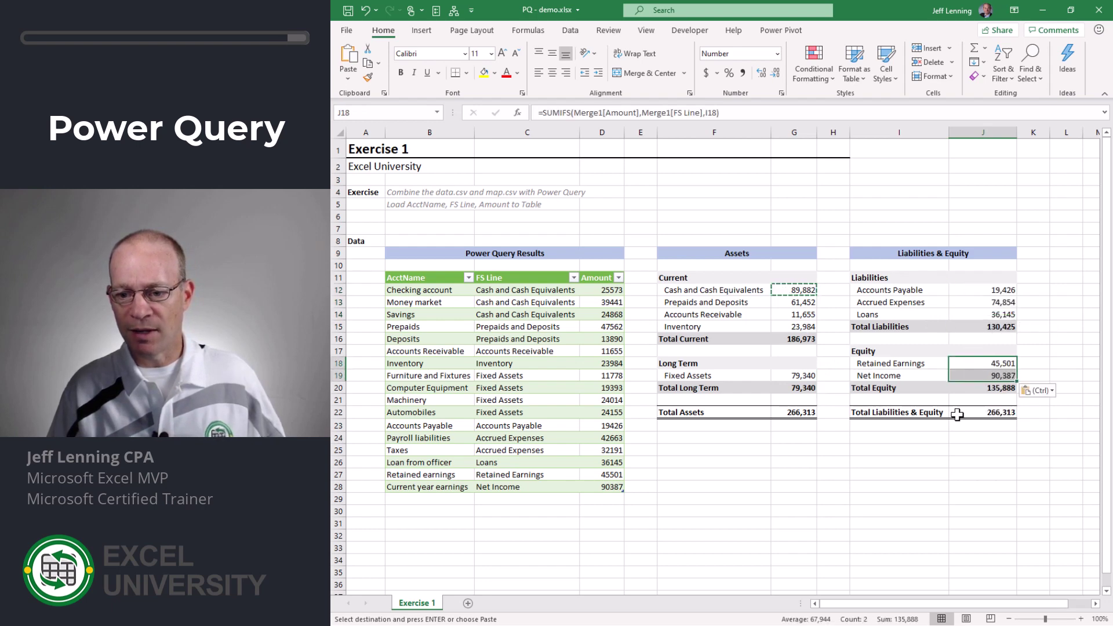
{"action": "left_click", "coordinate": [794, 425]}
{"action": "key", "text": "Escape"}
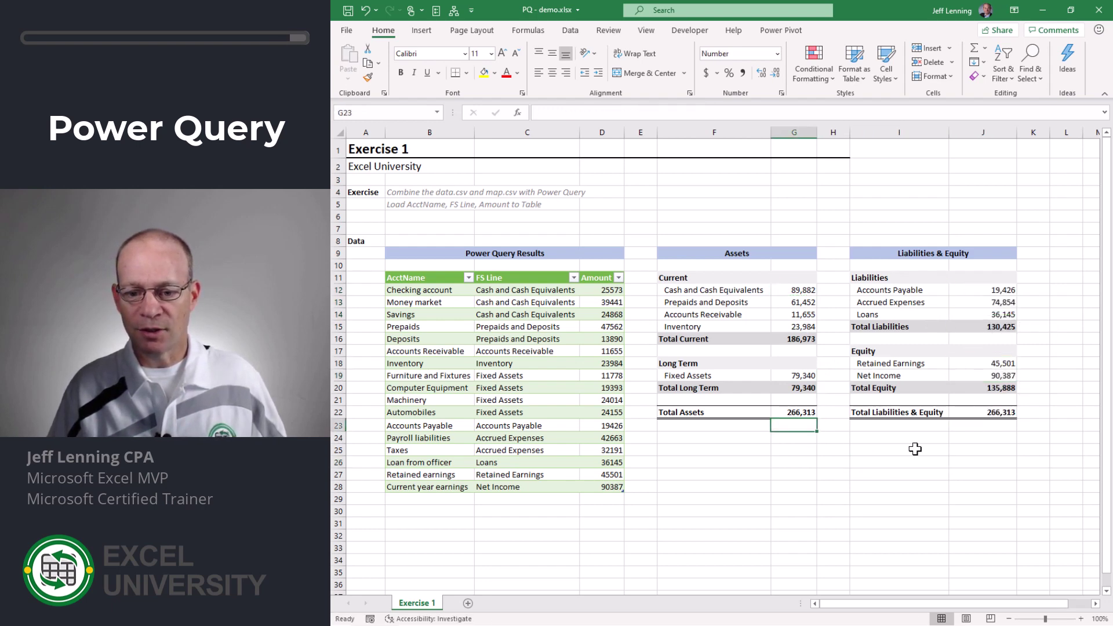
Switch to the PP - demo.xlsx workbook's Exercise 1 sheet.
{"action": "left_click", "coordinate": [1013, 424]}
{"action": "left_click", "coordinate": [753, 451]}
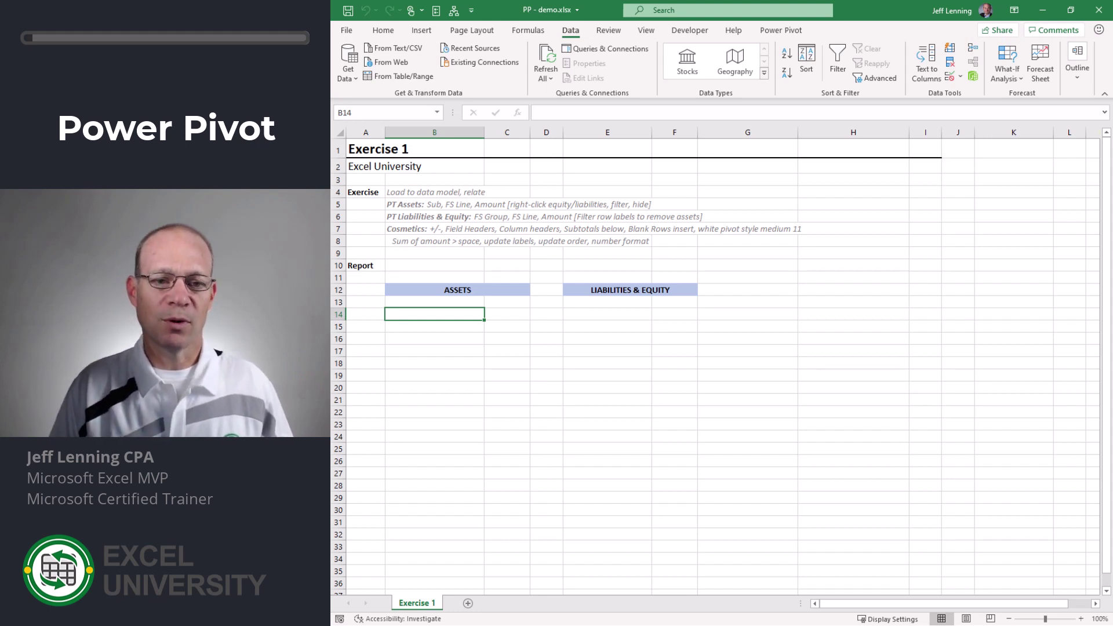
Import data.csv as a connection-only query added to the Data Model.
{"action": "left_click", "coordinate": [397, 48]}
{"action": "double_click", "coordinate": [654, 235]}
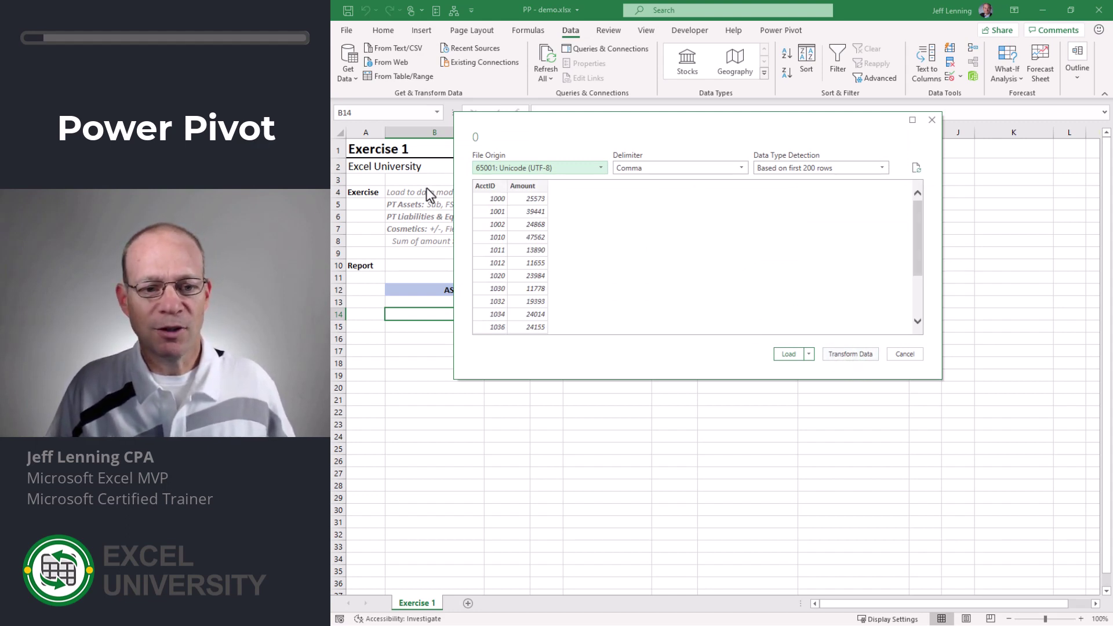
{"action": "left_click", "coordinate": [808, 354]}
{"action": "left_click", "coordinate": [839, 383]}
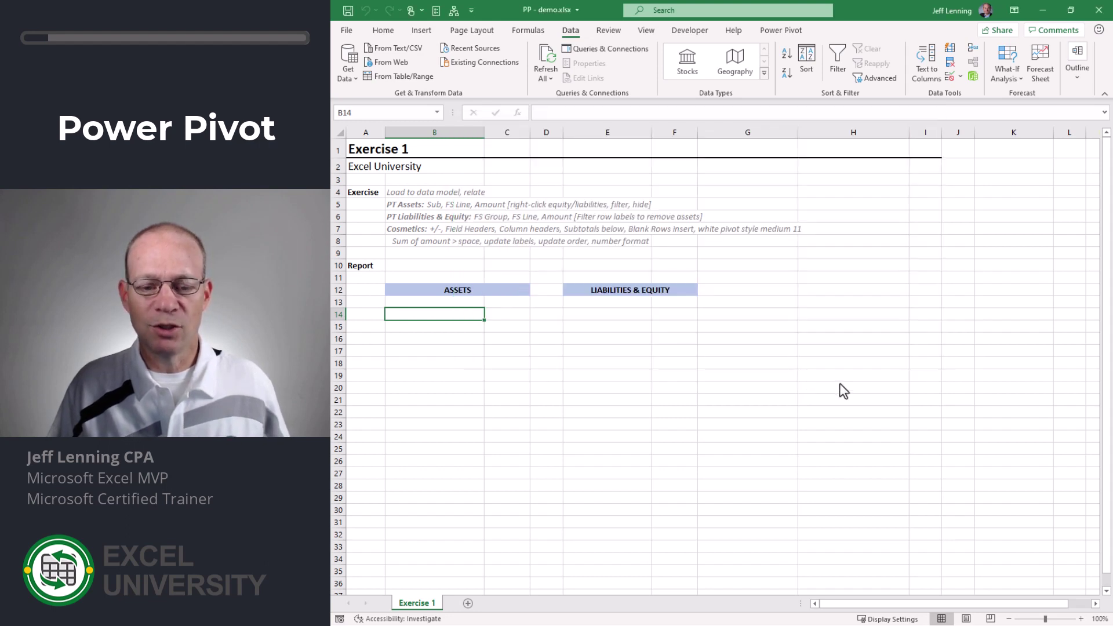
{"action": "left_click", "coordinate": [887, 325]}
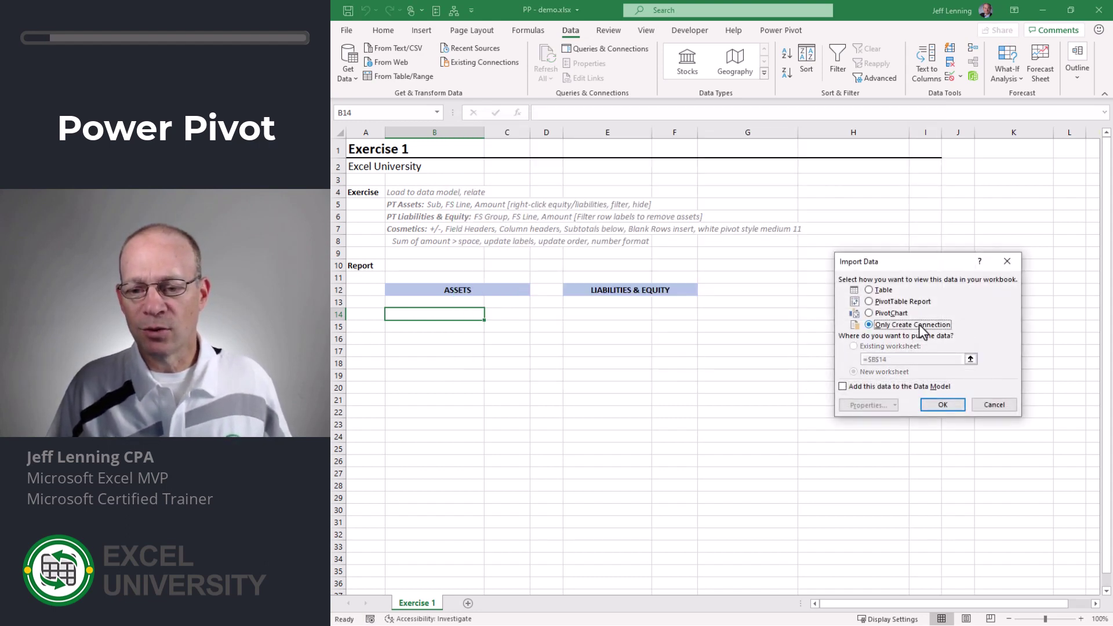
{"action": "left_click", "coordinate": [891, 387]}
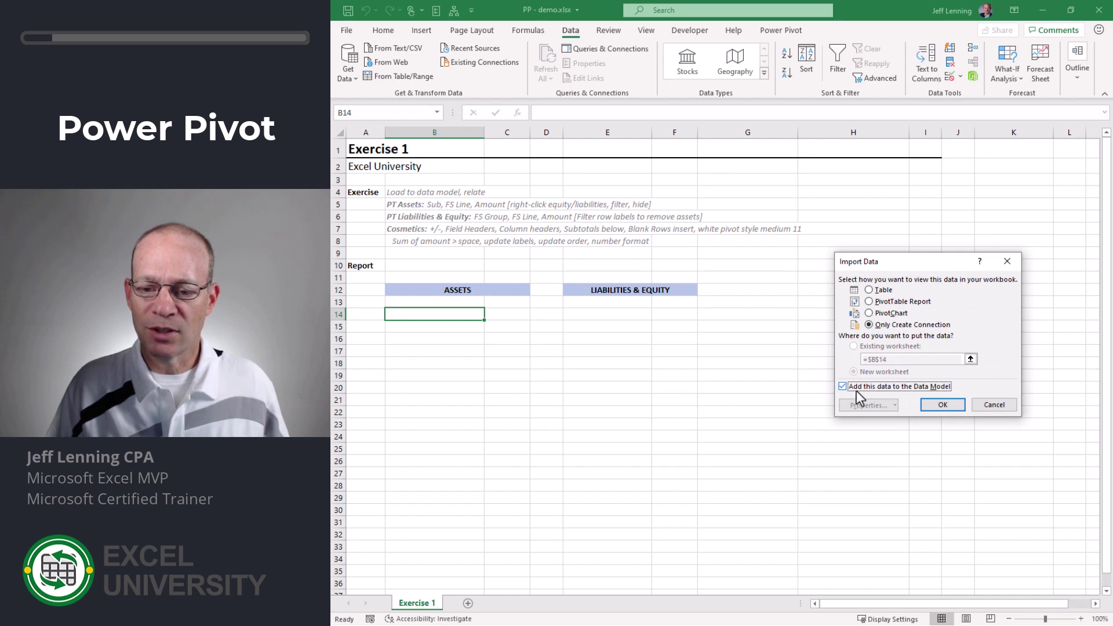
{"action": "left_click", "coordinate": [939, 410]}
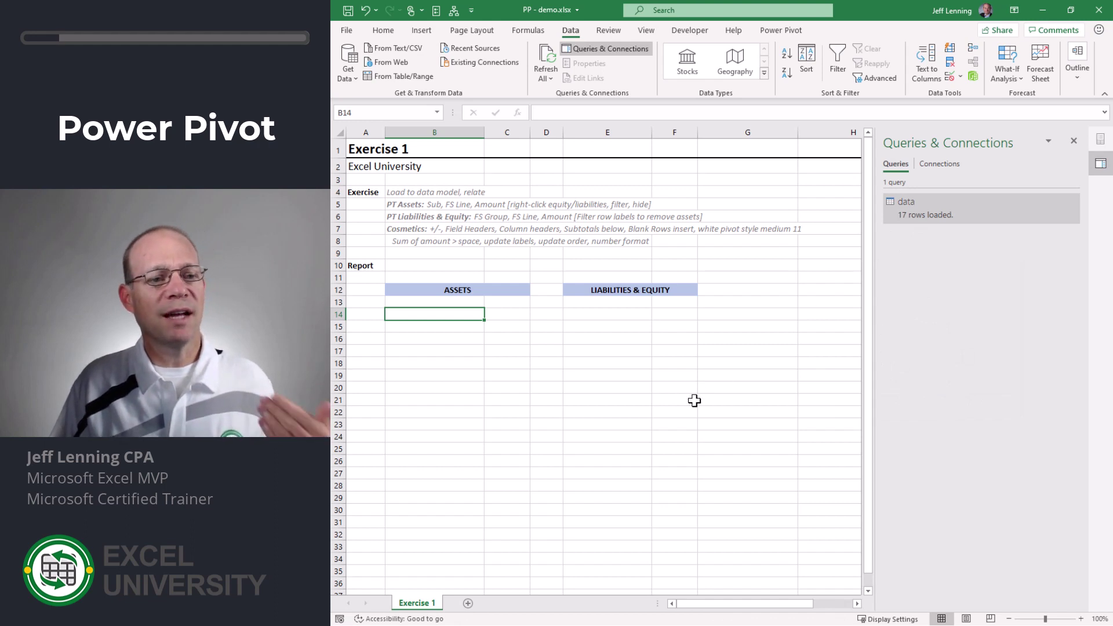
Import map.csv as a connection-only query added to the Data Model.
{"action": "left_click", "coordinate": [398, 48]}
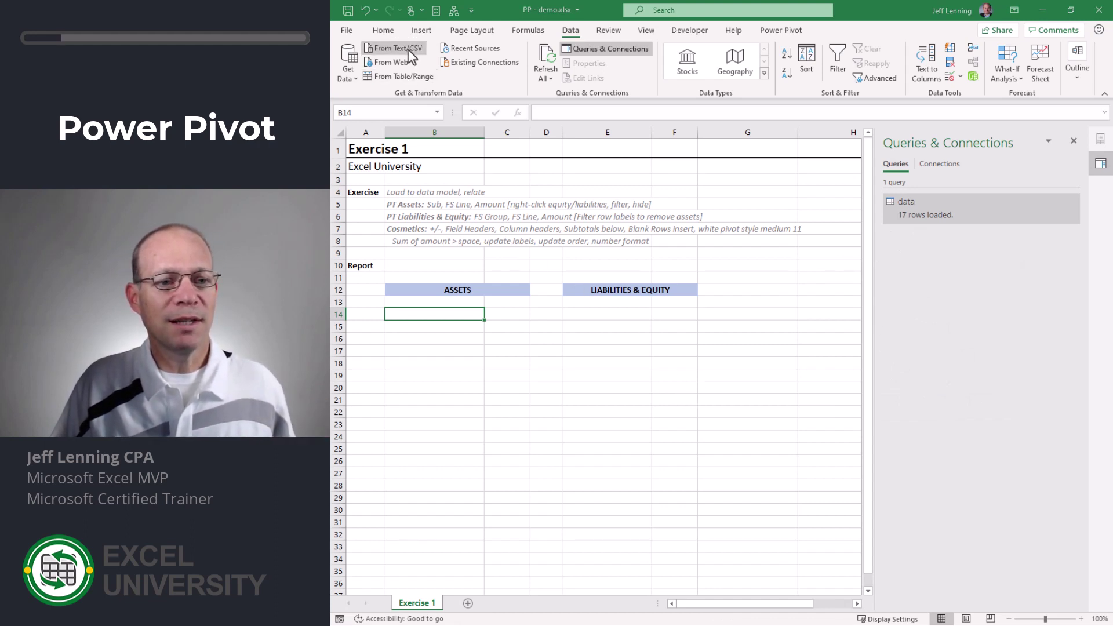
{"action": "double_click", "coordinate": [657, 247]}
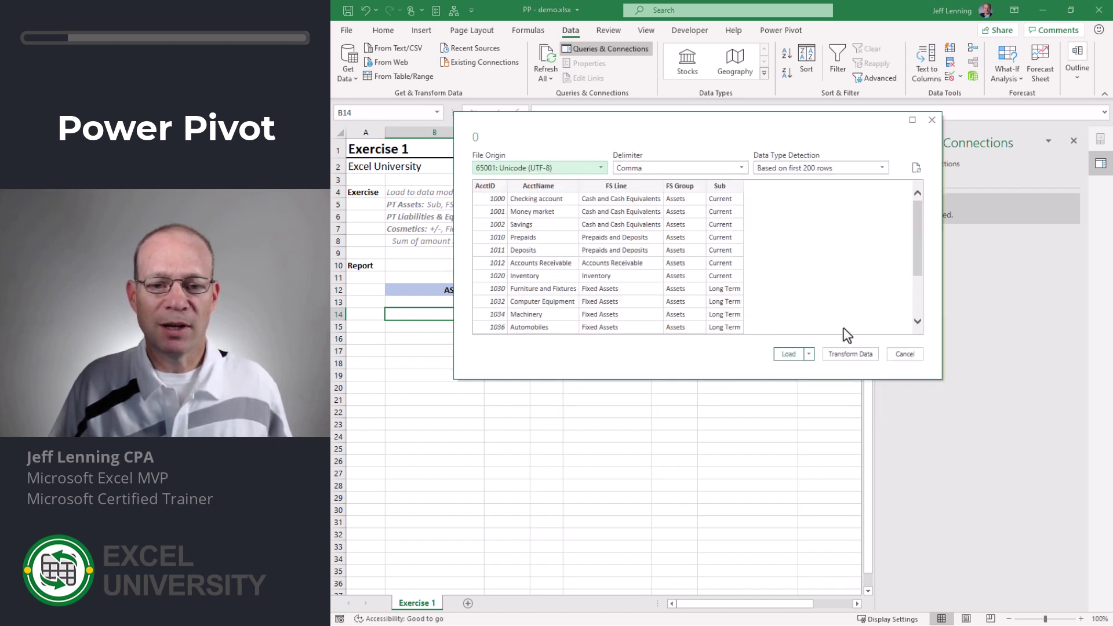
{"action": "left_click", "coordinate": [809, 353]}
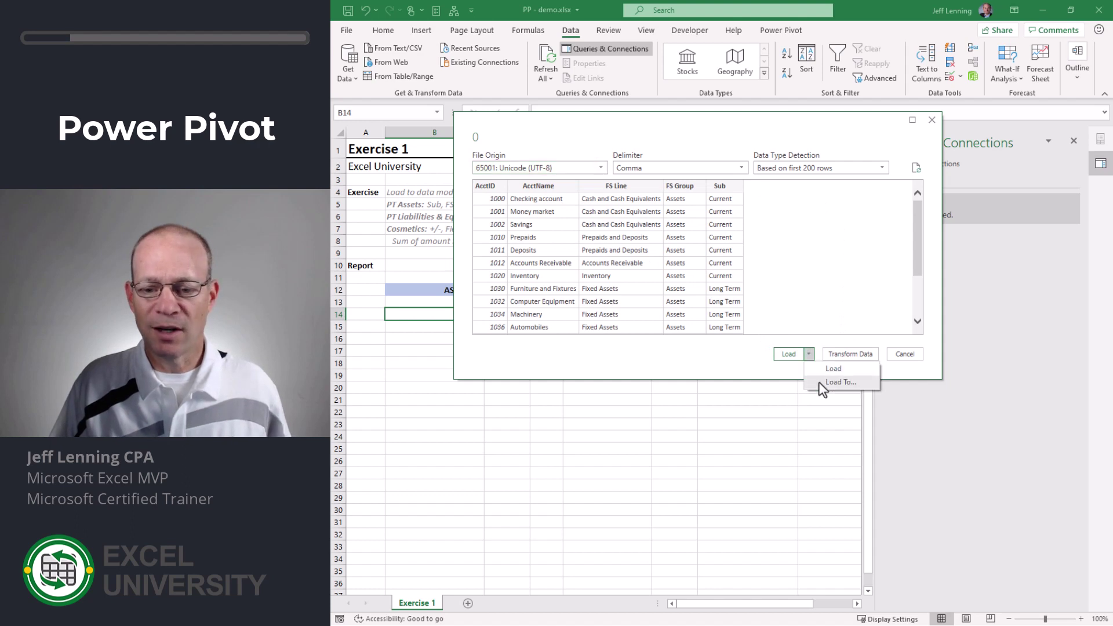
{"action": "left_click", "coordinate": [824, 371]}
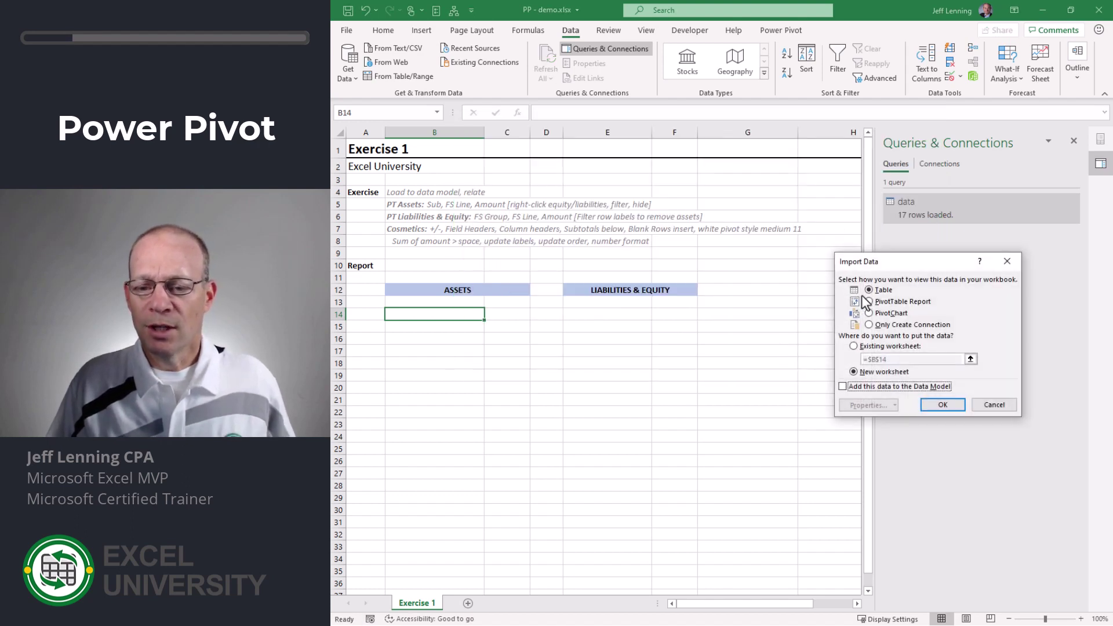
{"action": "left_click", "coordinate": [902, 327]}
{"action": "left_click", "coordinate": [871, 389]}
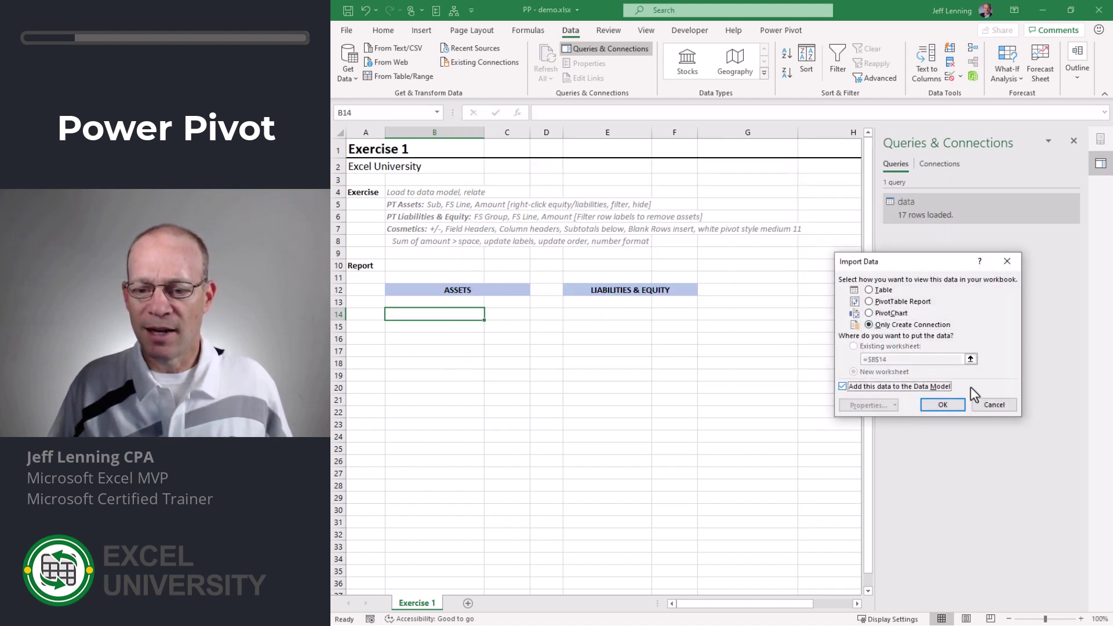
{"action": "left_click", "coordinate": [940, 405]}
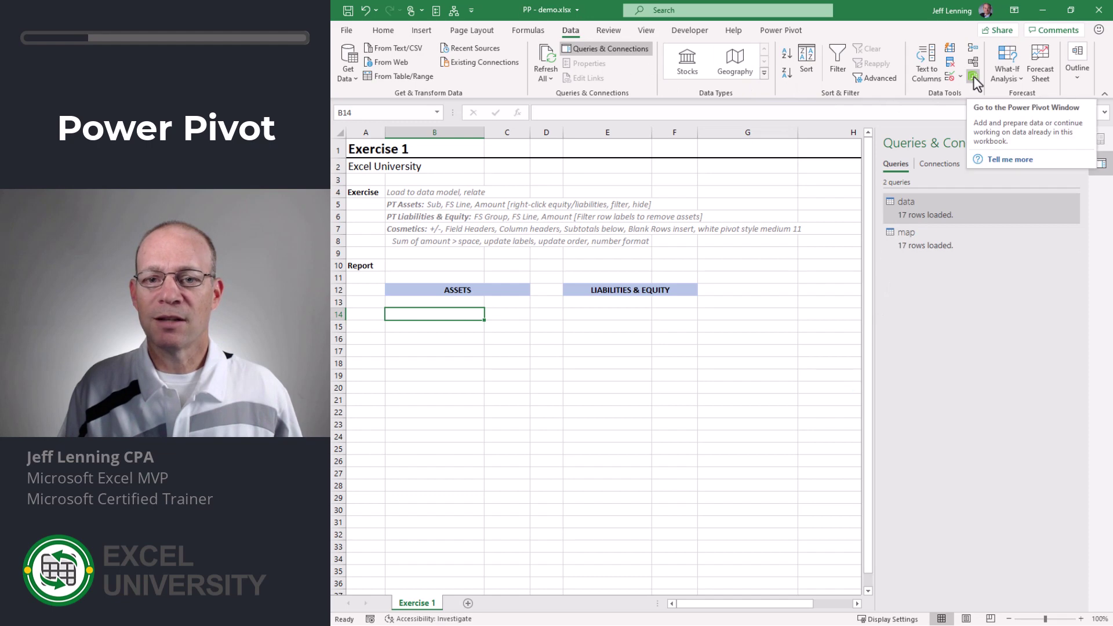
In Power Pivot's Diagram View, relate data's AcctID field to map's AcctID field.
{"action": "left_click", "coordinate": [783, 31]}
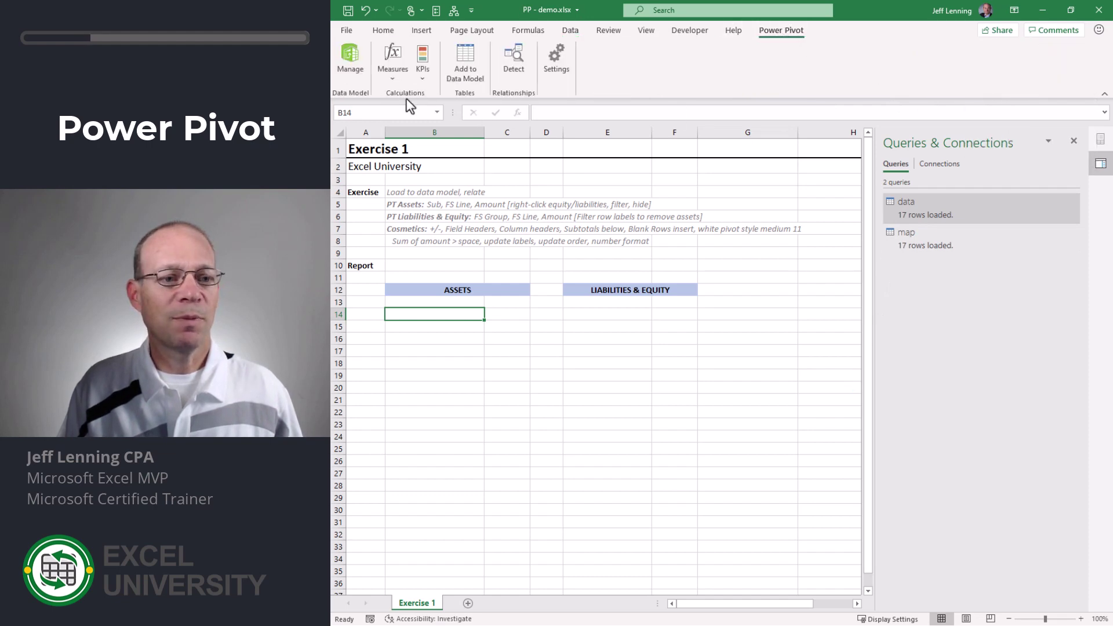
{"action": "left_click", "coordinate": [348, 57]}
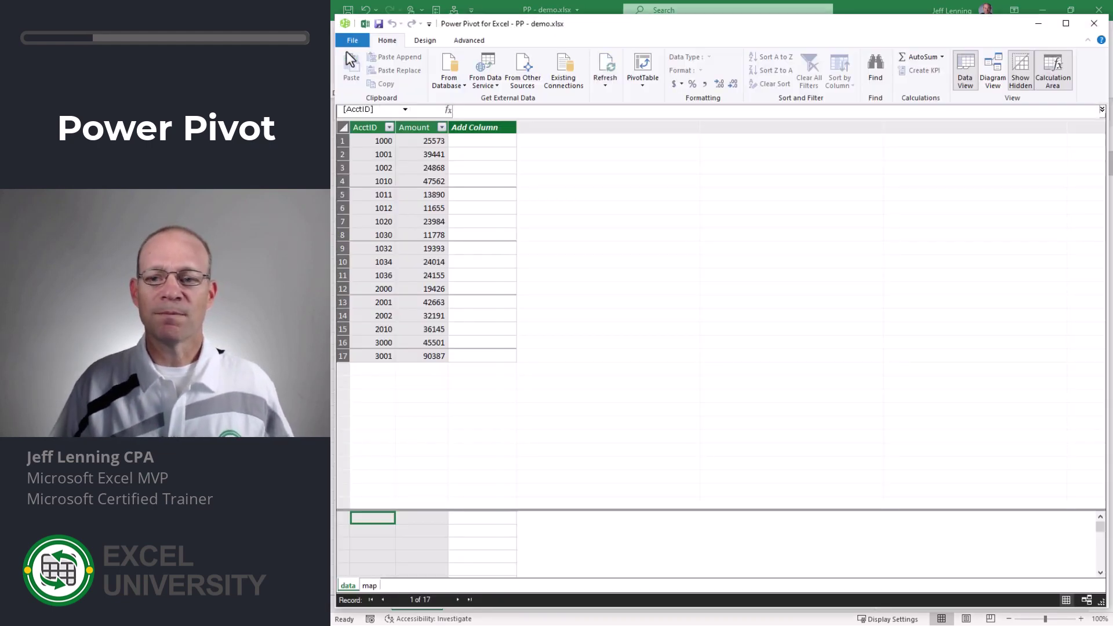
{"action": "left_click", "coordinate": [993, 65]}
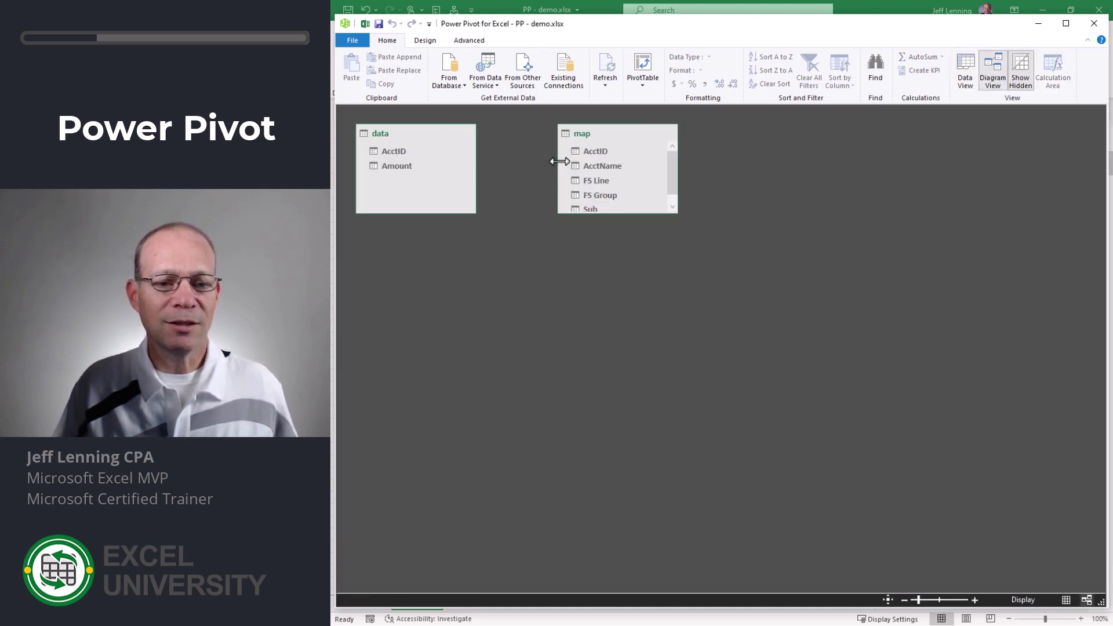
{"action": "left_click", "coordinate": [394, 152]}
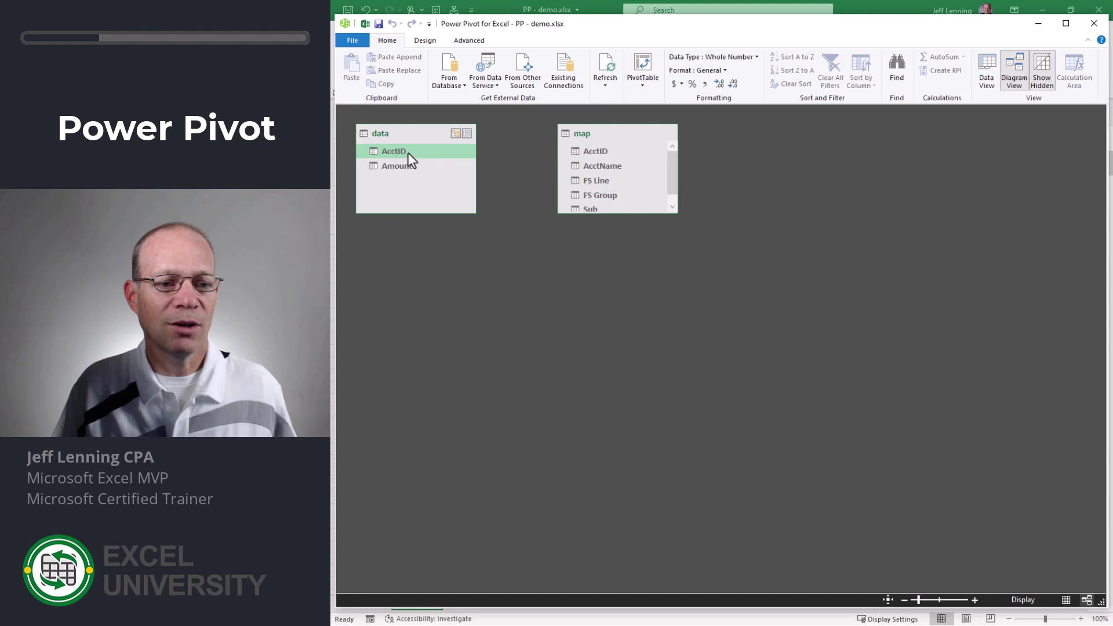
{"action": "left_click_drag", "start_coordinate": [383, 151], "coordinate": [601, 151]}
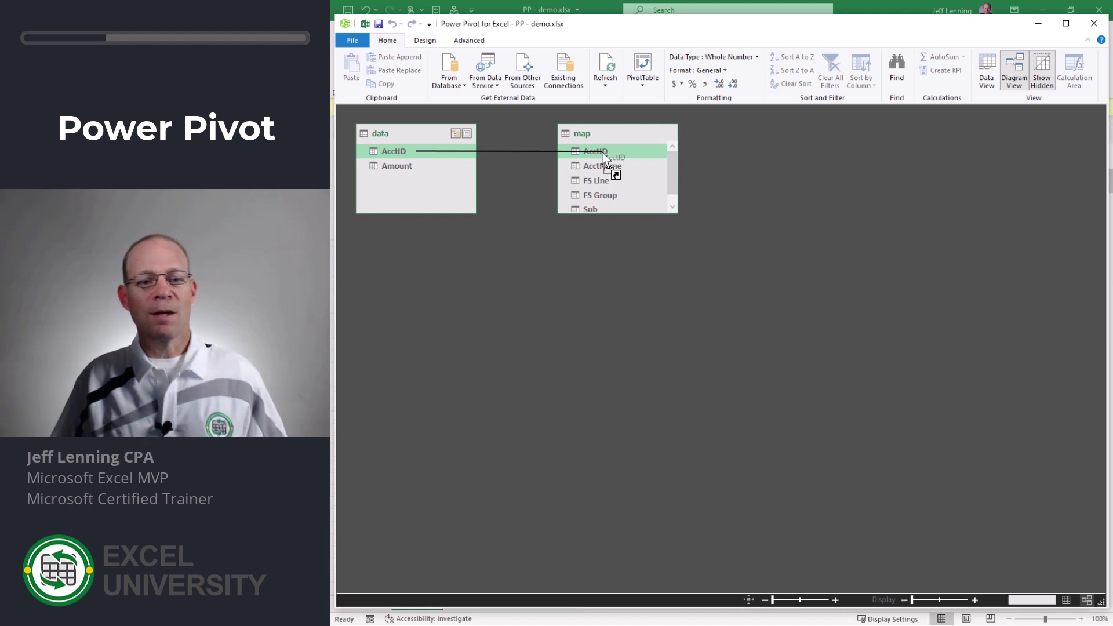
Insert a Data Model PivotTable at B14 with Sub and FS Line rows and Sum of Amount.
{"action": "left_click", "coordinate": [364, 24]}
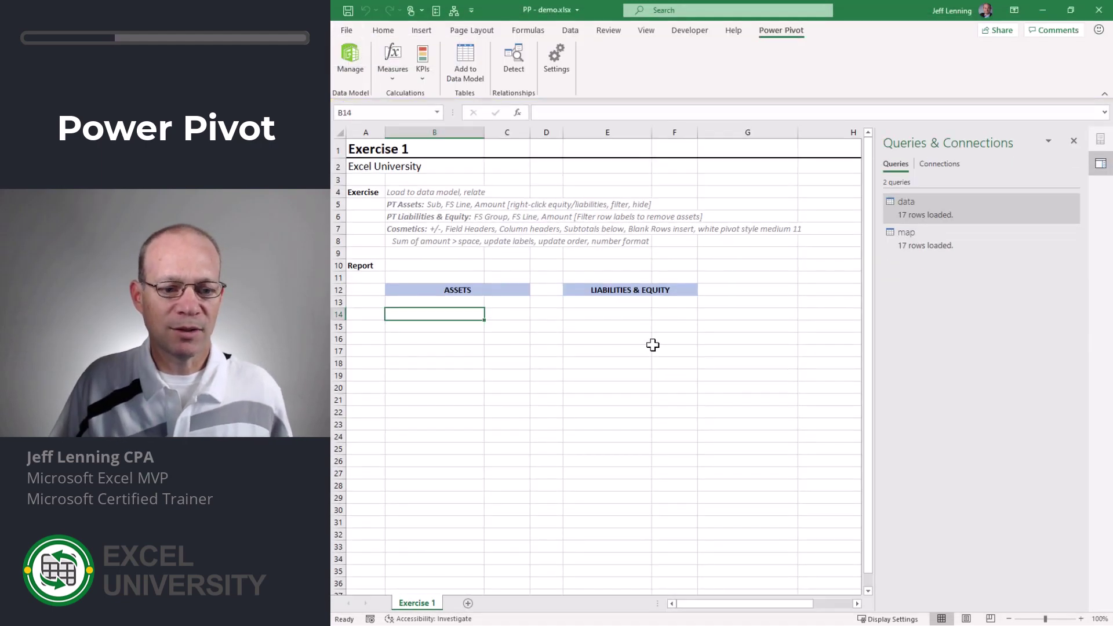
{"action": "left_click", "coordinate": [432, 33]}
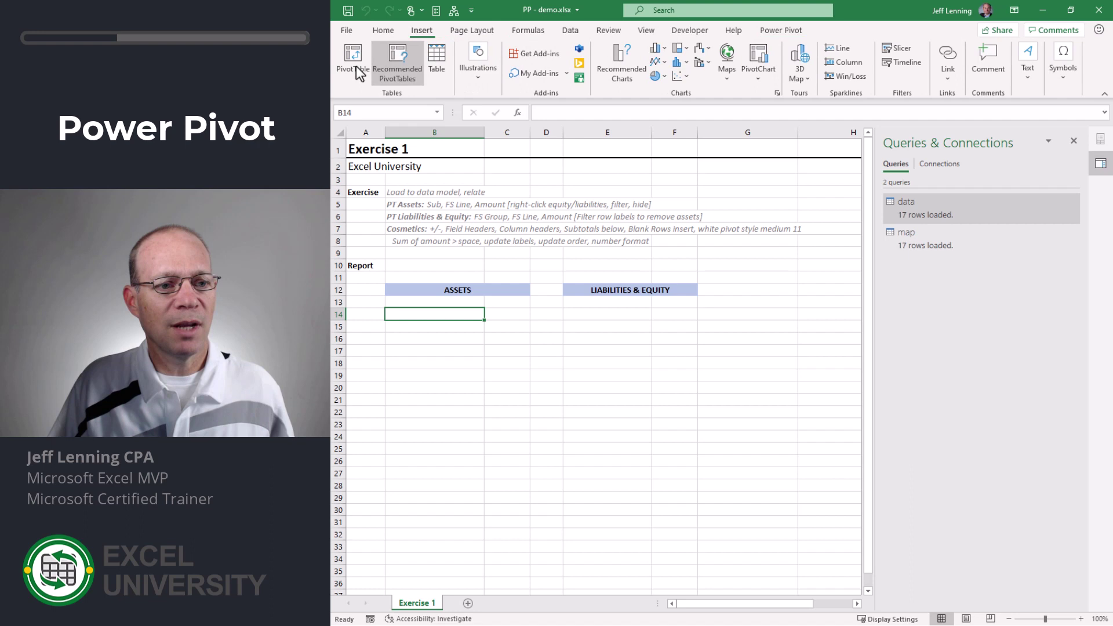
{"action": "left_click", "coordinate": [347, 65]}
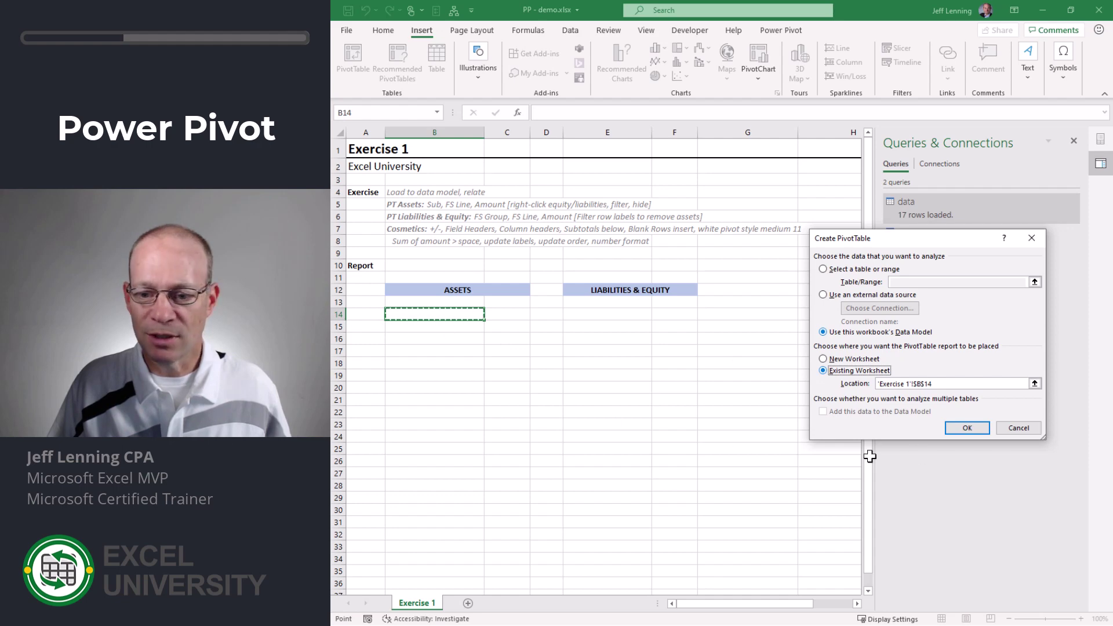
{"action": "left_click", "coordinate": [963, 430]}
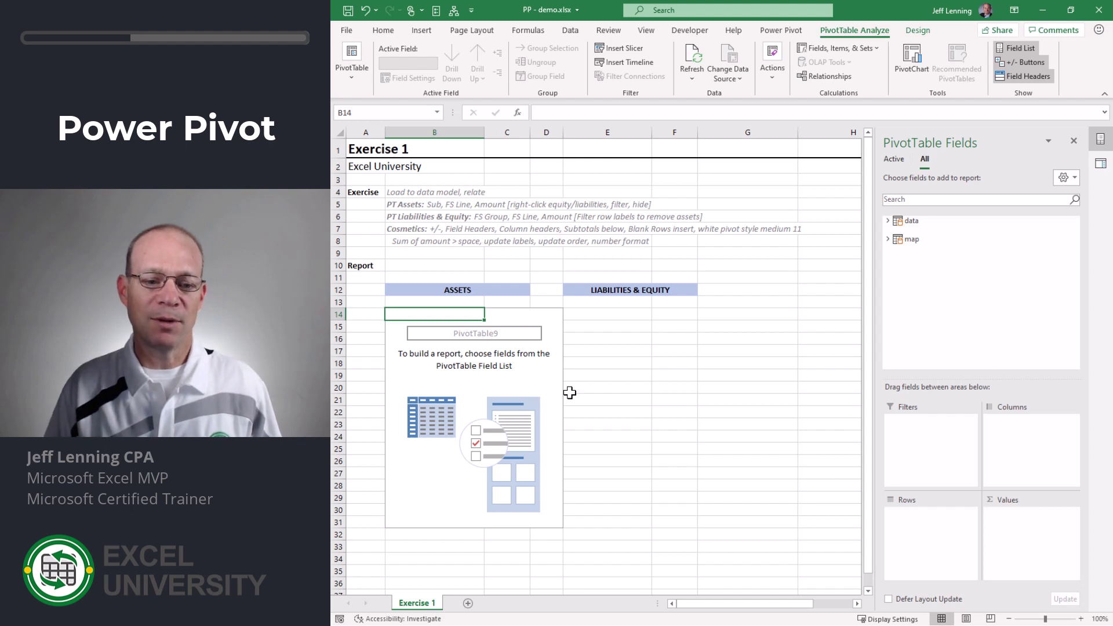
{"action": "left_click", "coordinate": [889, 220]}
{"action": "left_click", "coordinate": [887, 264]}
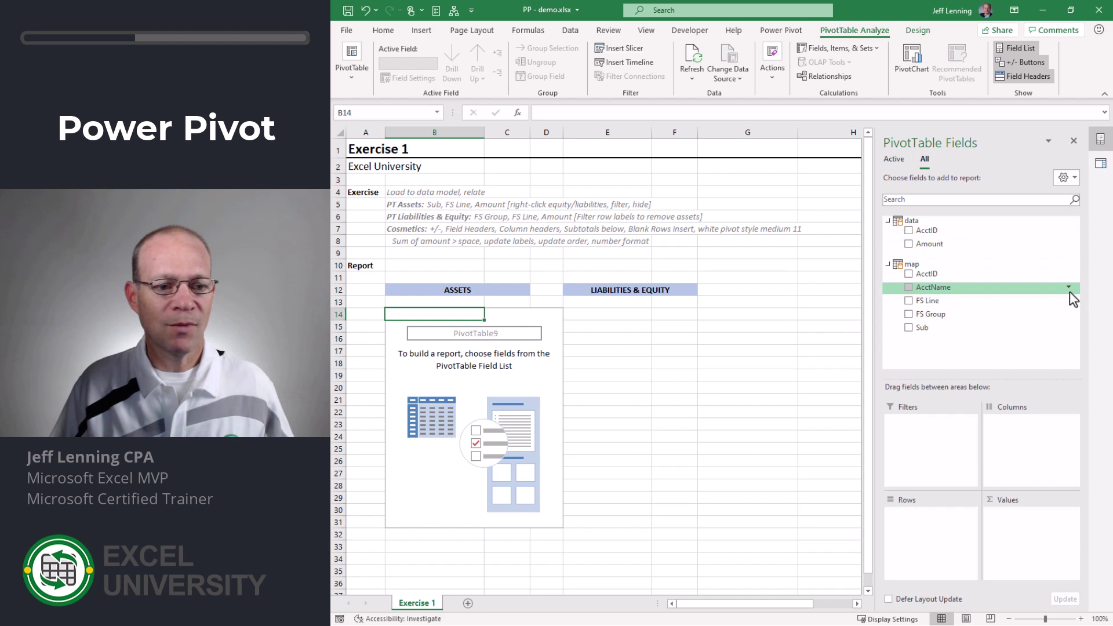
{"action": "left_click", "coordinate": [908, 328]}
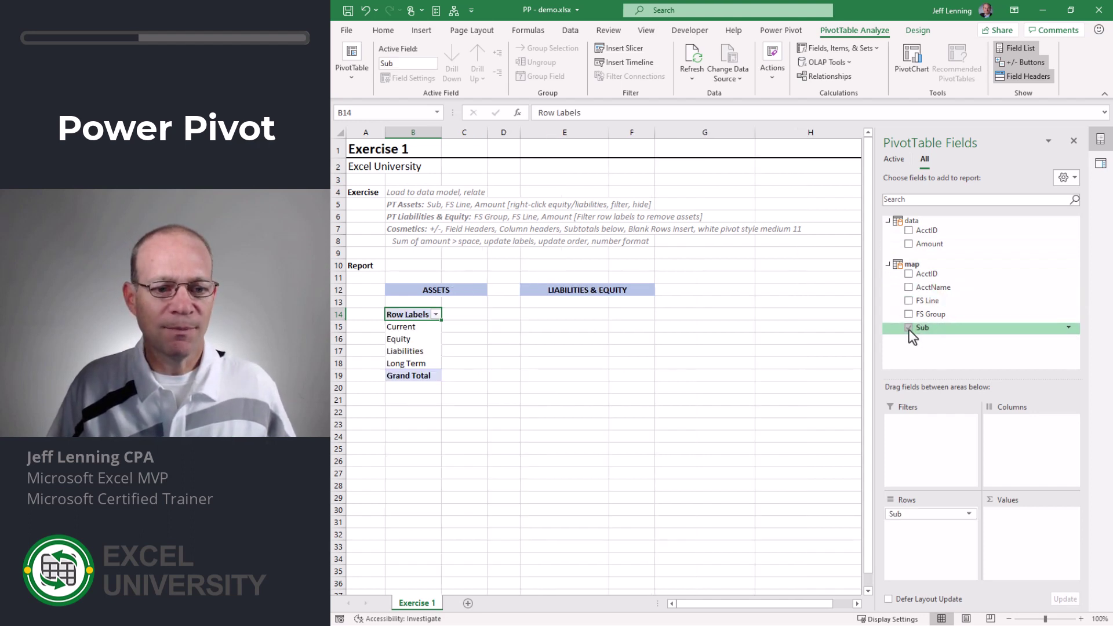
{"action": "left_click", "coordinate": [907, 300]}
{"action": "left_click", "coordinate": [908, 243]}
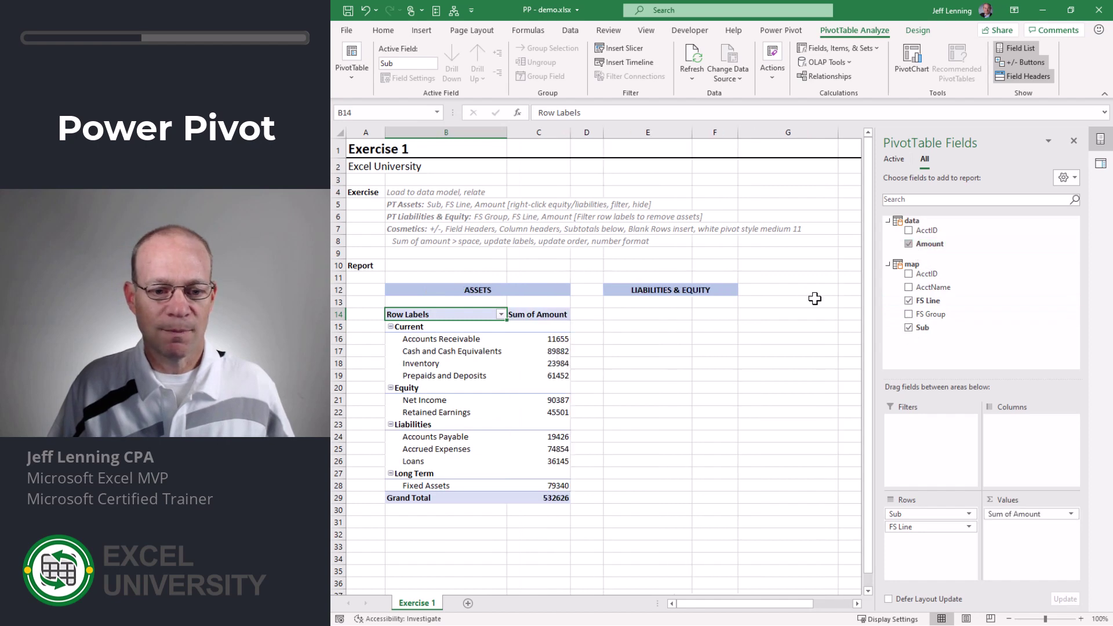
Format the amounts as Number with 0 decimals and a thousands separator.
{"action": "right_click", "coordinate": [542, 341]}
{"action": "left_click", "coordinate": [615, 377]}
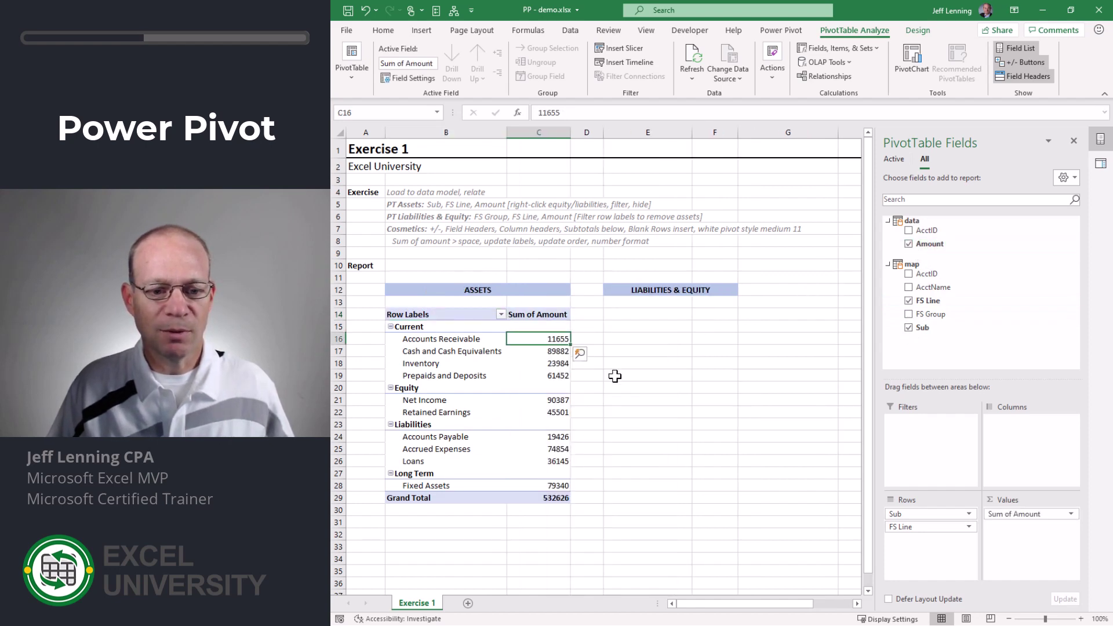
{"action": "left_click", "coordinate": [464, 289]}
{"action": "double_click", "coordinate": [614, 312]}
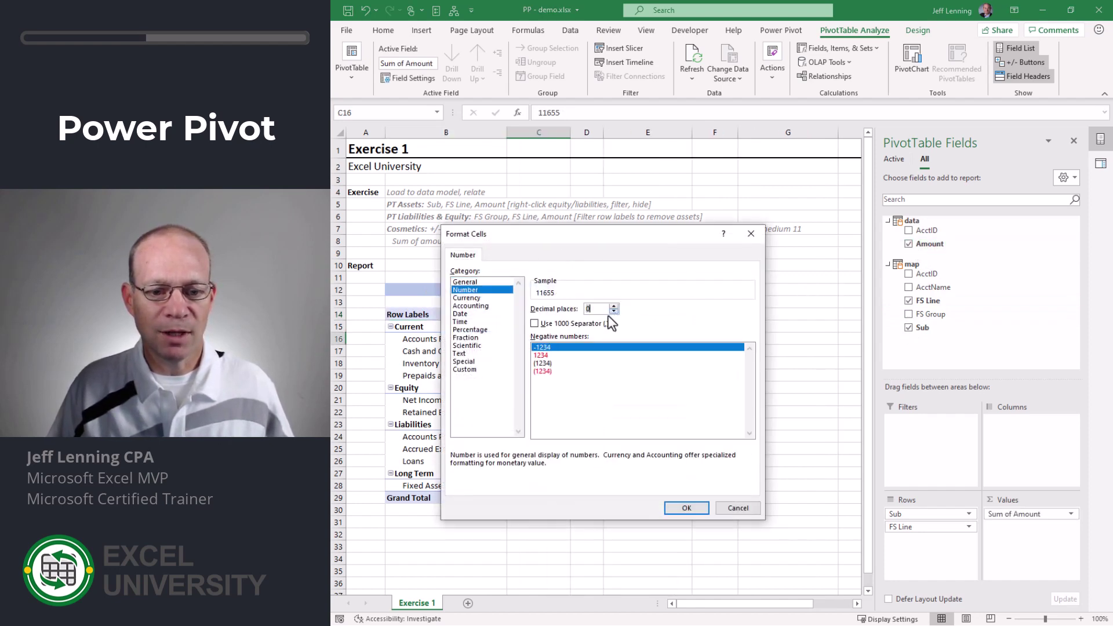
{"action": "left_click", "coordinate": [609, 322]}
{"action": "left_click", "coordinate": [684, 507]}
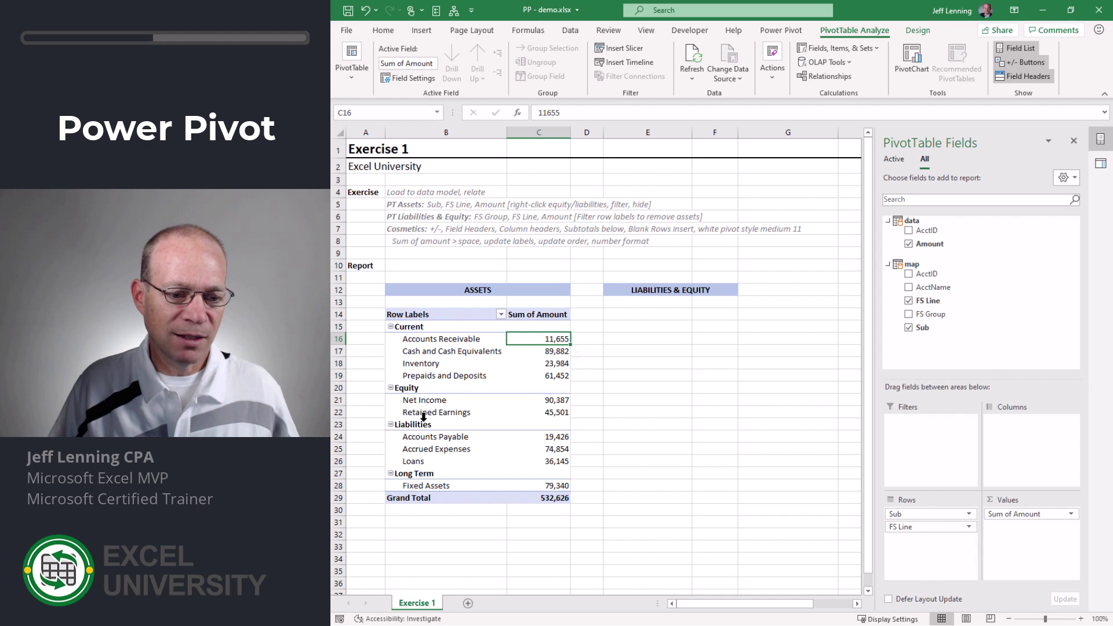
Hide the Equity and Liabilities groups from the Assets PivotTable.
{"action": "right_click", "coordinate": [438, 389]}
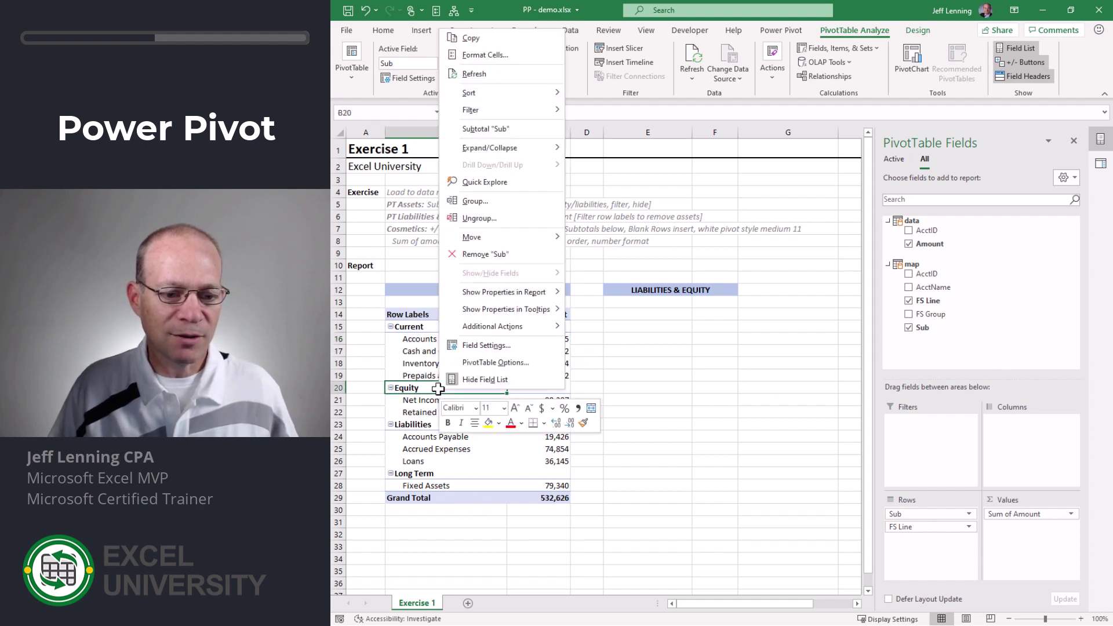
{"action": "mouse_move", "coordinate": [502, 109]}
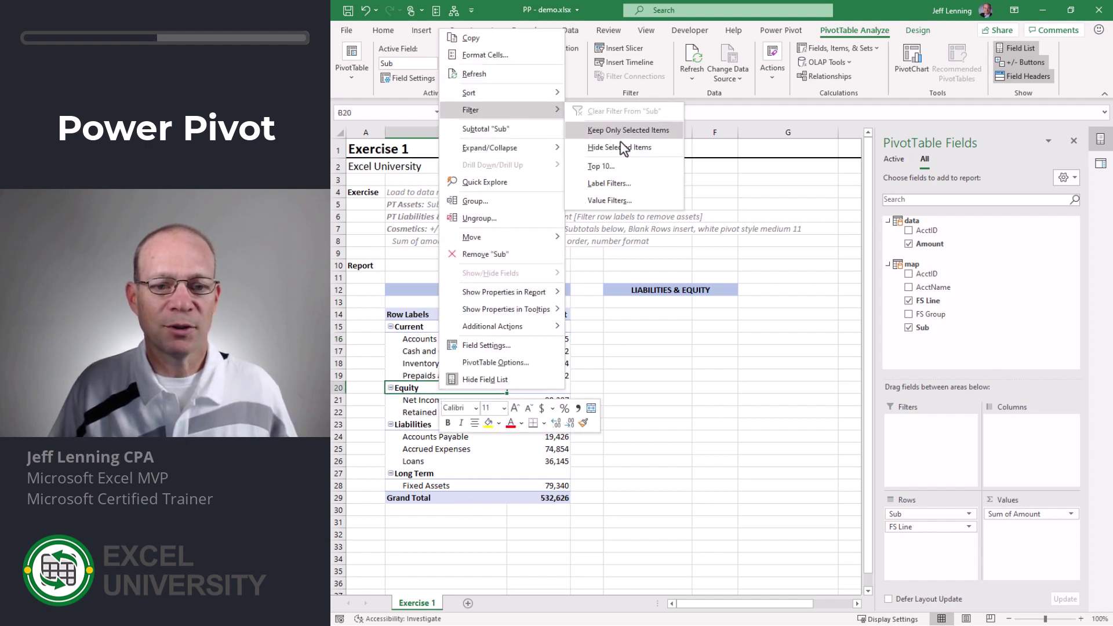
{"action": "left_click", "coordinate": [638, 147]}
{"action": "right_click", "coordinate": [458, 389]}
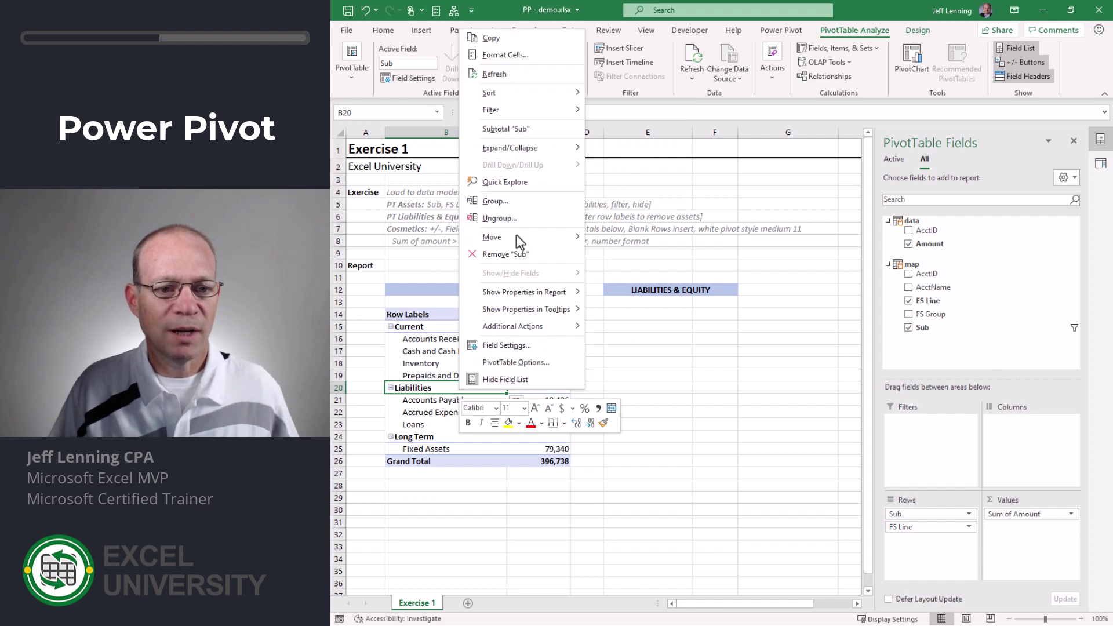
{"action": "mouse_move", "coordinate": [524, 115]}
{"action": "left_click", "coordinate": [630, 148]}
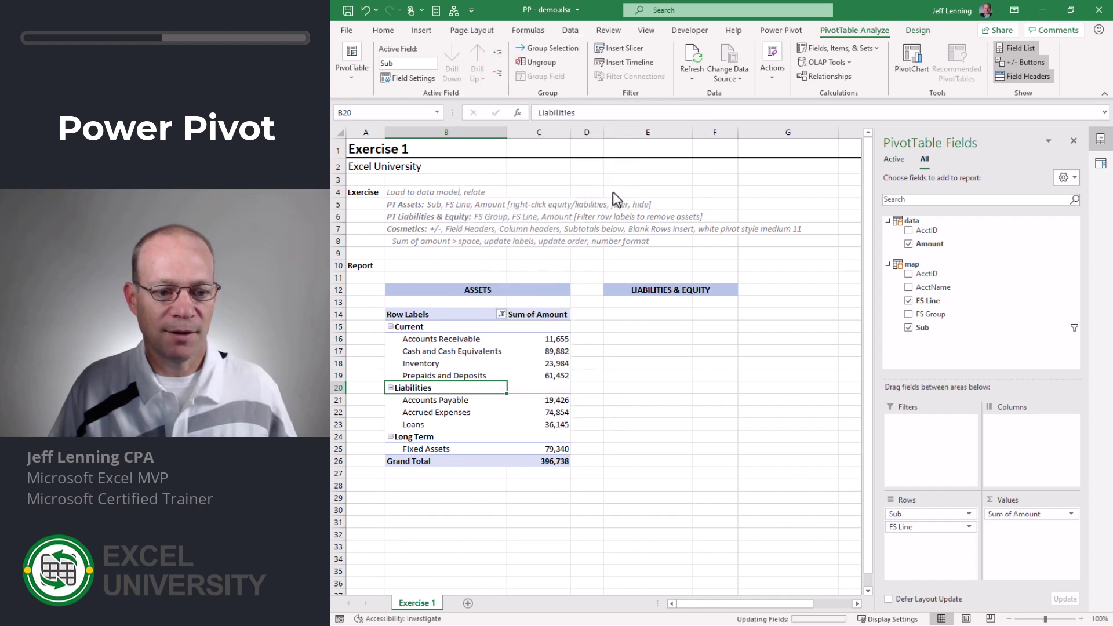
Move Cash and Cash Equivalents, then Prepaids and Deposits, above Accounts Receivable.
{"action": "left_click", "coordinate": [428, 352]}
{"action": "left_click_drag", "start_coordinate": [450, 352], "coordinate": [452, 339]}
{"action": "left_click", "coordinate": [446, 376]}
{"action": "left_click_drag", "start_coordinate": [447, 380], "coordinate": [433, 344]}
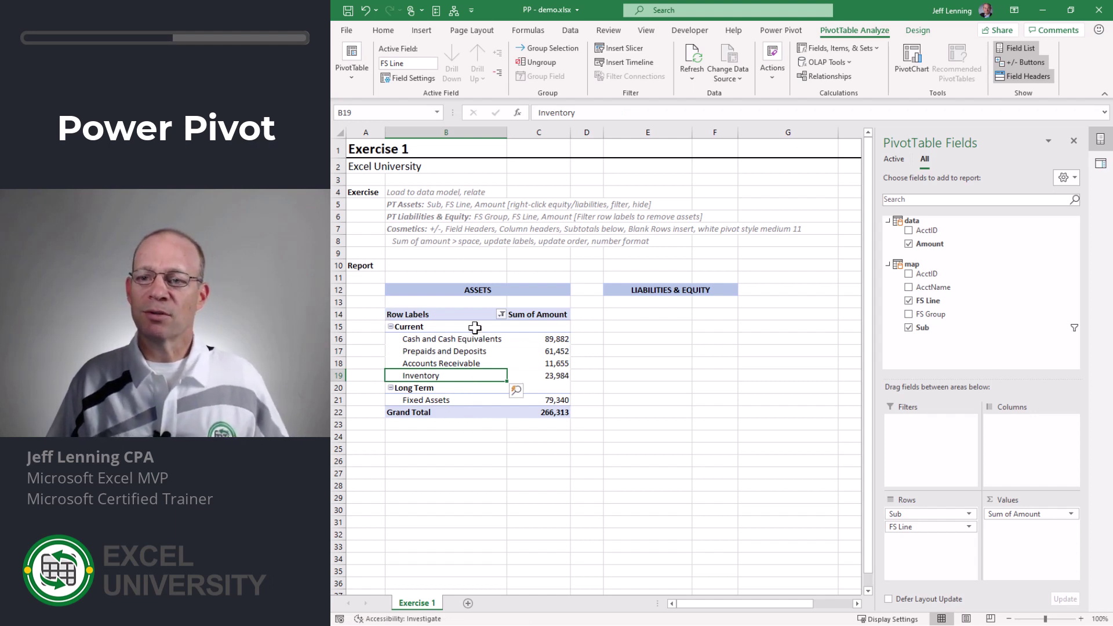
Turn off the +/- buttons and field headers and blank out the Sum of Amount header.
{"action": "left_click", "coordinate": [1021, 63]}
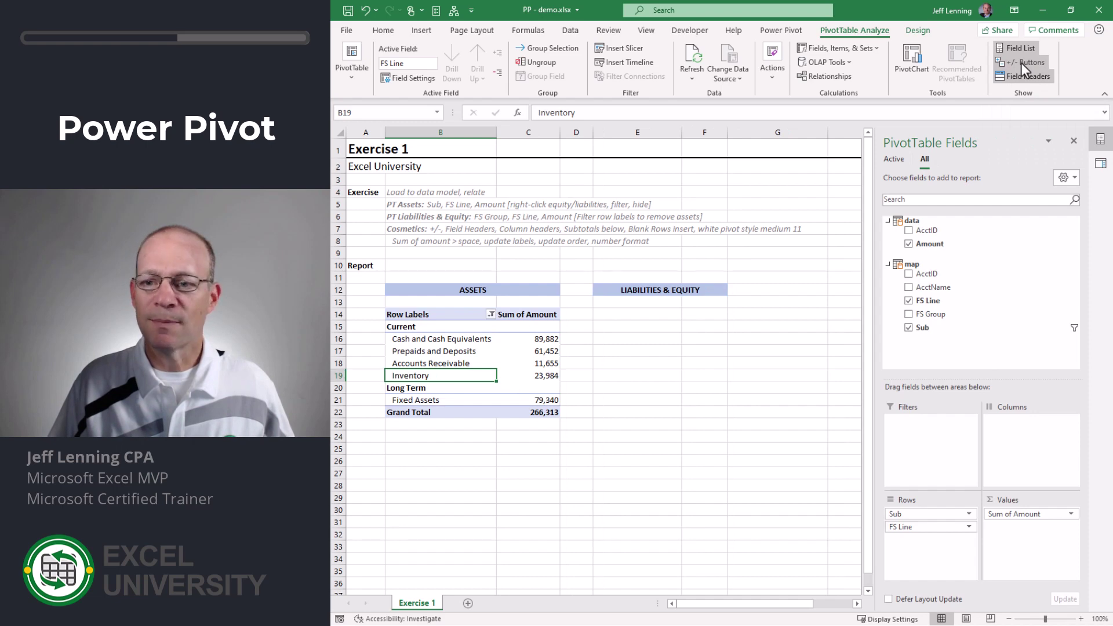
{"action": "left_click", "coordinate": [1027, 78]}
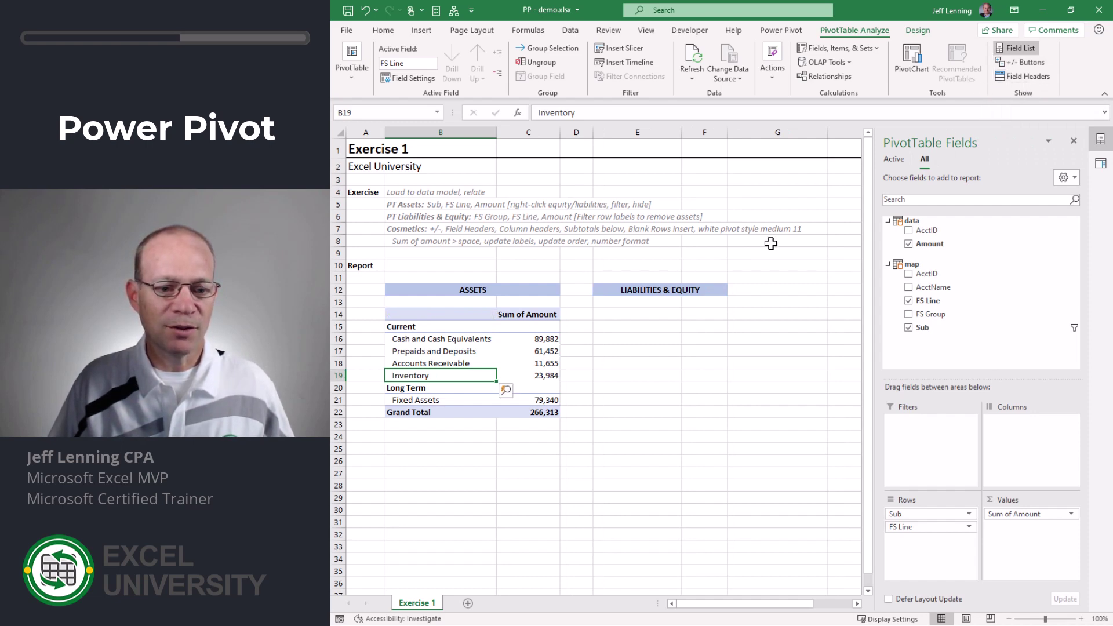
{"action": "left_click", "coordinate": [513, 317]}
{"action": "key", "text": "Return"}
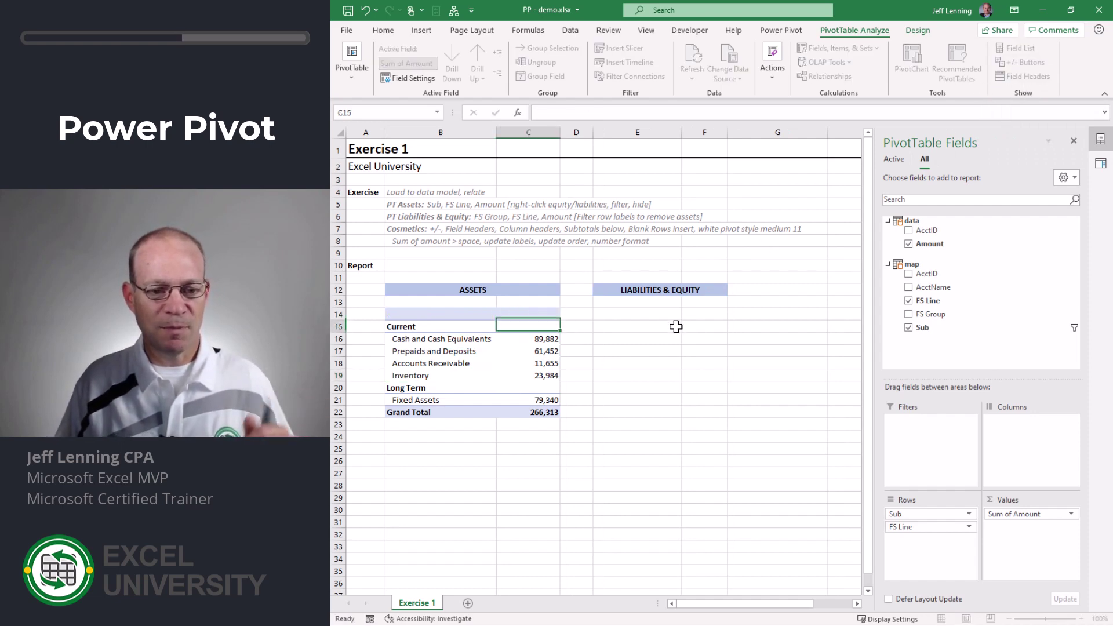
{"action": "left_click", "coordinate": [432, 328]}
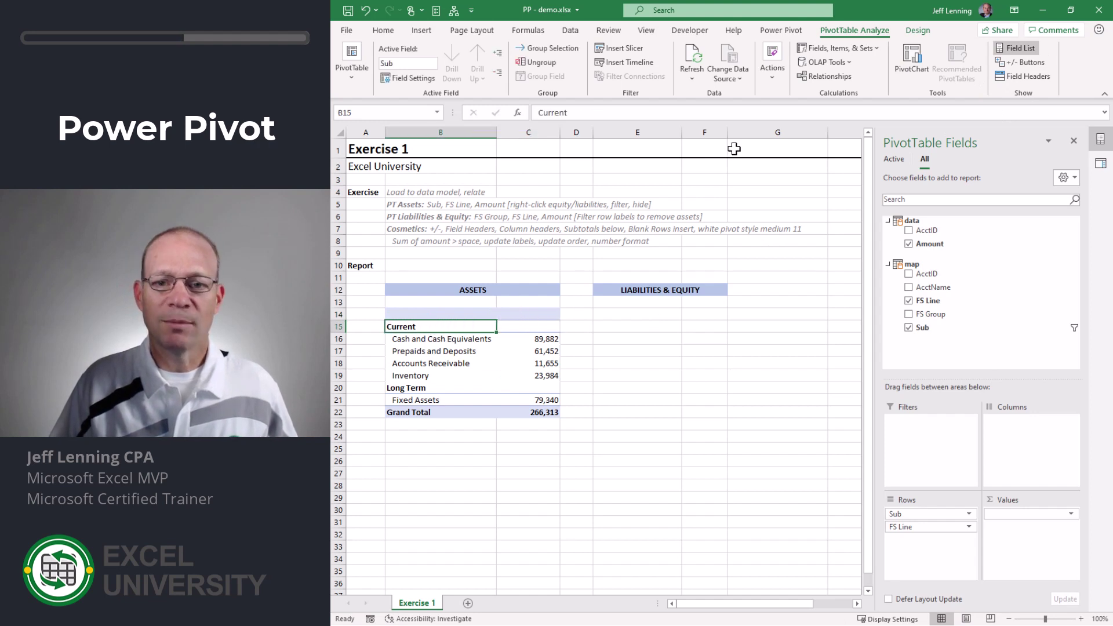
Add a blank line after each group and show subtotals at the bottom of each group.
{"action": "left_click", "coordinate": [917, 31]}
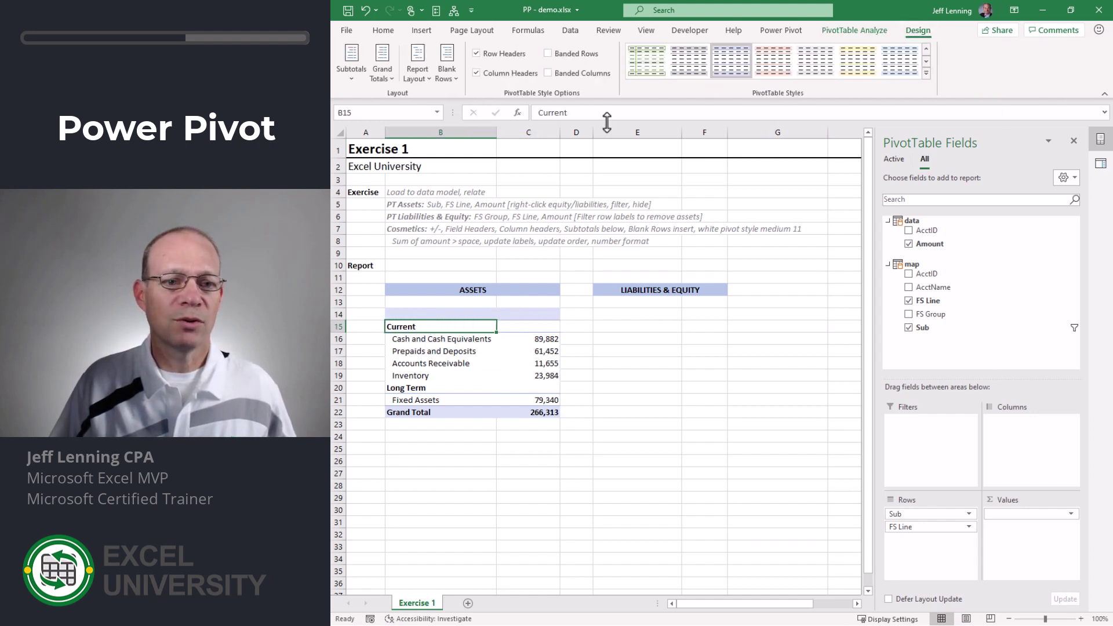
{"action": "left_click", "coordinate": [447, 77]}
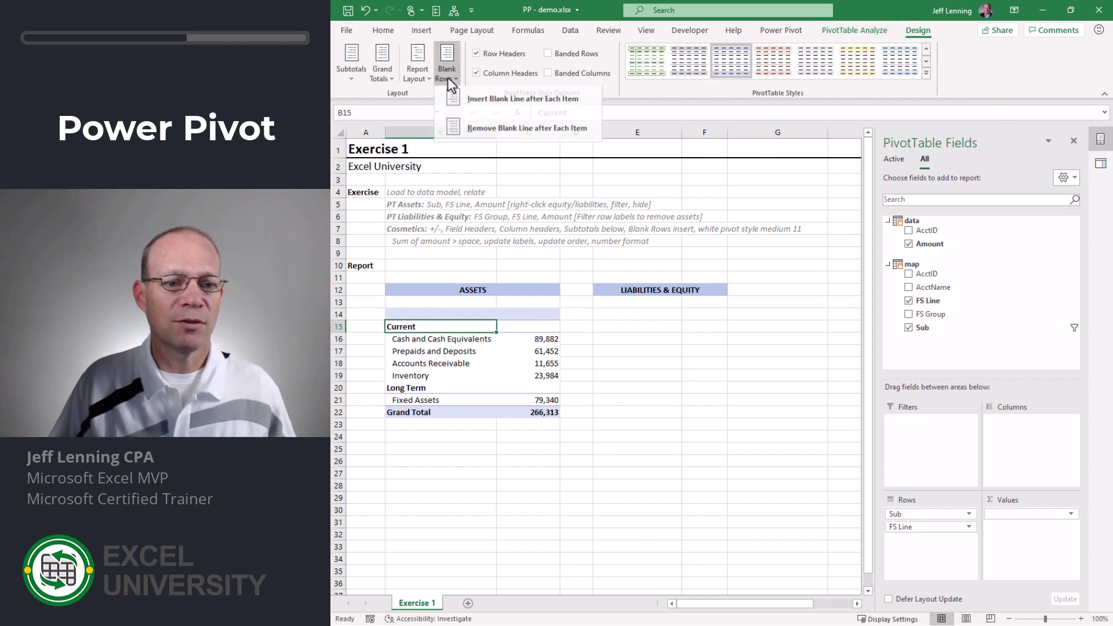
{"action": "left_click", "coordinate": [521, 104]}
{"action": "left_click", "coordinate": [351, 64]}
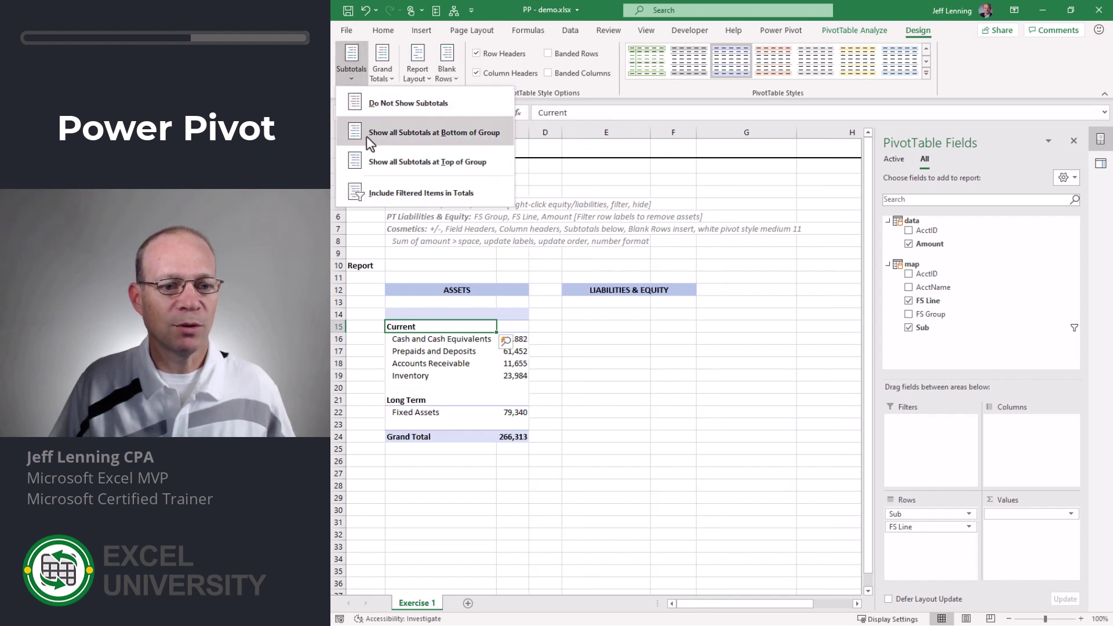
{"action": "left_click", "coordinate": [406, 133]}
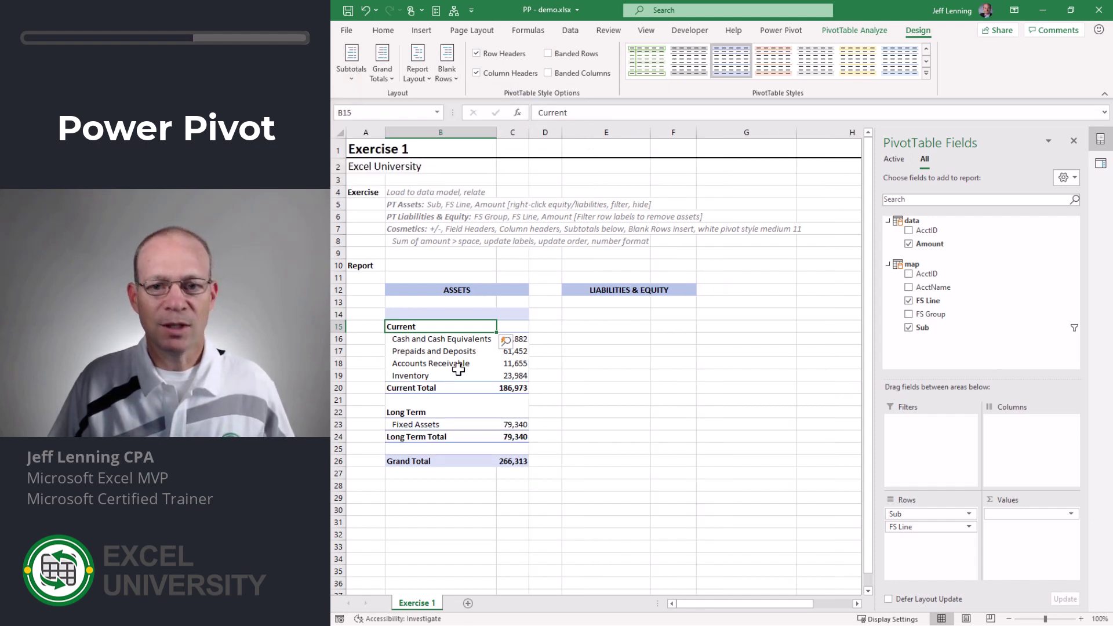
Apply a white Medium PivotTable style and turn off Column Headers.
{"action": "left_click", "coordinate": [926, 73]}
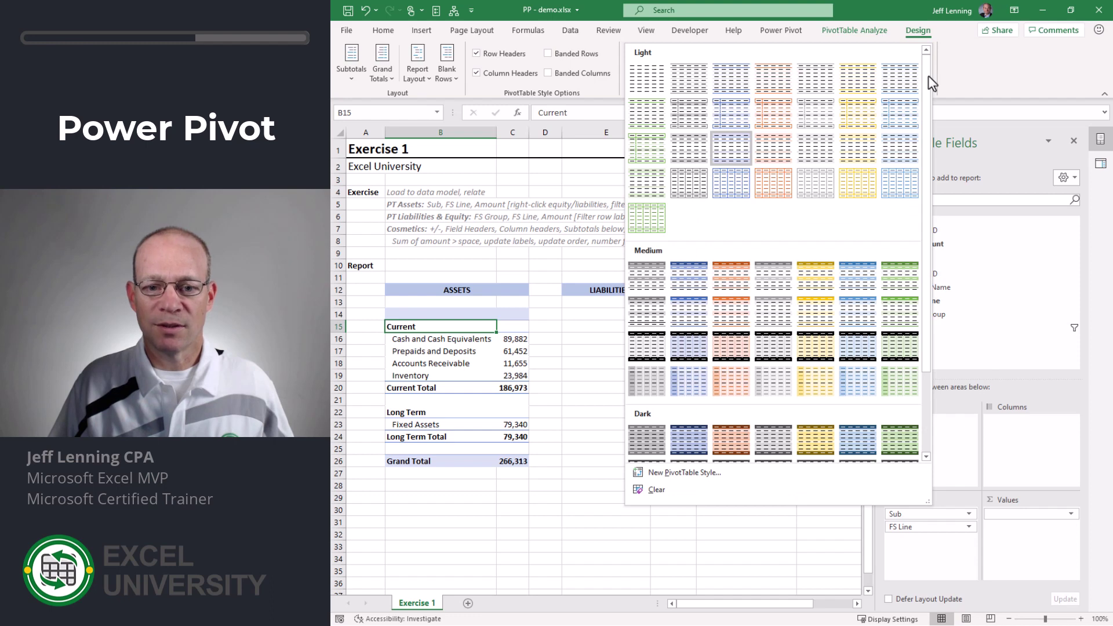
{"action": "left_click", "coordinate": [770, 307]}
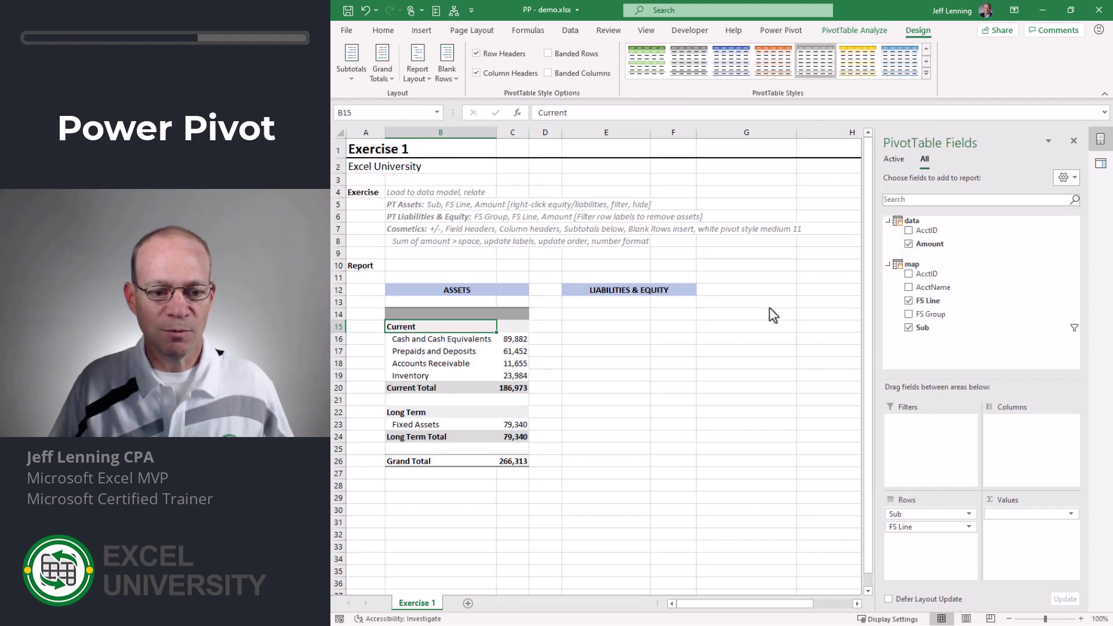
{"action": "left_click", "coordinate": [462, 314]}
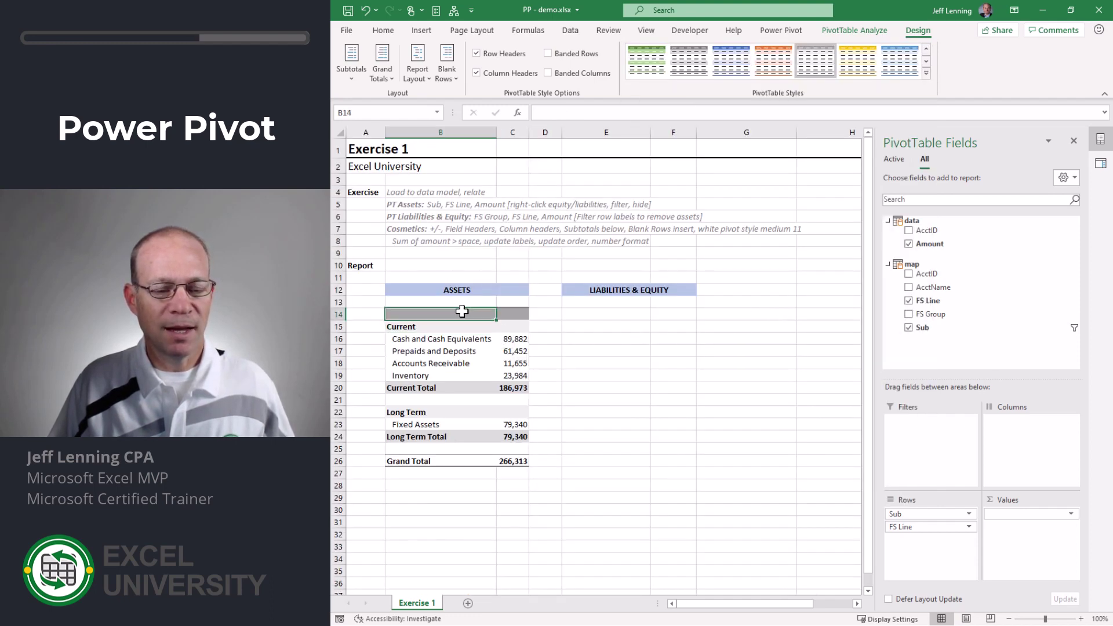
{"action": "left_click", "coordinate": [493, 72]}
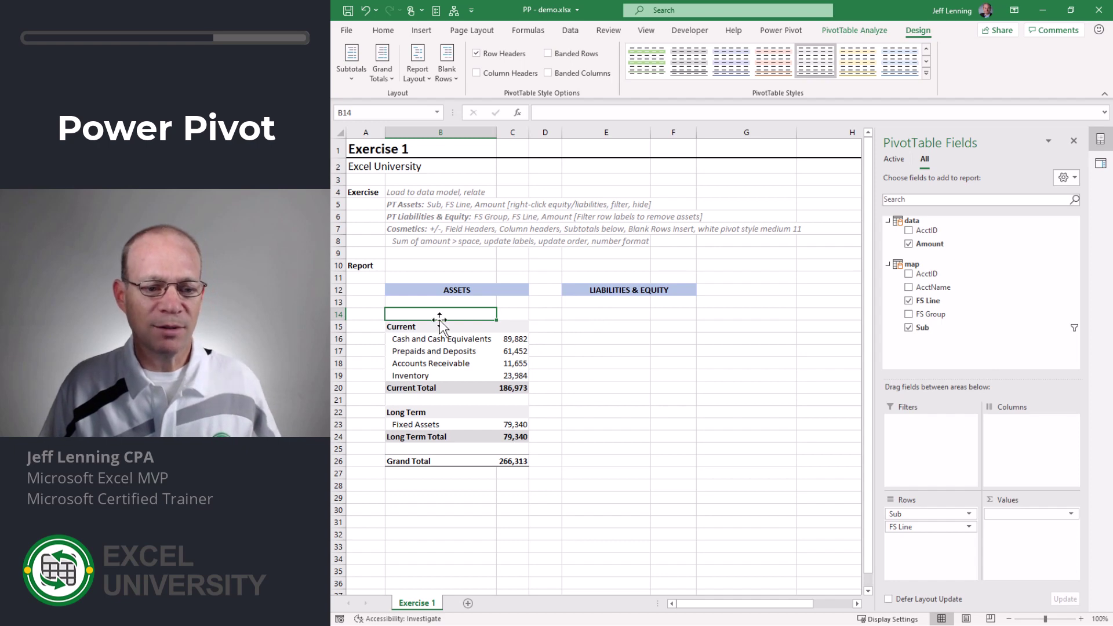
Copy the Assets PivotTable B14:C26 and paste it at E14.
{"action": "left_click_drag", "start_coordinate": [409, 313], "coordinate": [502, 457]}
{"action": "key", "text": "ctrl+c"}
{"action": "left_click", "coordinate": [596, 315]}
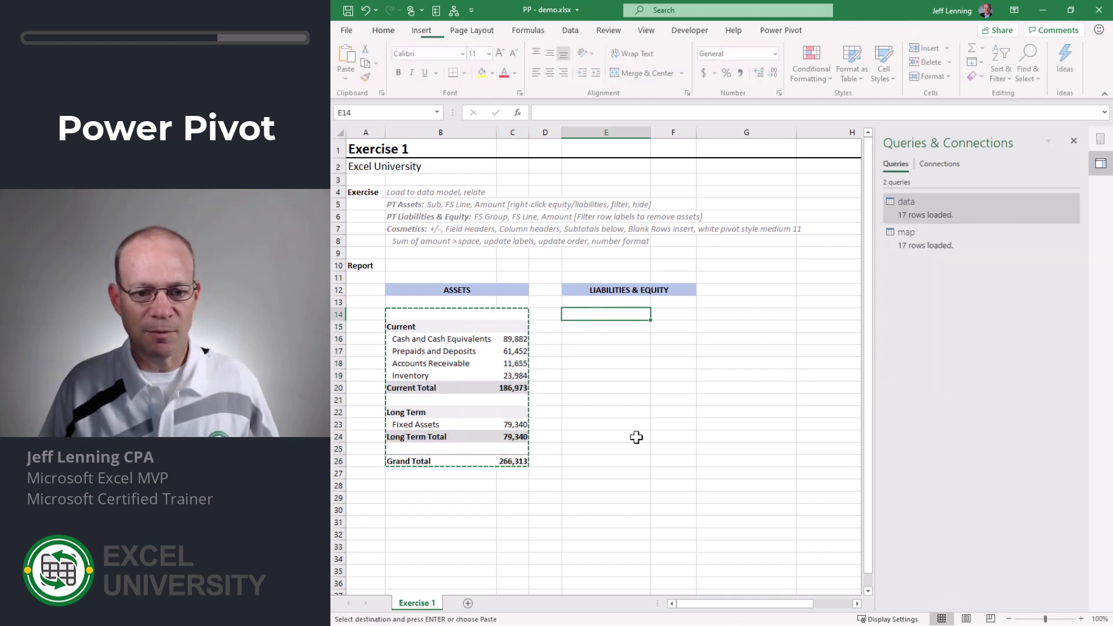
{"action": "key", "text": "ctrl+v"}
In the copied PivotTable, replace the Sub row field with FS Group.
{"action": "left_click", "coordinate": [608, 326]}
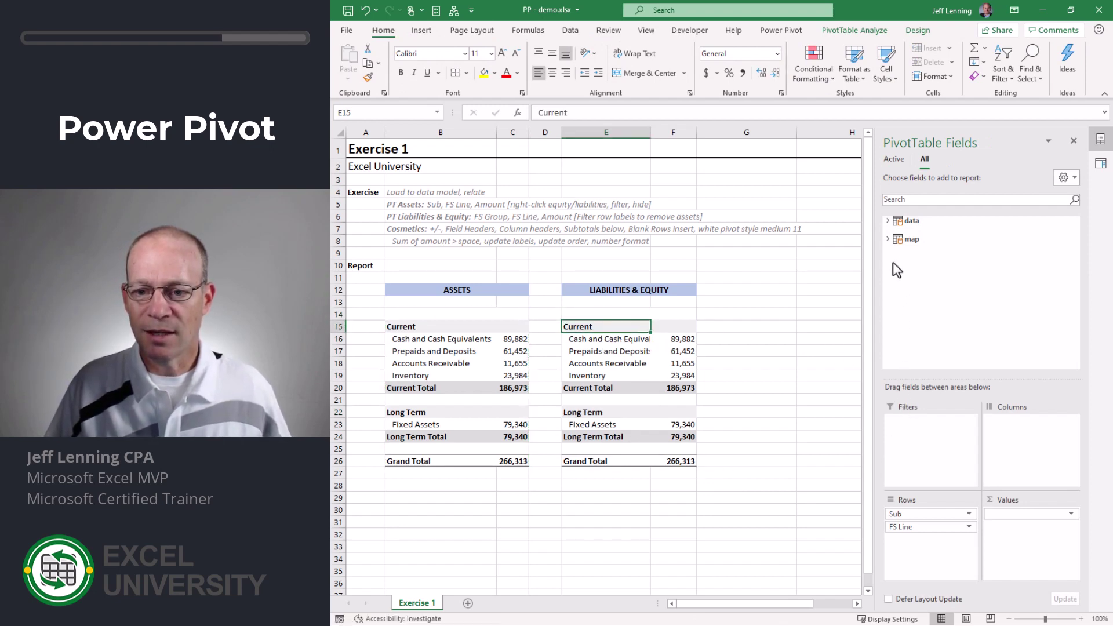
{"action": "left_click", "coordinate": [888, 239]}
{"action": "left_click", "coordinate": [887, 220]}
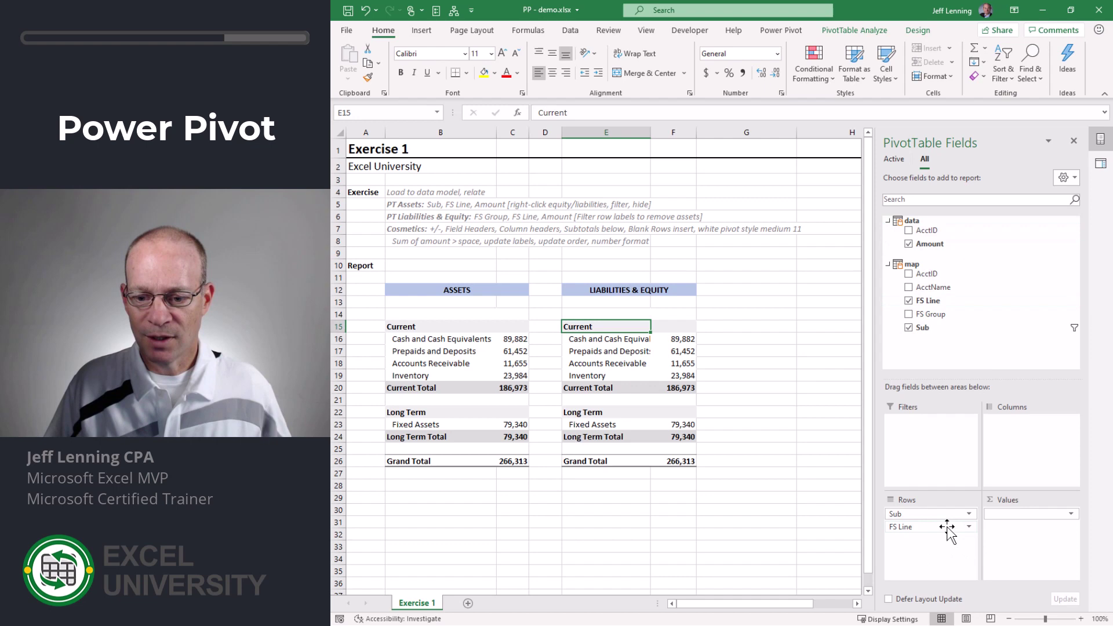
{"action": "left_click_drag", "start_coordinate": [947, 514], "coordinate": [800, 536]}
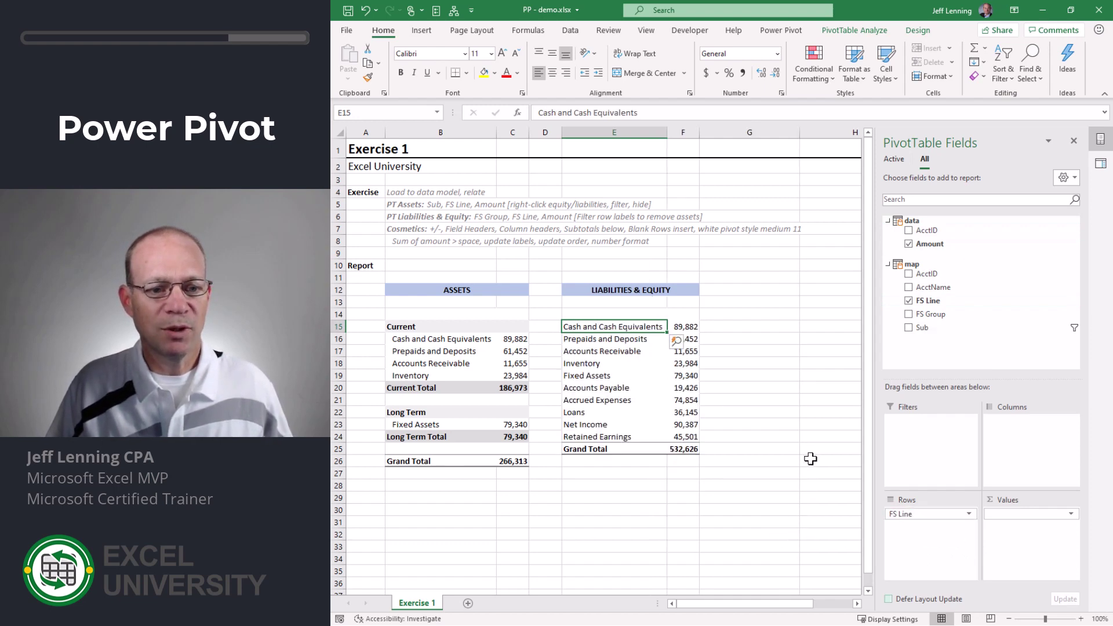
{"action": "left_click_drag", "start_coordinate": [930, 313], "coordinate": [930, 511]}
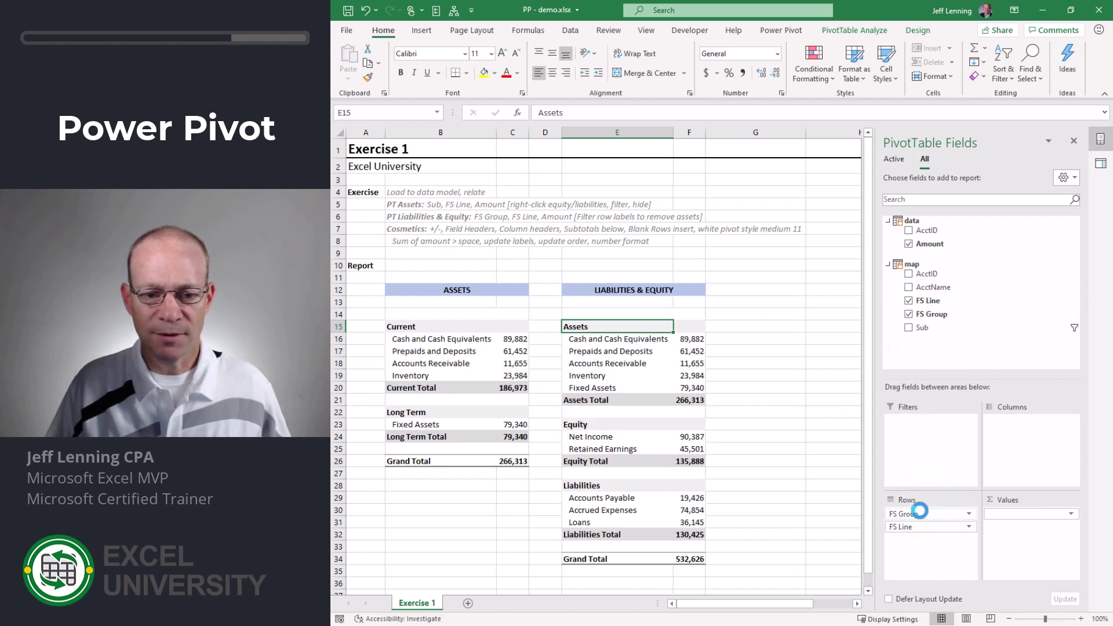
Hide the Assets group and move Liabilities above Equity.
{"action": "right_click", "coordinate": [596, 327]}
{"action": "mouse_move", "coordinate": [683, 346]}
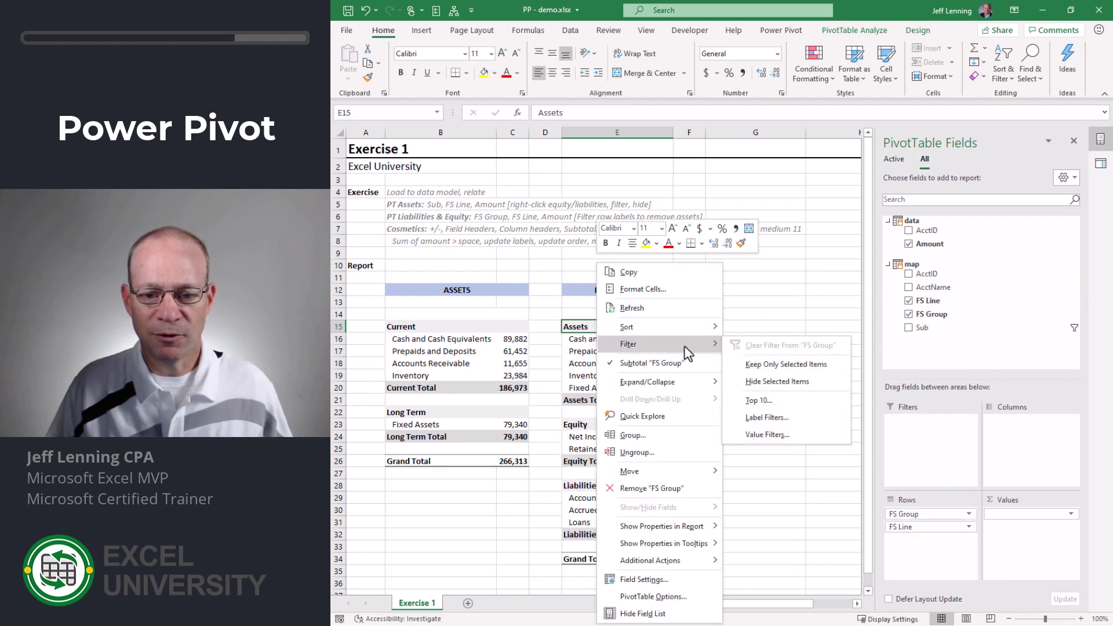
{"action": "left_click", "coordinate": [773, 382]}
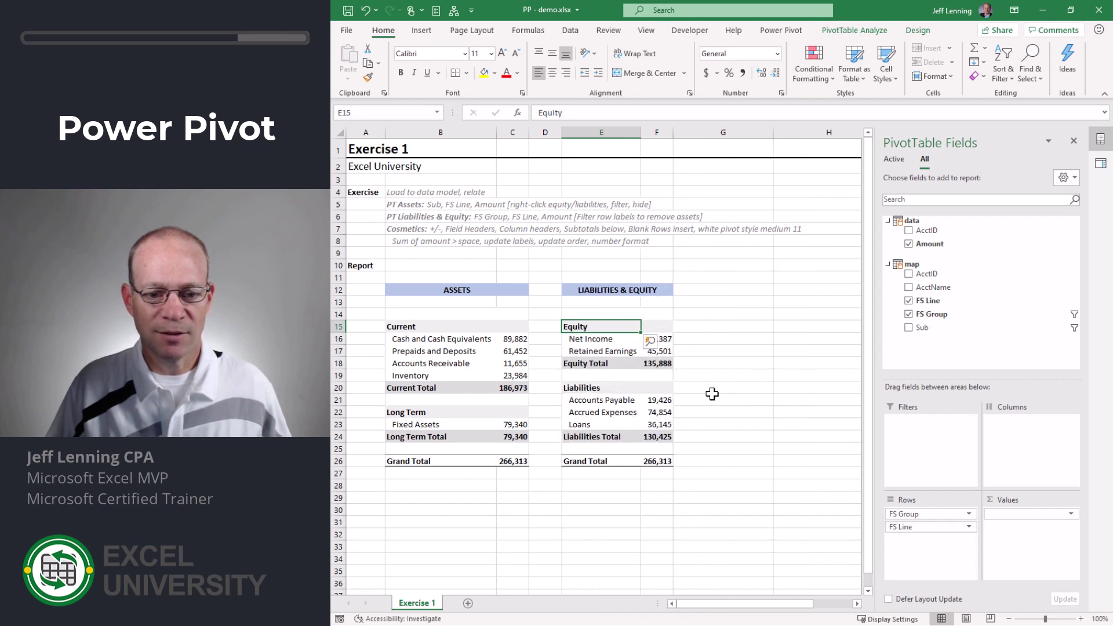
{"action": "left_click", "coordinate": [597, 388]}
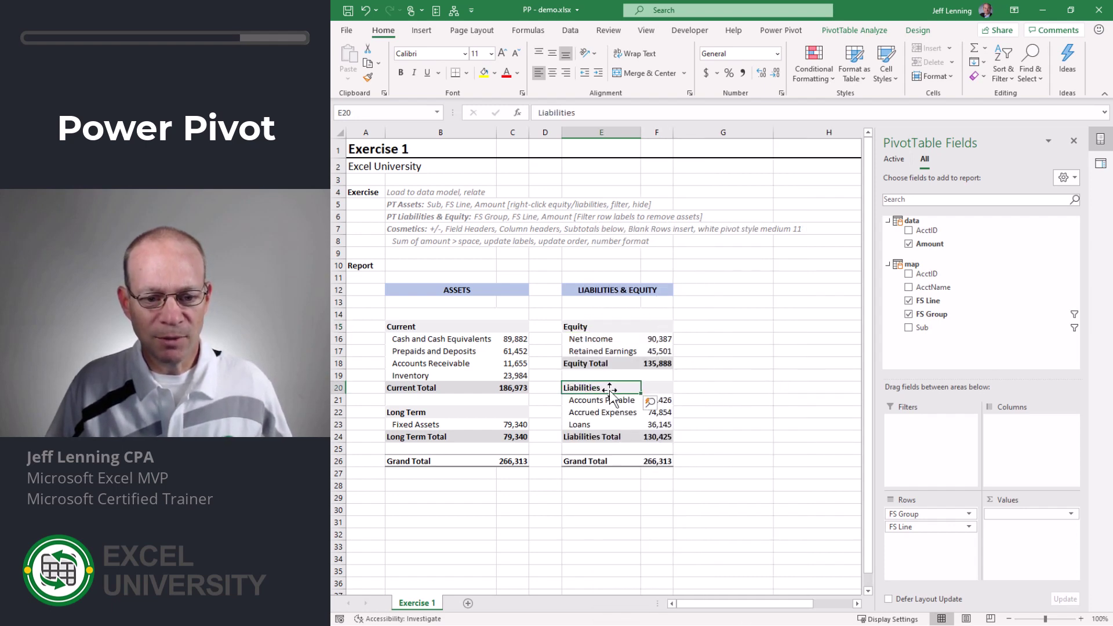
{"action": "left_click_drag", "start_coordinate": [612, 393], "coordinate": [614, 329]}
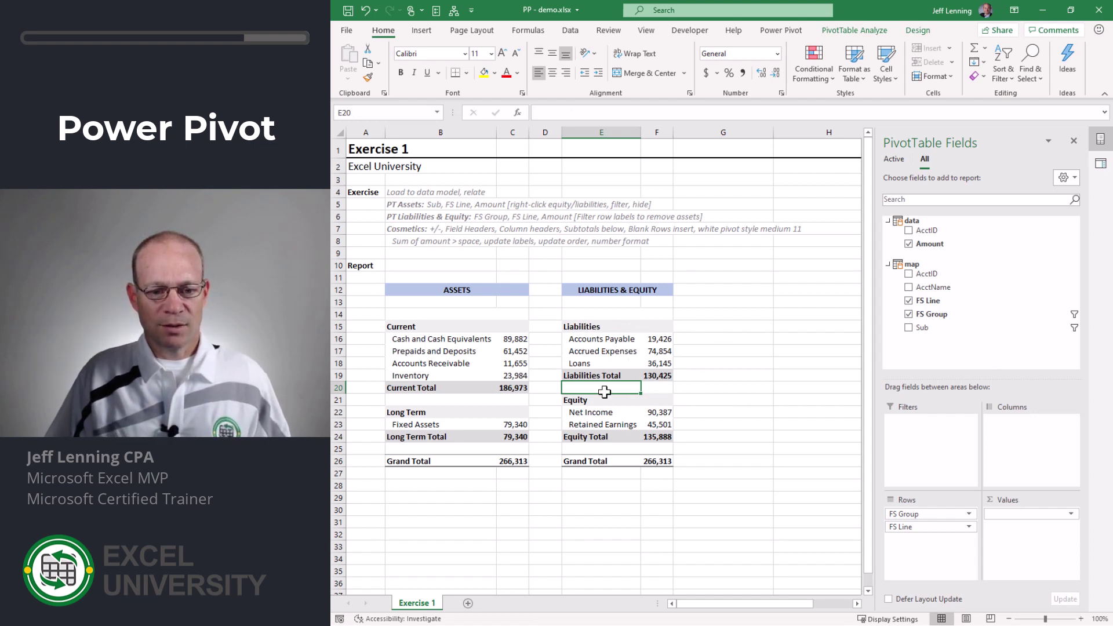
{"action": "left_click", "coordinate": [515, 474]}
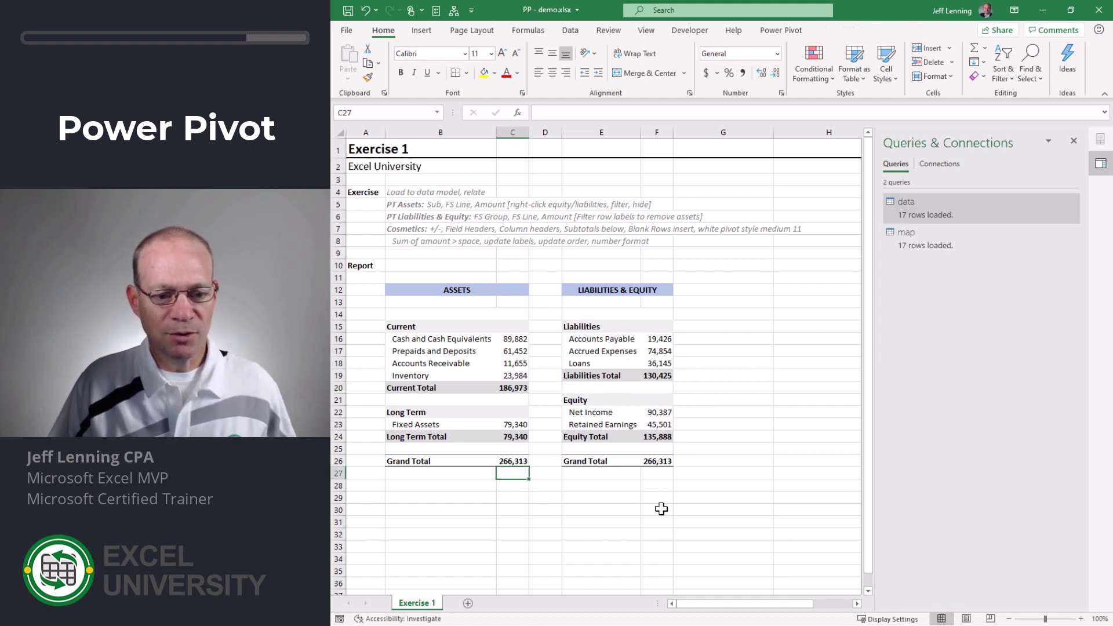
{"action": "left_click", "coordinate": [663, 474]}
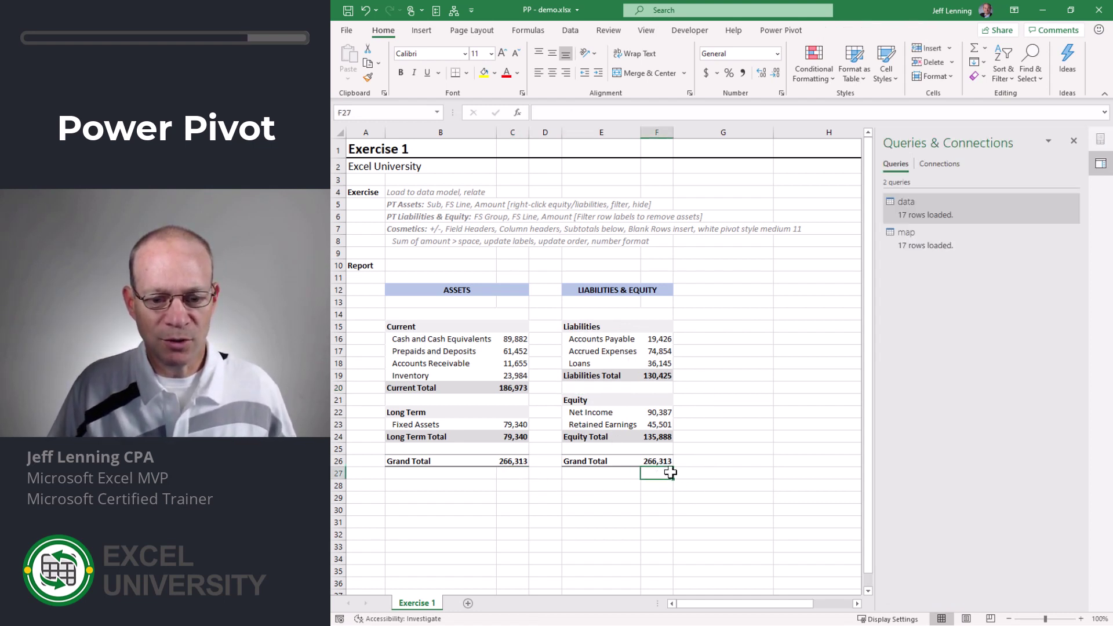
{"action": "left_click", "coordinate": [651, 339]}
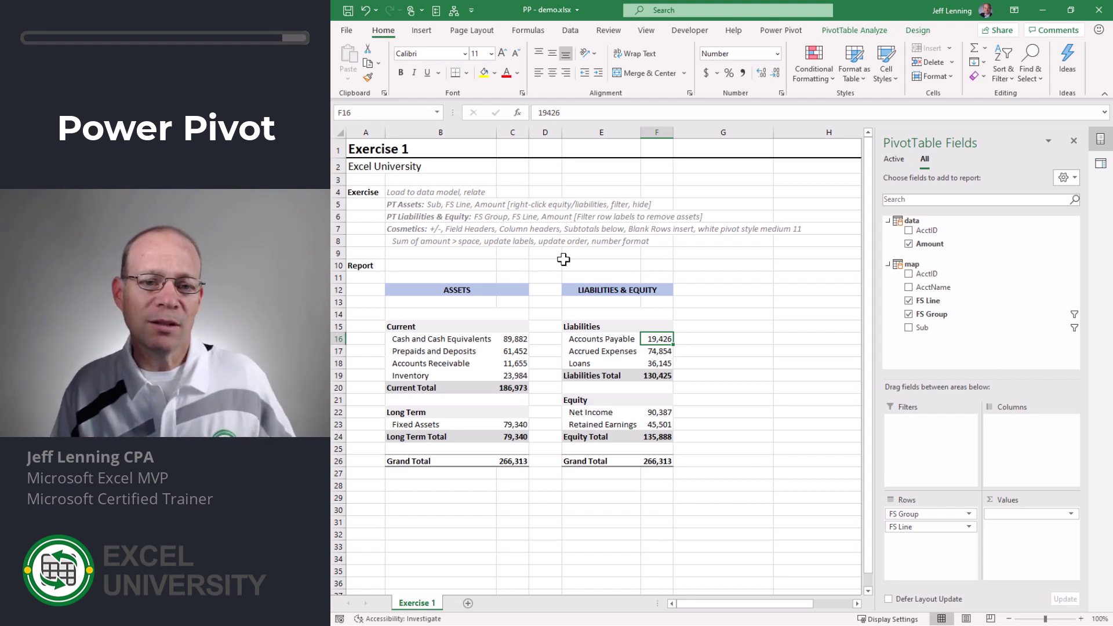
Refresh the Assets PivotTable from the data model, confirming totals of 186,973 and 79,340.
{"action": "left_click", "coordinate": [571, 30]}
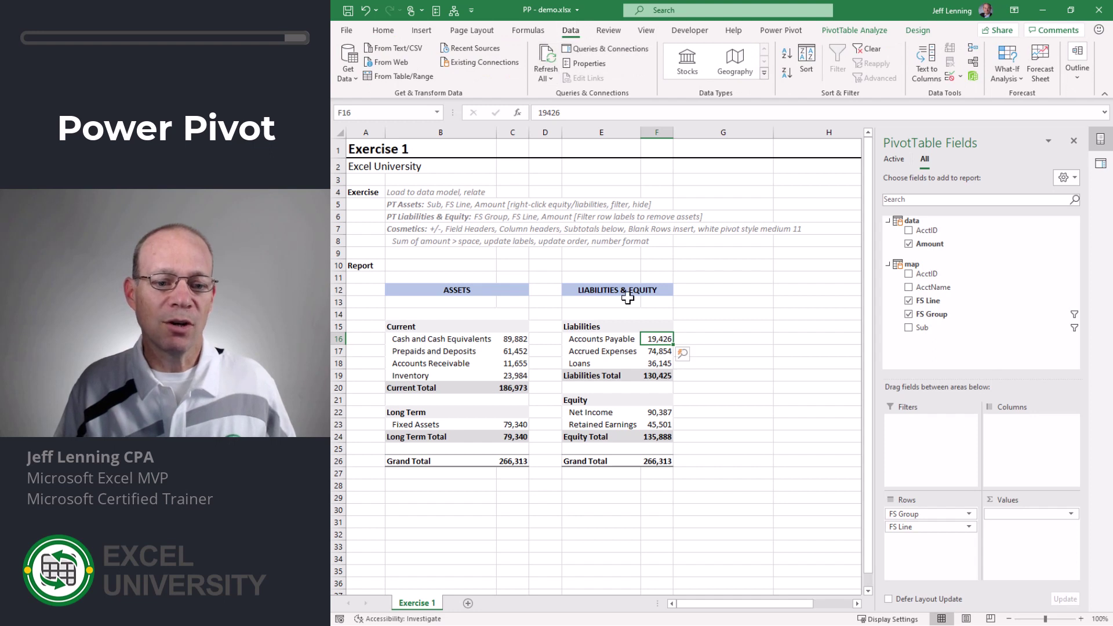
{"action": "right_click", "coordinate": [519, 338]}
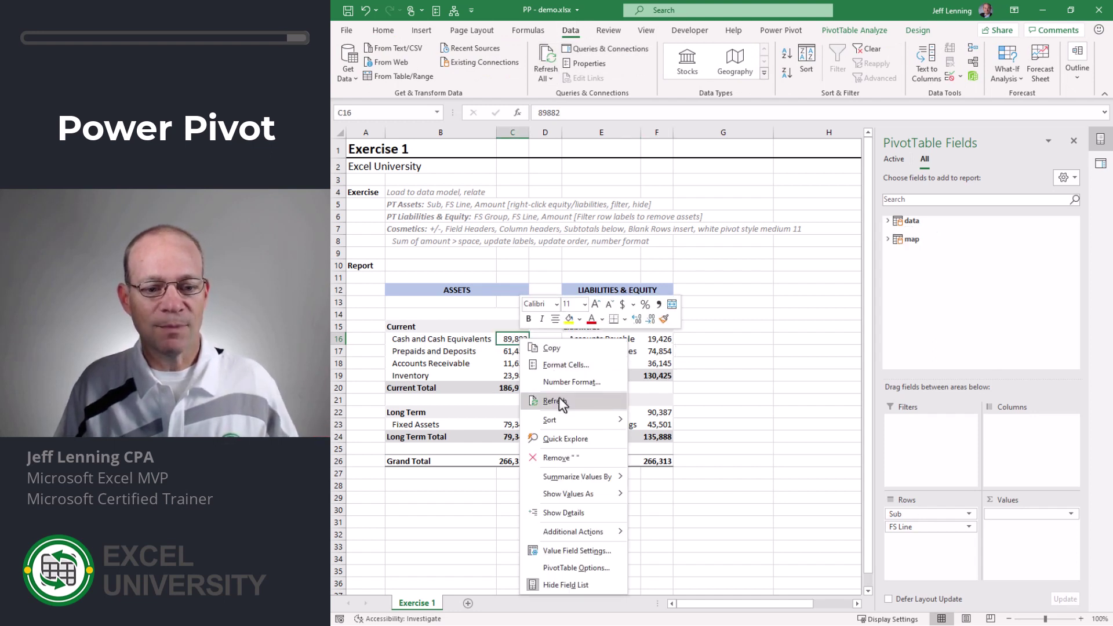
{"action": "left_click", "coordinate": [665, 380]}
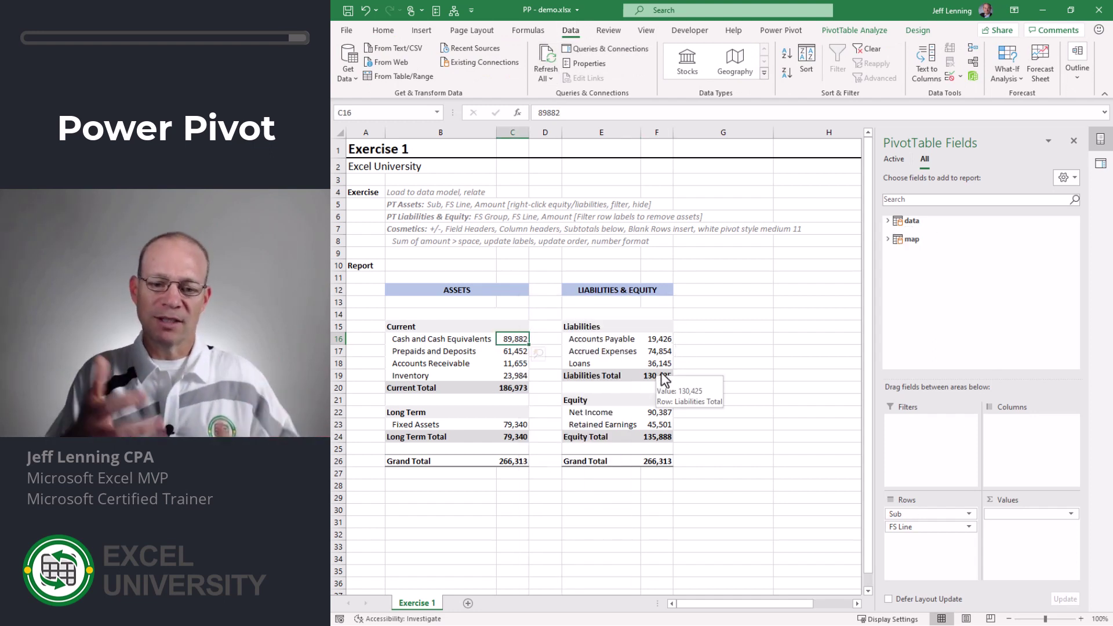